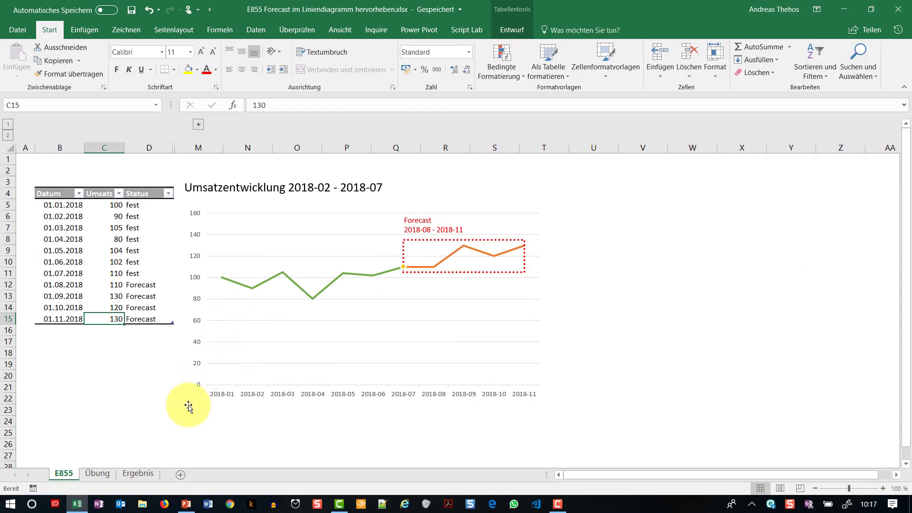
# Enter 90 as the October 2018 revenue in C14 on sheet E855.
pyautogui.click(97, 473)
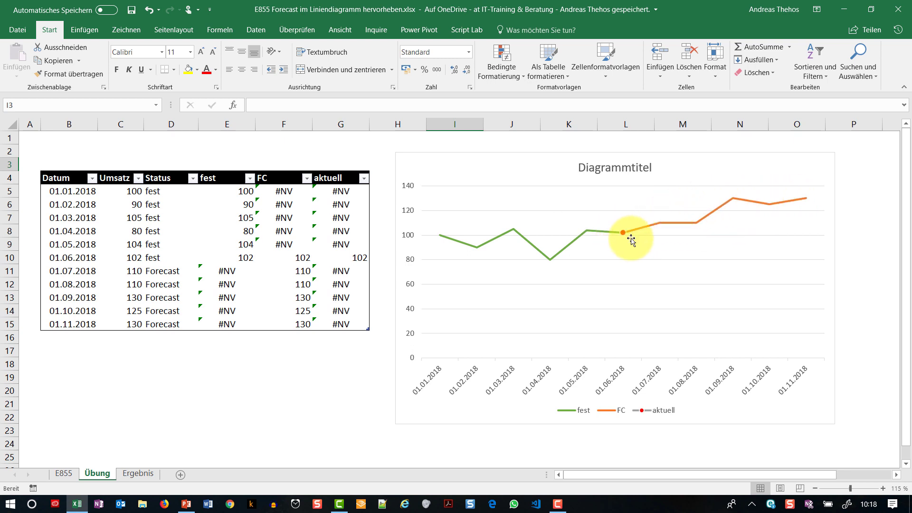
pyautogui.click(64, 473)
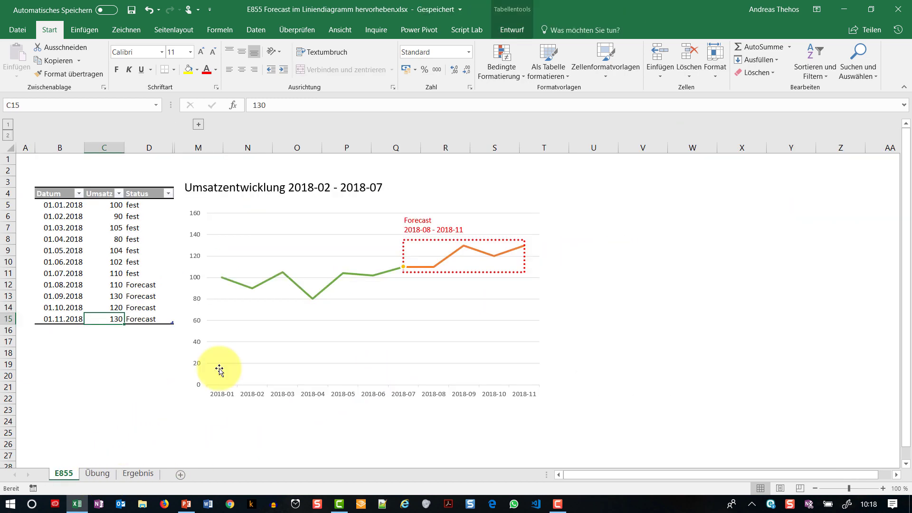
pyautogui.click(125, 308)
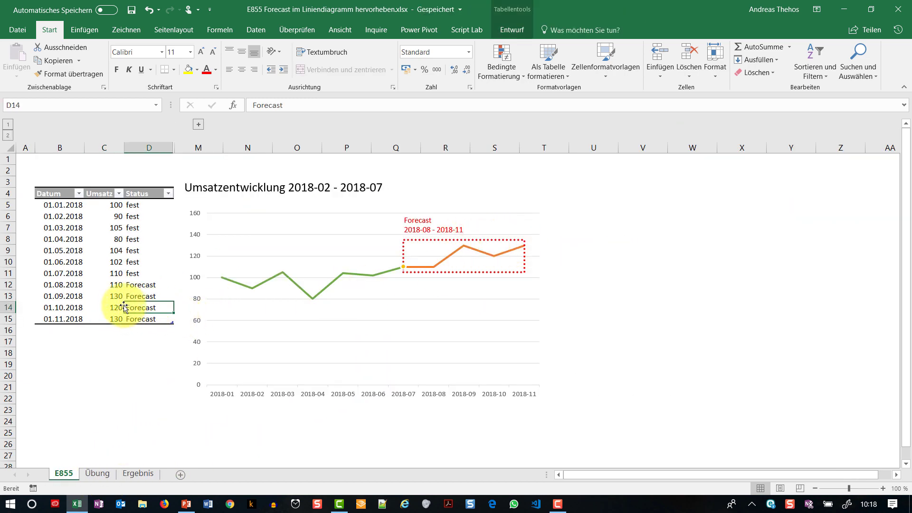
pyautogui.write('90')
pyautogui.click(124, 307)
pyautogui.write('9')
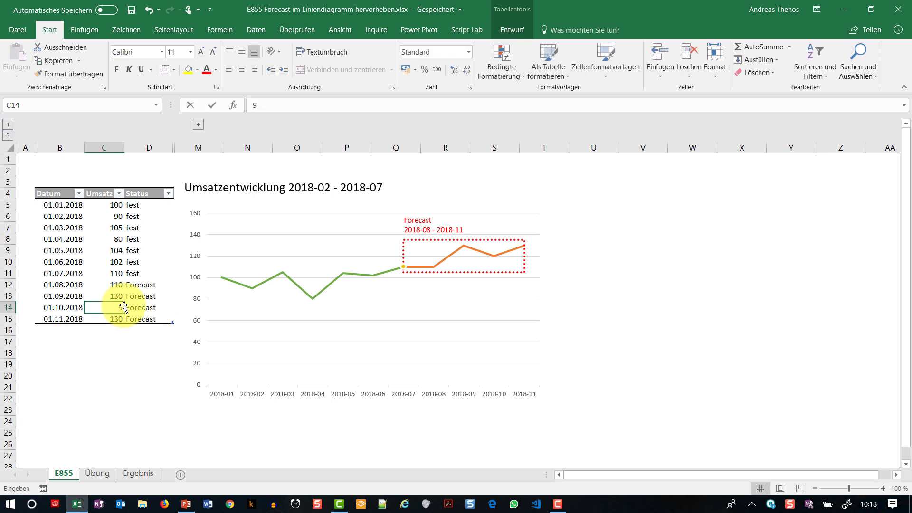
pyautogui.write('0')
pyautogui.press('Return')
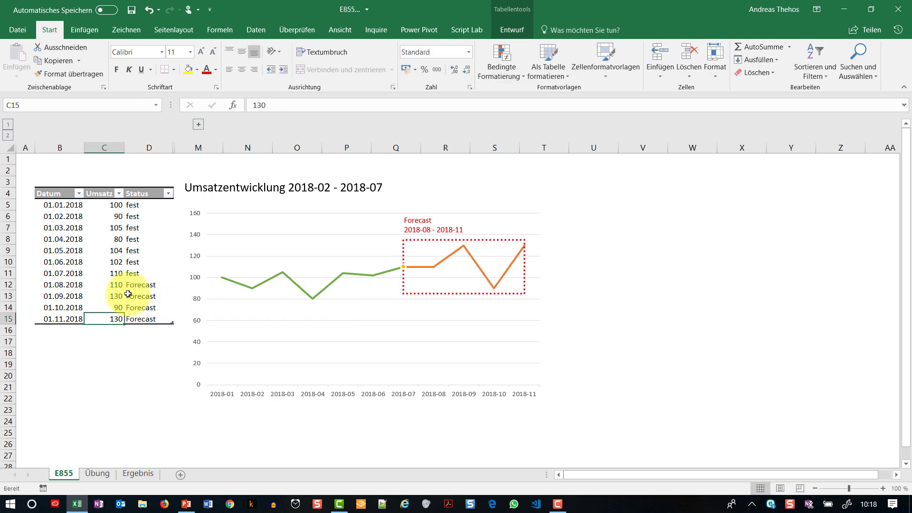
# Change the July 2018 status in D11 to Forecast.
pyautogui.click(140, 291)
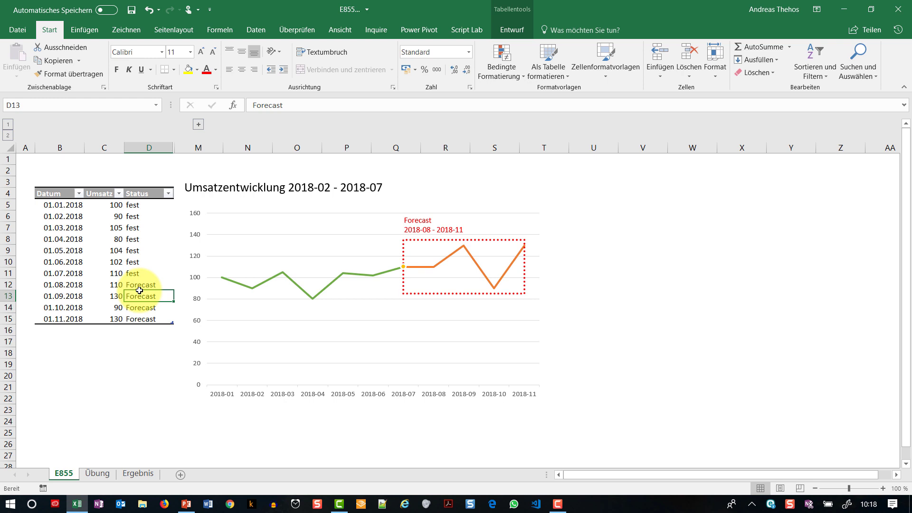
pyautogui.press('Up')
pyautogui.press('Up')
pyautogui.write('Fo')
pyautogui.press('Return')
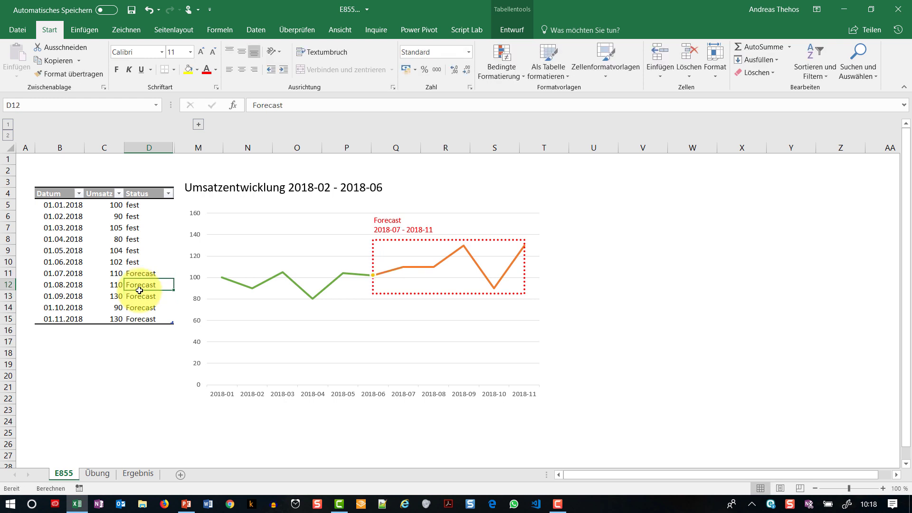
# On the Ergebnis sheet, inspect the FC formulas in F10:F15, then select empty cell I9.
pyautogui.click(139, 473)
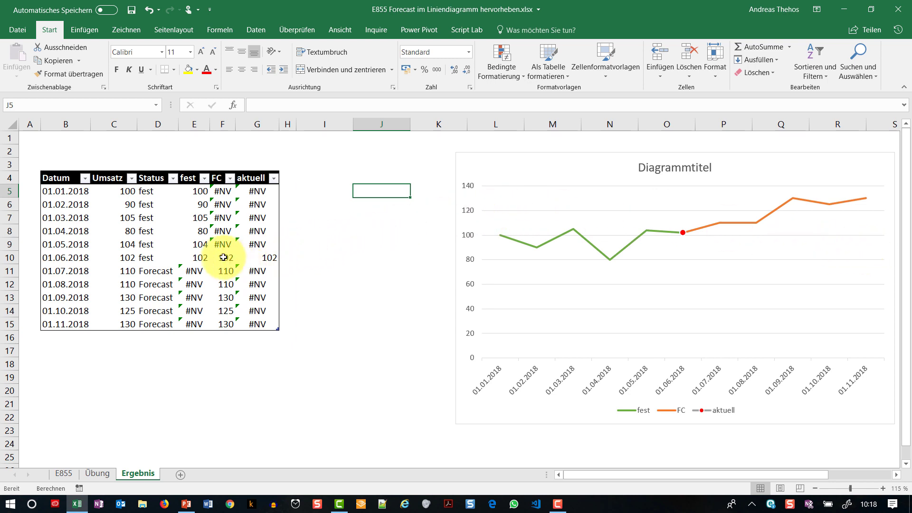
pyautogui.moveTo(225, 258); pyautogui.dragTo(218, 322)
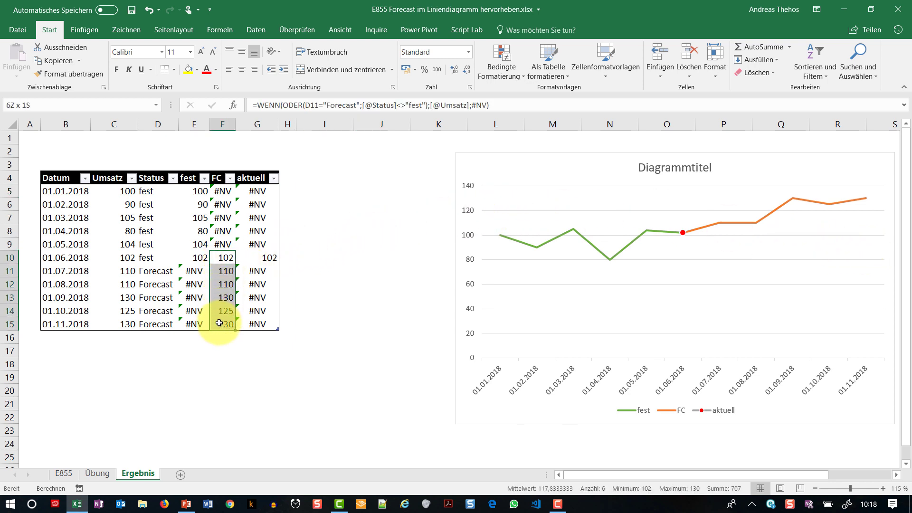
pyautogui.click(59, 257)
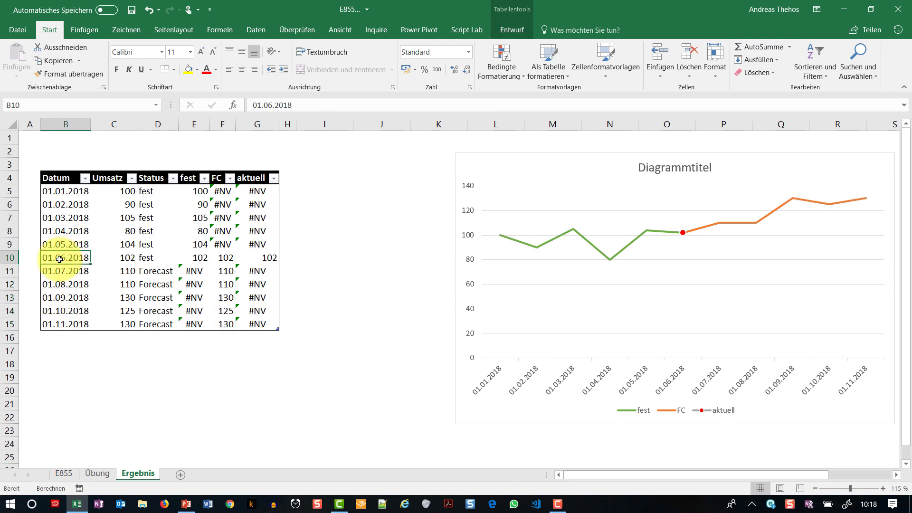
pyautogui.click(223, 255)
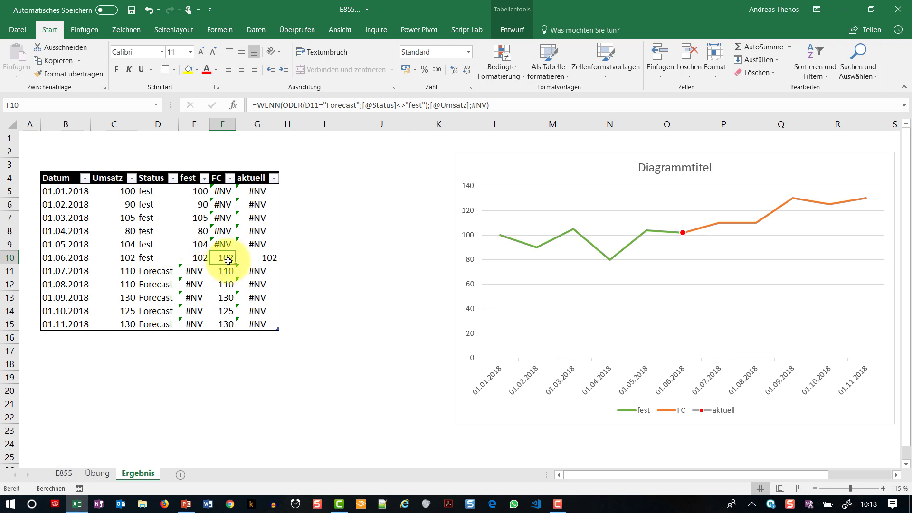
pyautogui.click(56, 260)
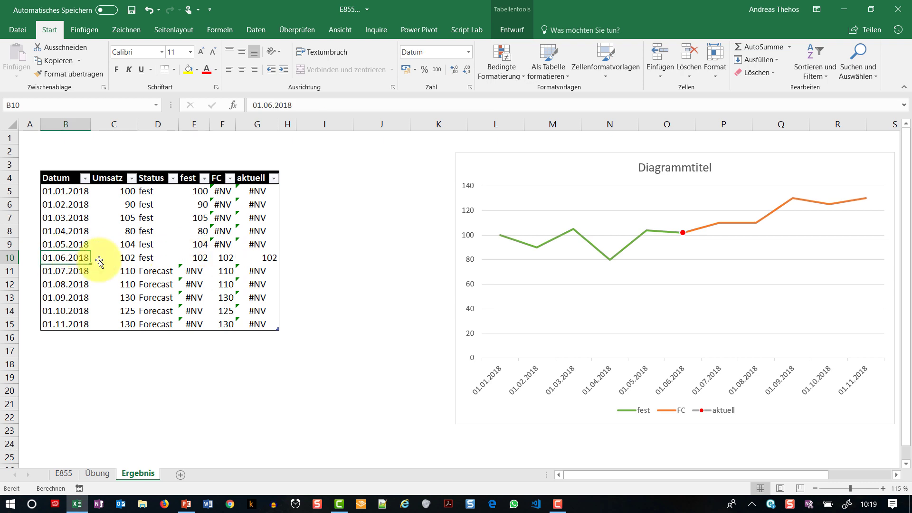
pyautogui.moveTo(223, 259); pyautogui.dragTo(223, 325)
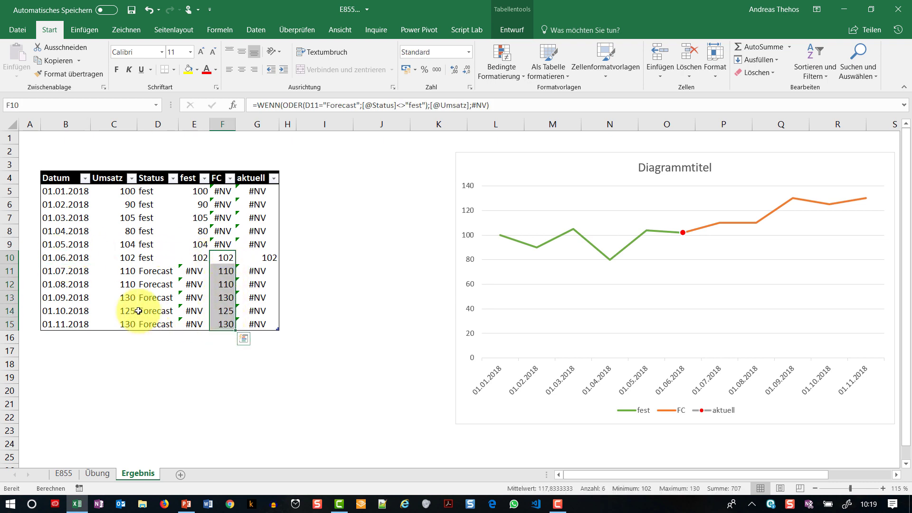
pyautogui.click(67, 324)
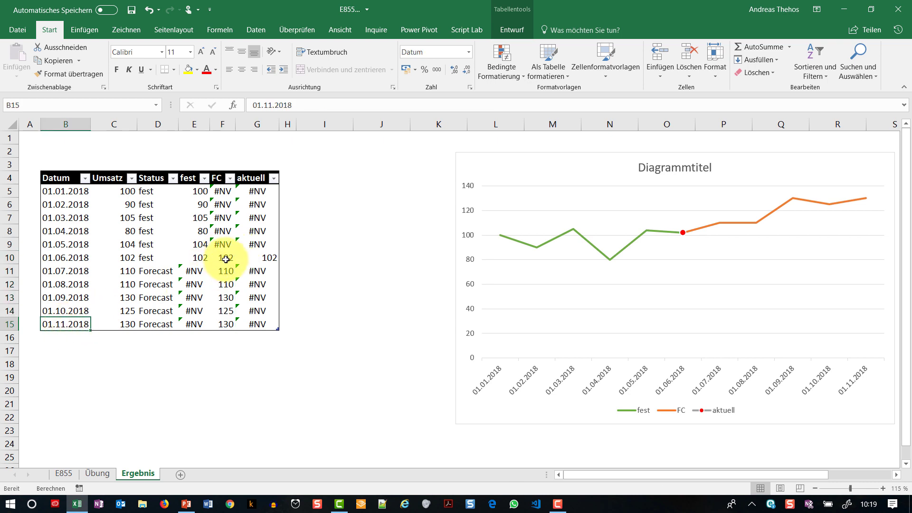
pyautogui.moveTo(225, 259); pyautogui.dragTo(228, 325)
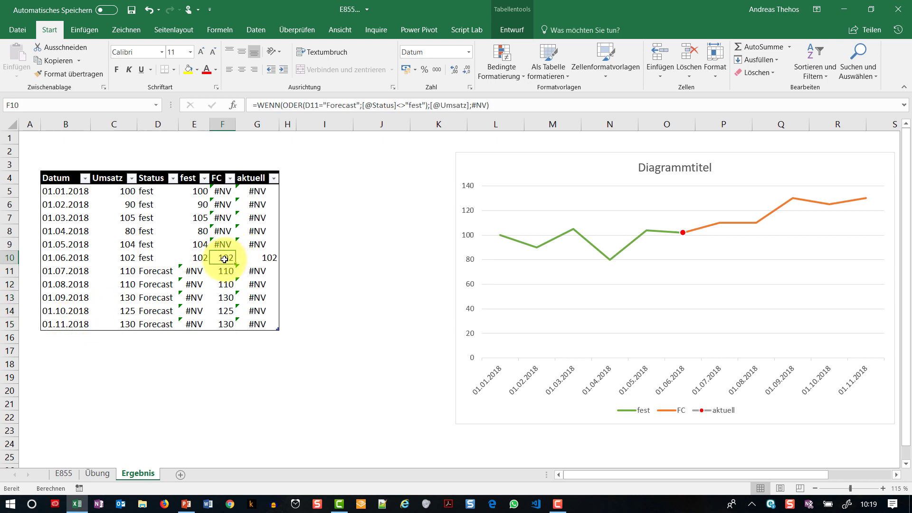
pyautogui.click(227, 325)
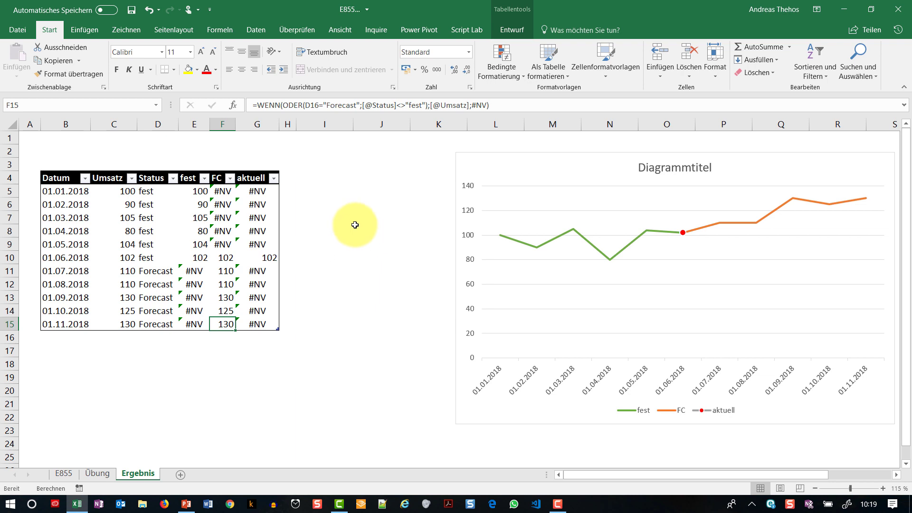
pyautogui.click(343, 243)
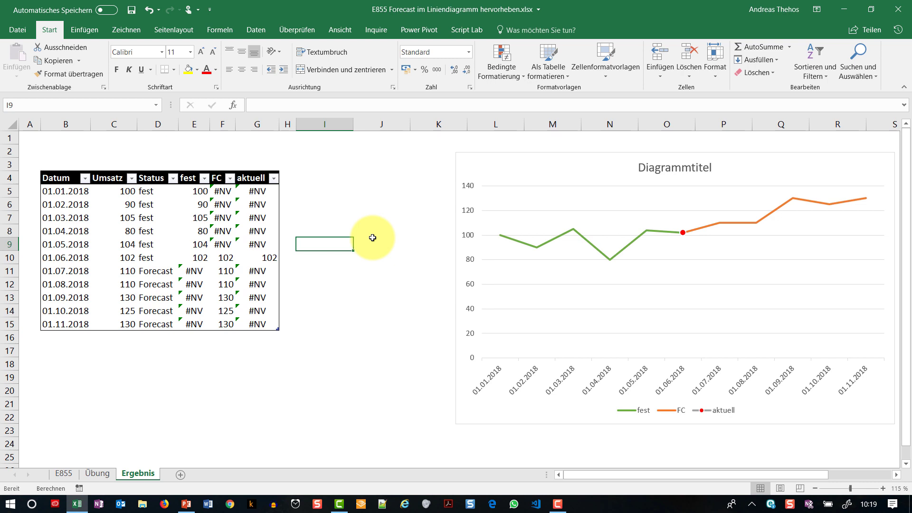
# Enter the date 01.06.2018 in cell I9, then move to J9.
pyautogui.write('1.6.2018')
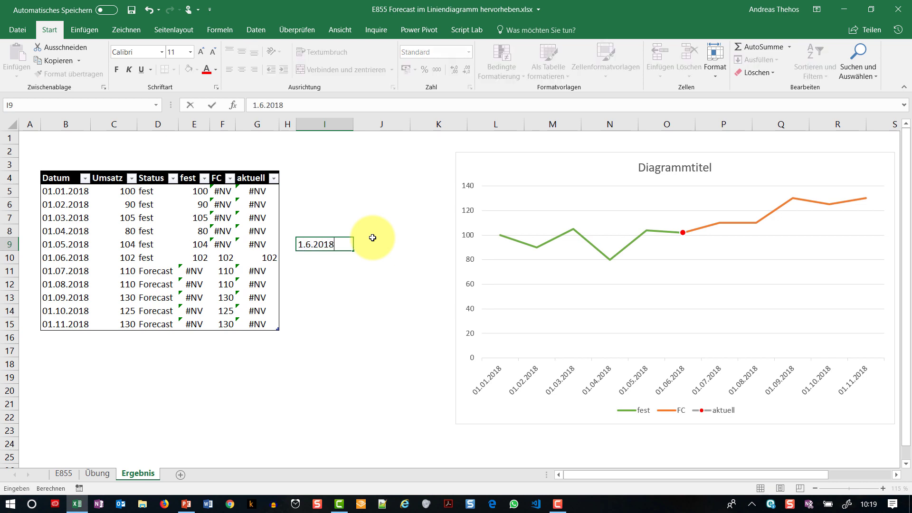
pyautogui.press('Return')
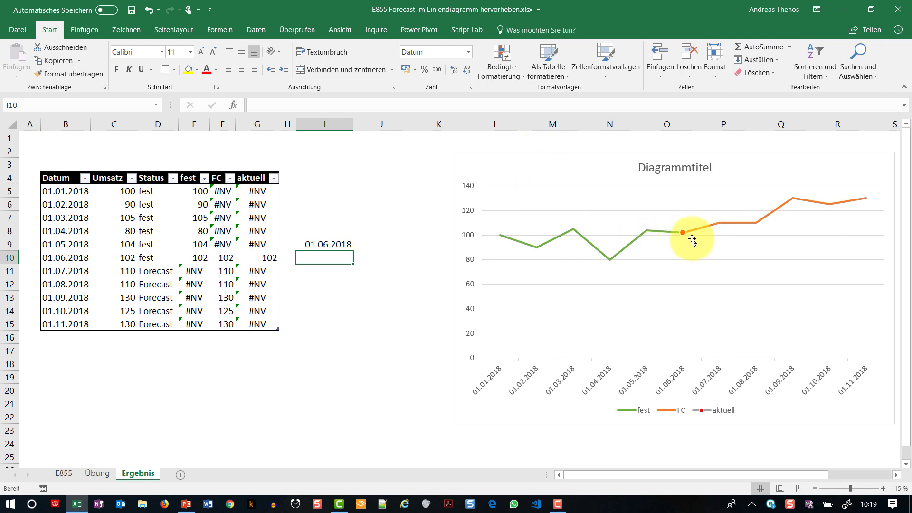
pyautogui.click(385, 244)
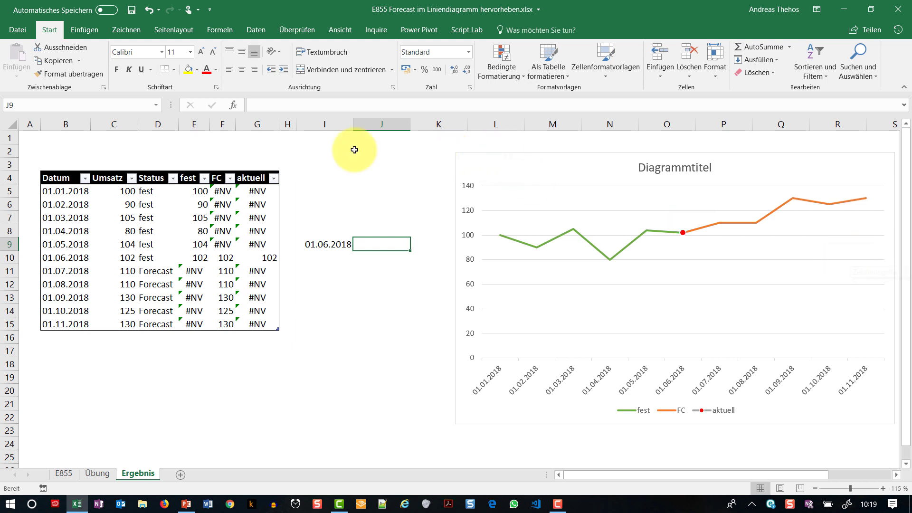
# Try =MIN(Tabelle33[FC]) in J9, which returns #NV.
pyautogui.write('=')
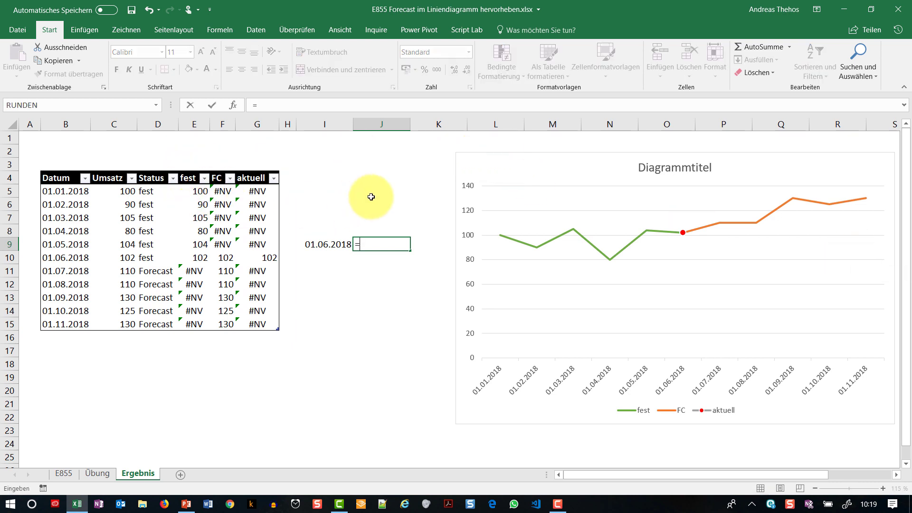
pyautogui.write('min(')
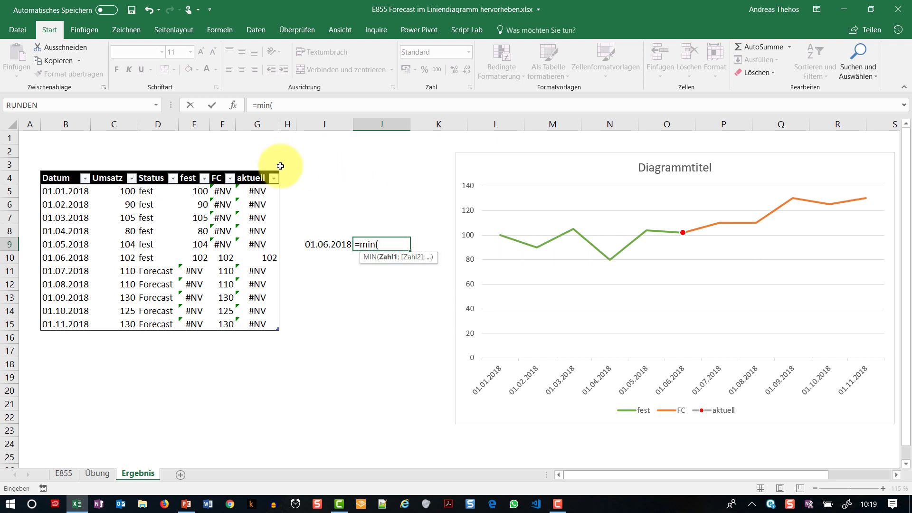
pyautogui.click(219, 171)
pyautogui.press('Return')
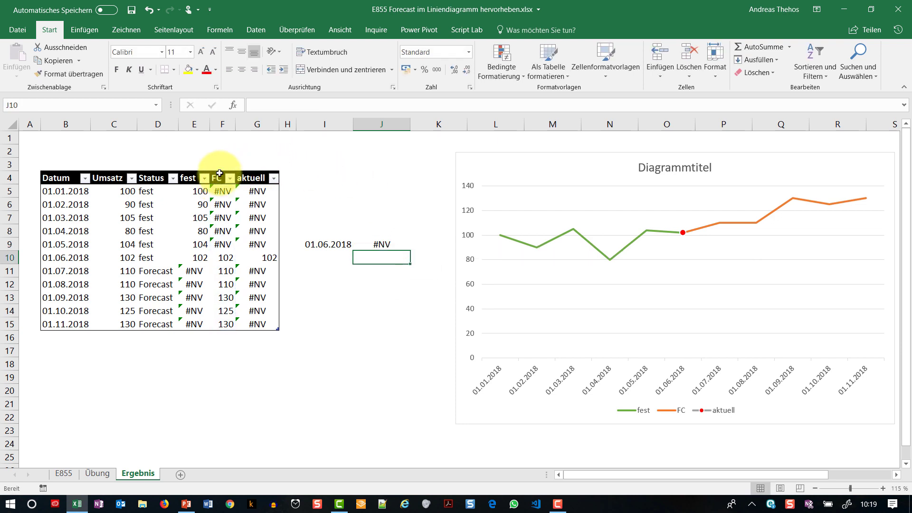
pyautogui.click(369, 240)
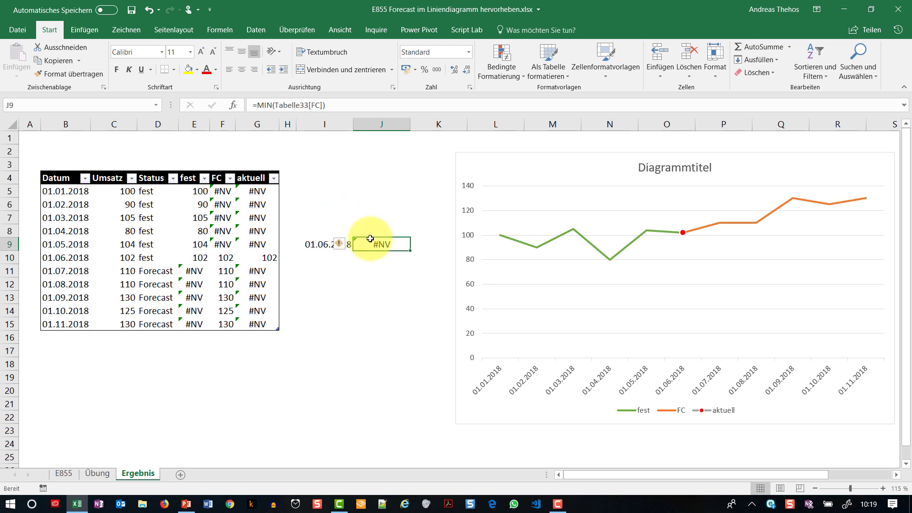
# Replace it with =AGGREGAT(5;7;Tabelle33[FC]) so J9 returns 102.
pyautogui.press('Delete')
pyautogui.write('=a')
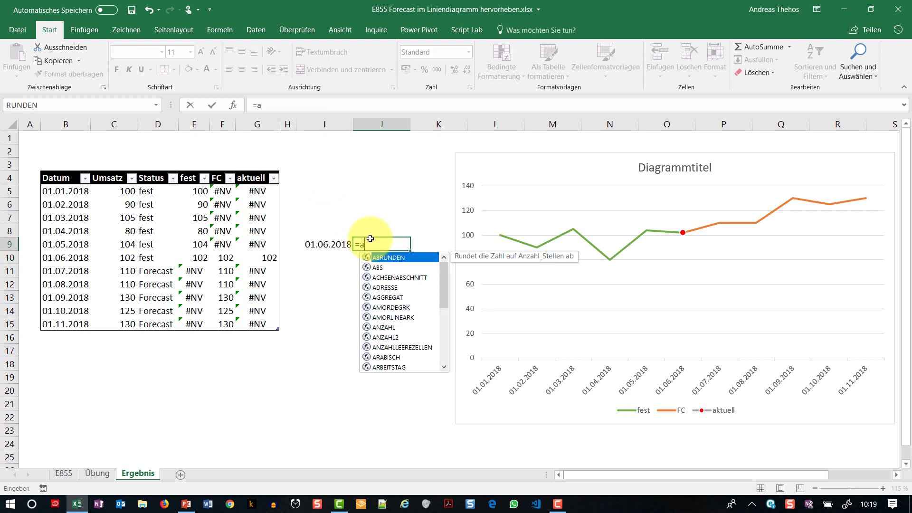
pyautogui.write('g')
pyautogui.press('Tab')
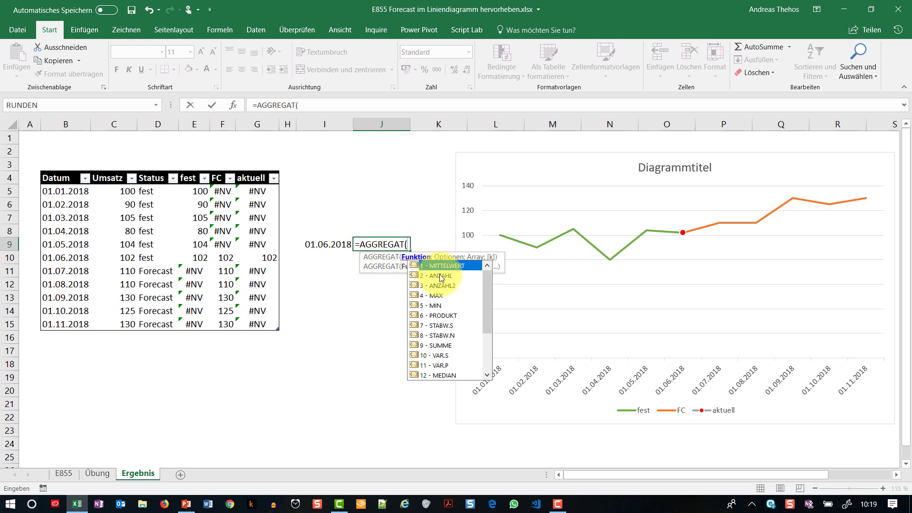
pyautogui.doubleClick(432, 306)
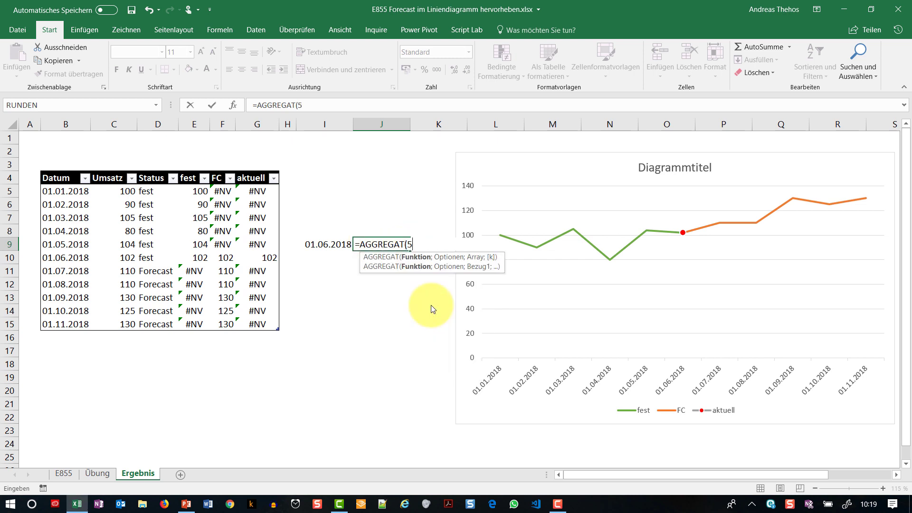
pyautogui.write(';')
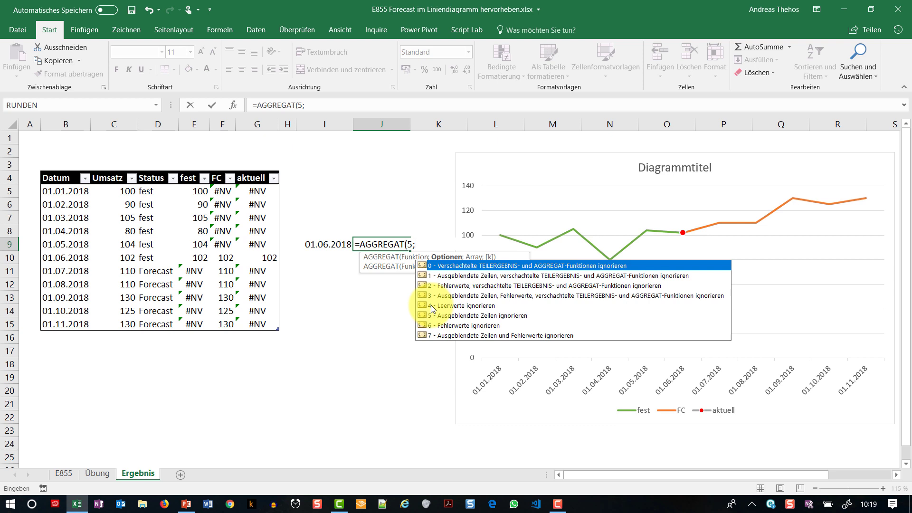
pyautogui.write('7')
pyautogui.write(';')
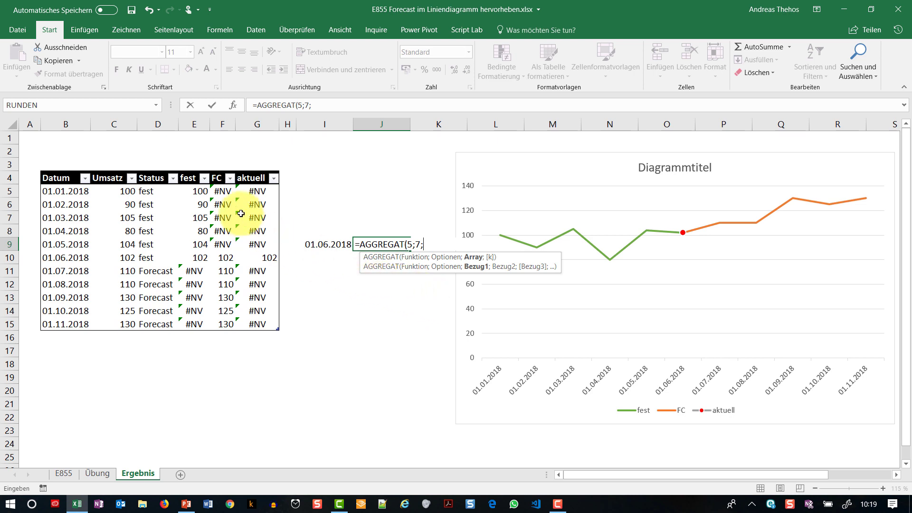
pyautogui.click(223, 173)
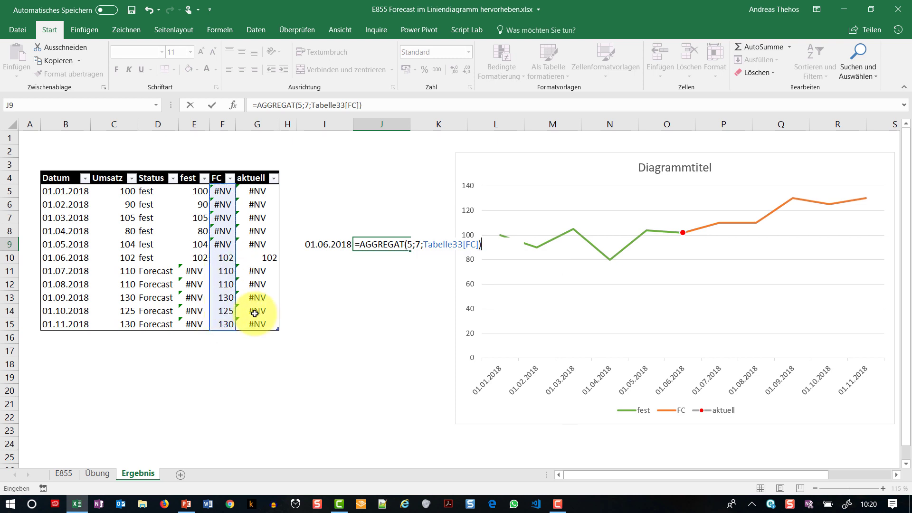
pyautogui.press('Return')
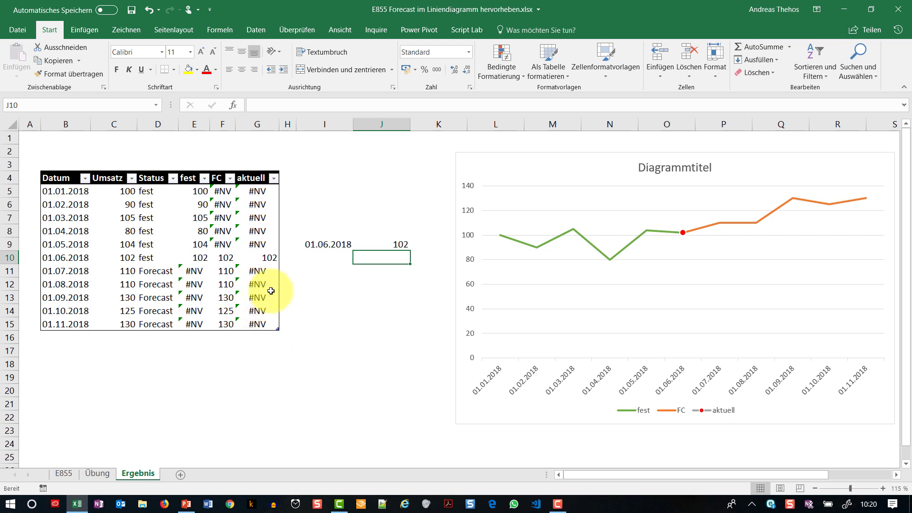
# Change the August 2018 forecast revenue in C12 from 110 to 90.
pyautogui.click(223, 284)
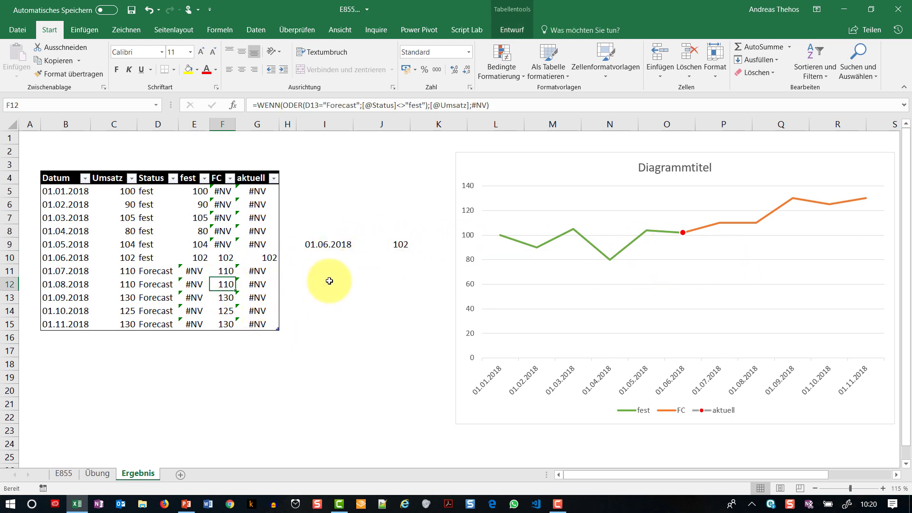
pyautogui.click(127, 271)
pyautogui.click(133, 284)
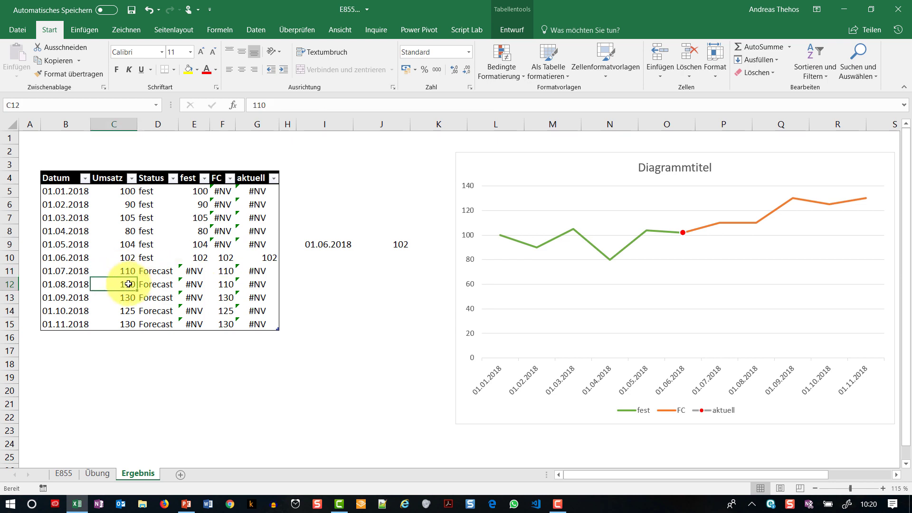
pyautogui.write('90')
pyautogui.press('Return')
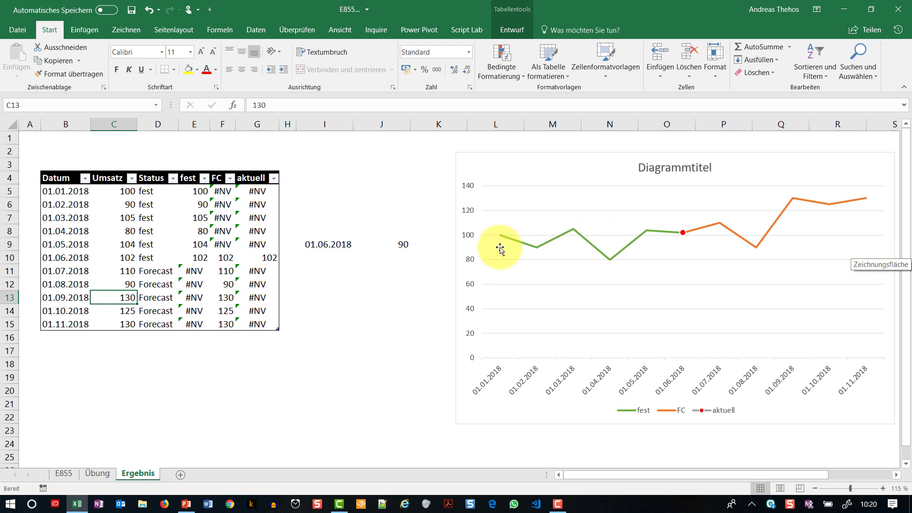
# Set J10 to =J9 and fill I10 and I11 with the end date 01.11.2018.
pyautogui.click(404, 257)
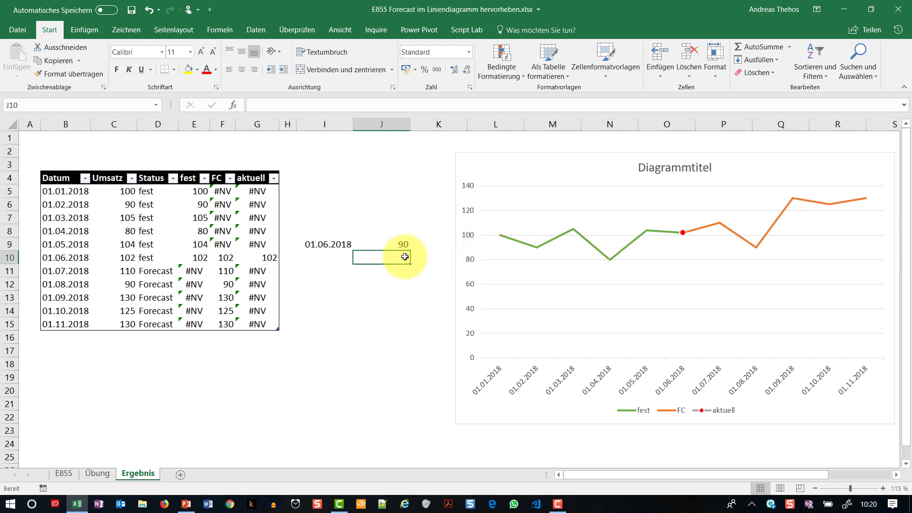
pyautogui.write('=')
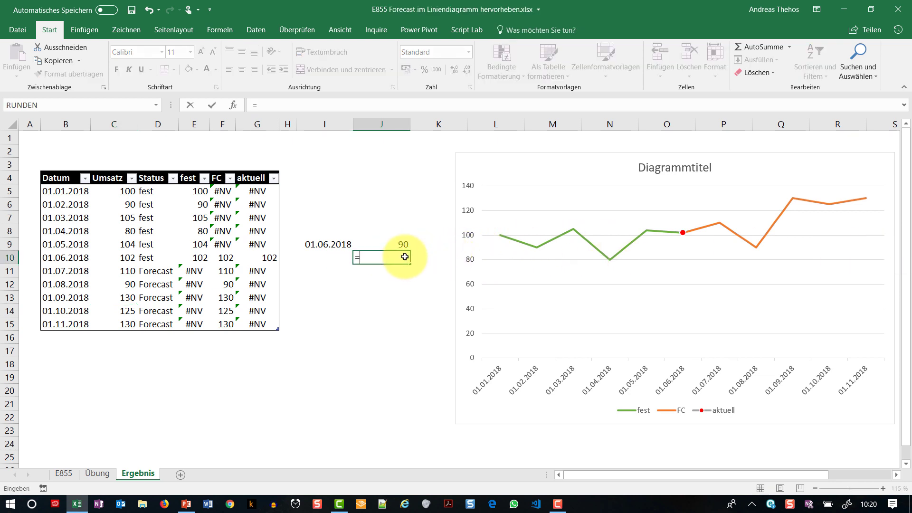
pyautogui.press('Up')
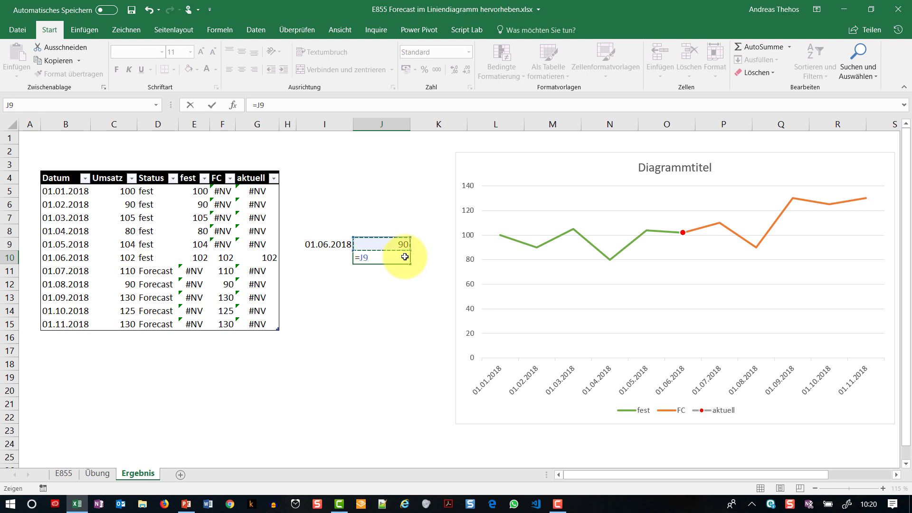
pyautogui.press('Return')
pyautogui.click(334, 255)
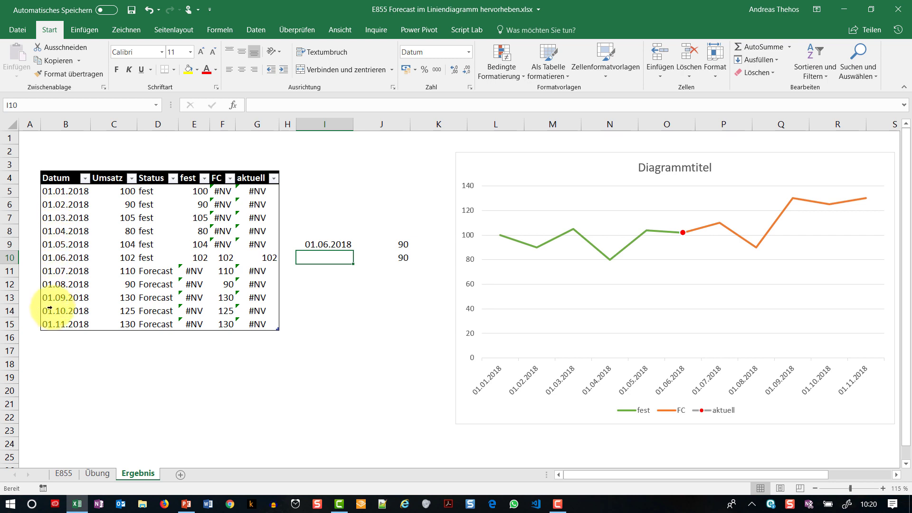
pyautogui.write('1.11.2018')
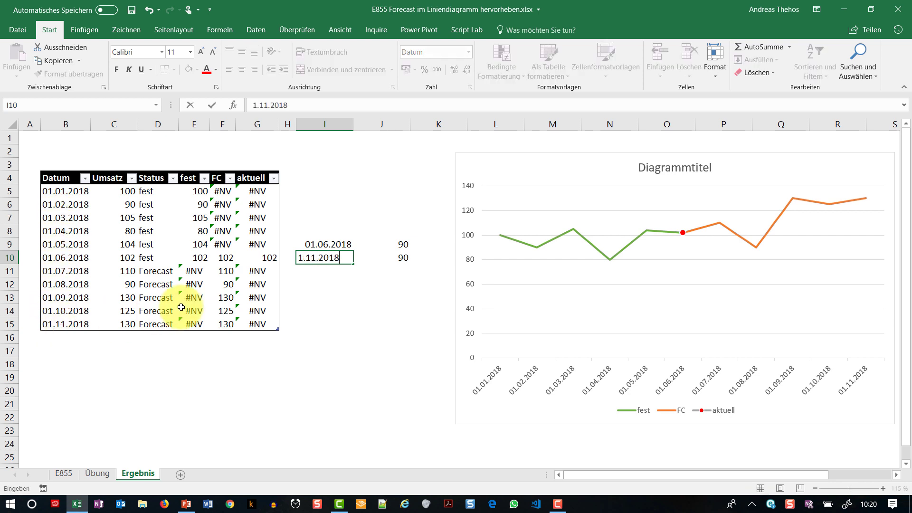
pyautogui.press('Return')
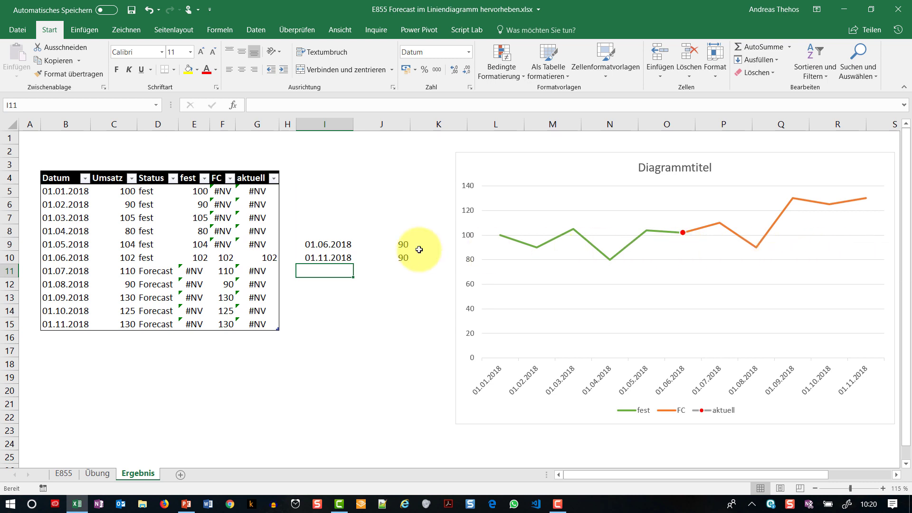
pyautogui.write('=')
pyautogui.press('Up')
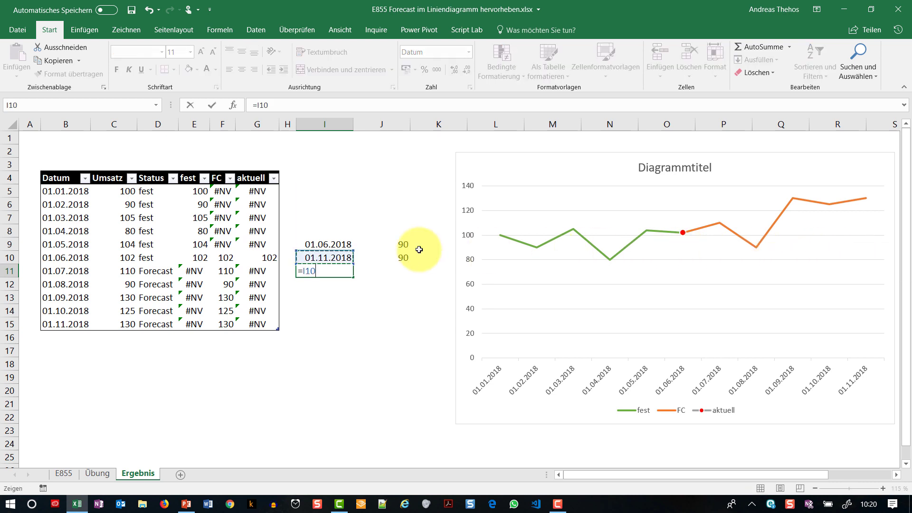
pyautogui.press('Return')
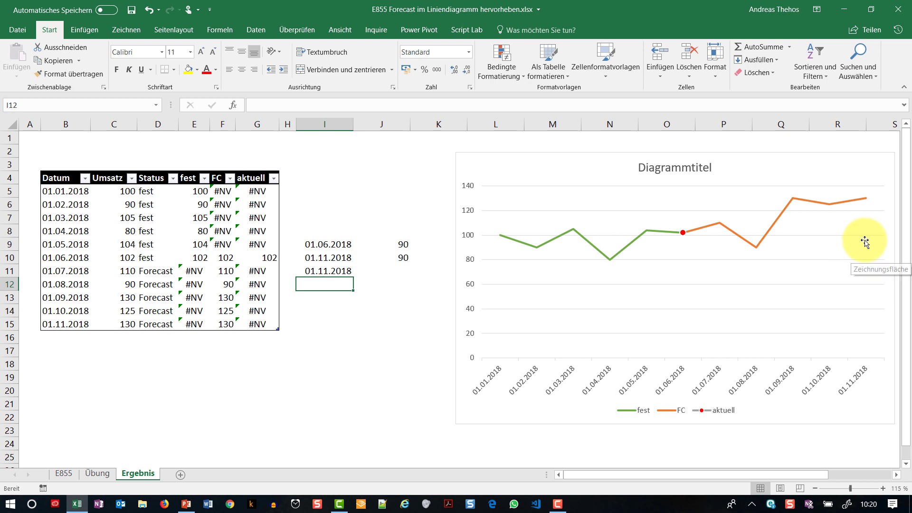
# Put the FC maximum =AGGREGAT(4;7;Tabelle1[FC]), 130, in J11.
pyautogui.click(405, 268)
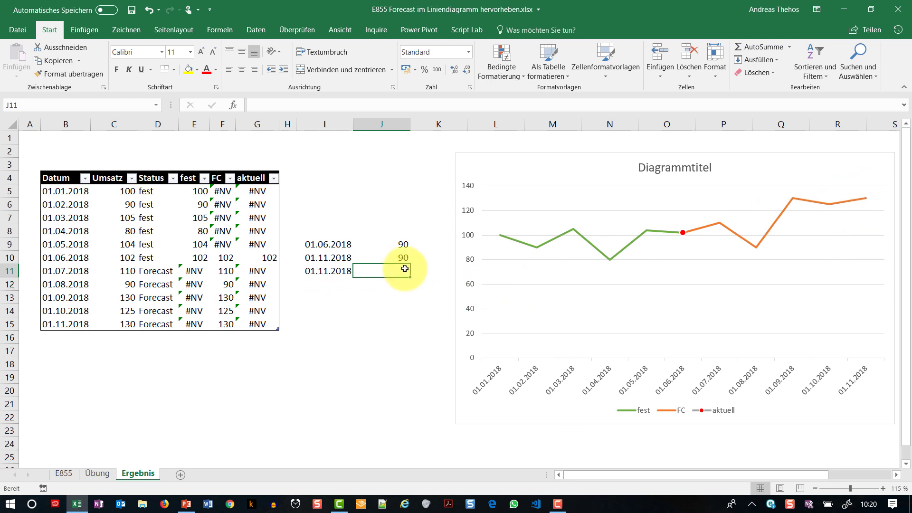
pyautogui.write('=ag')
pyautogui.press('Tab')
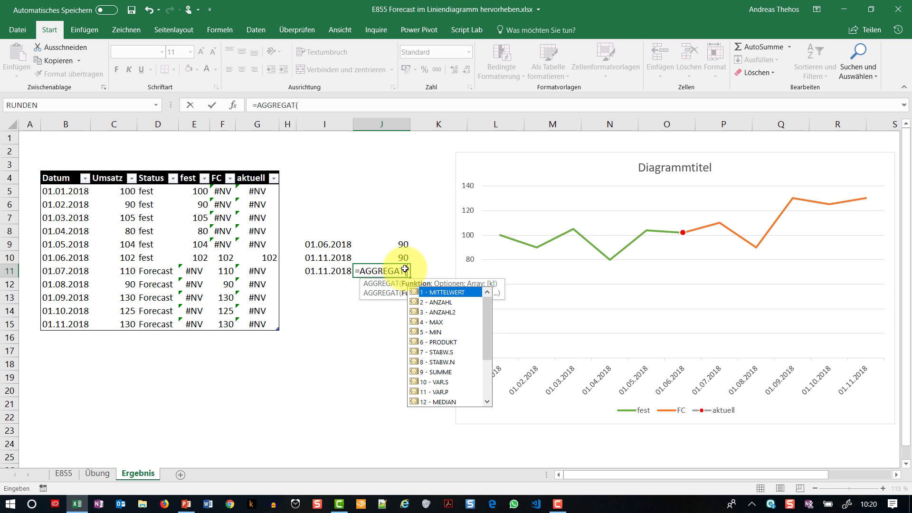
pyautogui.write('4;')
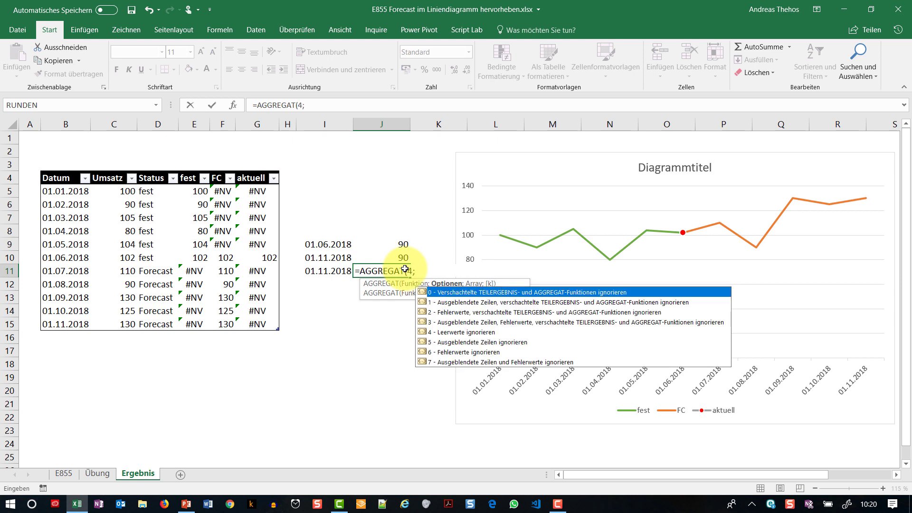
pyautogui.write('7;')
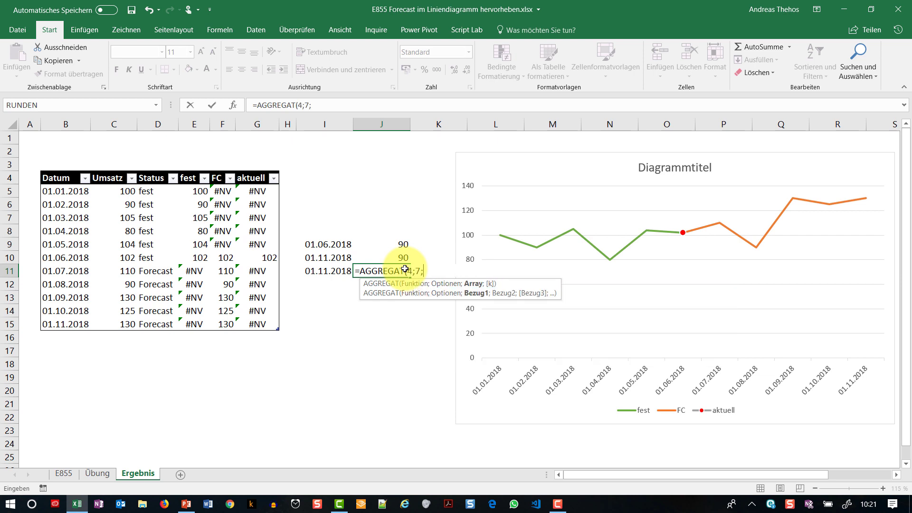
pyautogui.click(216, 171)
pyautogui.press('Return')
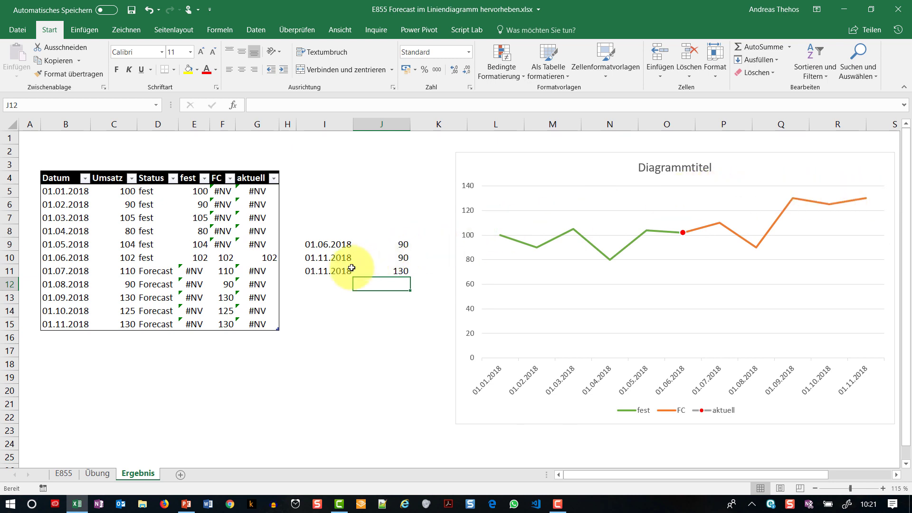
# Set I12 to =I9 and J12 to =J11 for the 01.06.2018/130 corner.
pyautogui.click(321, 279)
pyautogui.write('=')
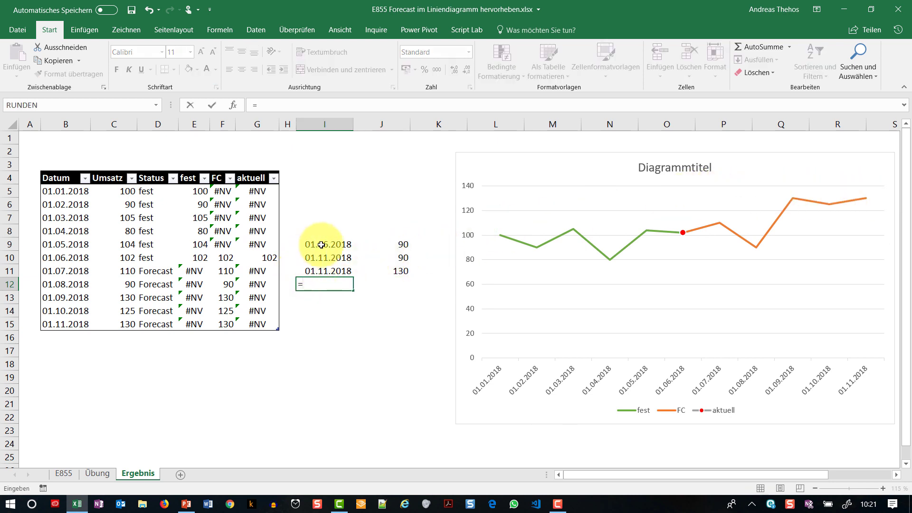
pyautogui.click(322, 245)
pyautogui.press('Return')
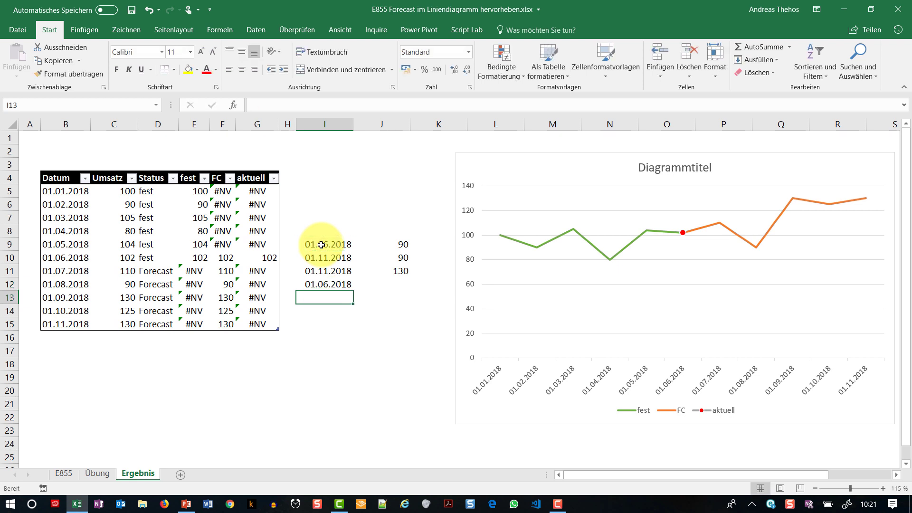
pyautogui.click(406, 287)
pyautogui.write('=')
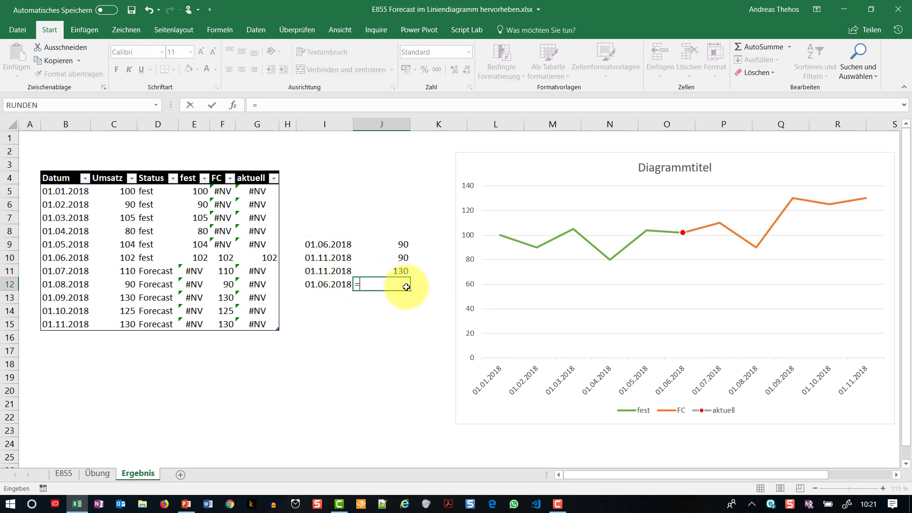
pyautogui.press('Up')
pyautogui.press('Return')
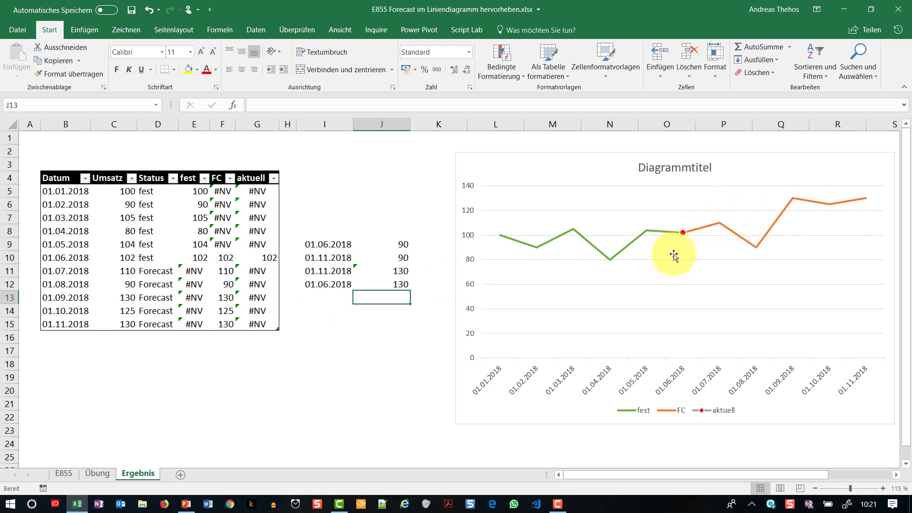
# Close the frame with I13 =I9 and J13 =J9 (01.06.2018/90).
pyautogui.click(315, 297)
pyautogui.write('=')
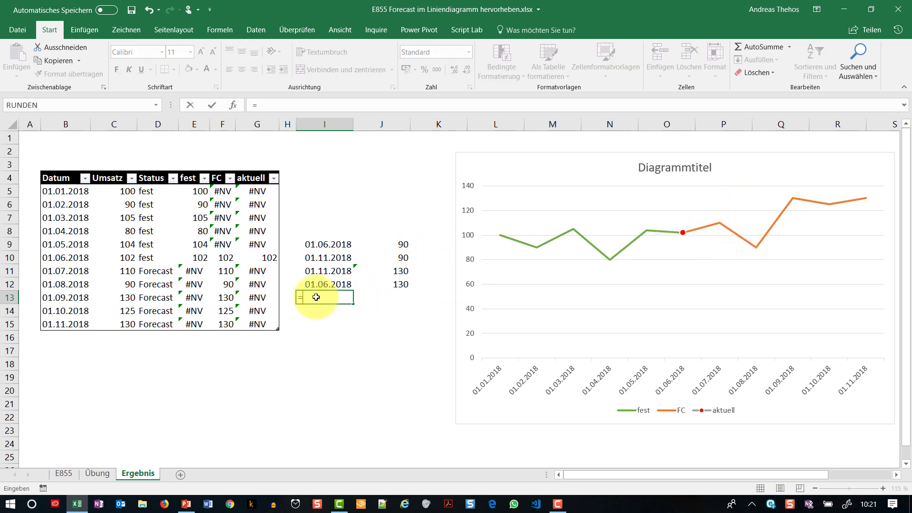
pyautogui.click(330, 244)
pyautogui.press('Return')
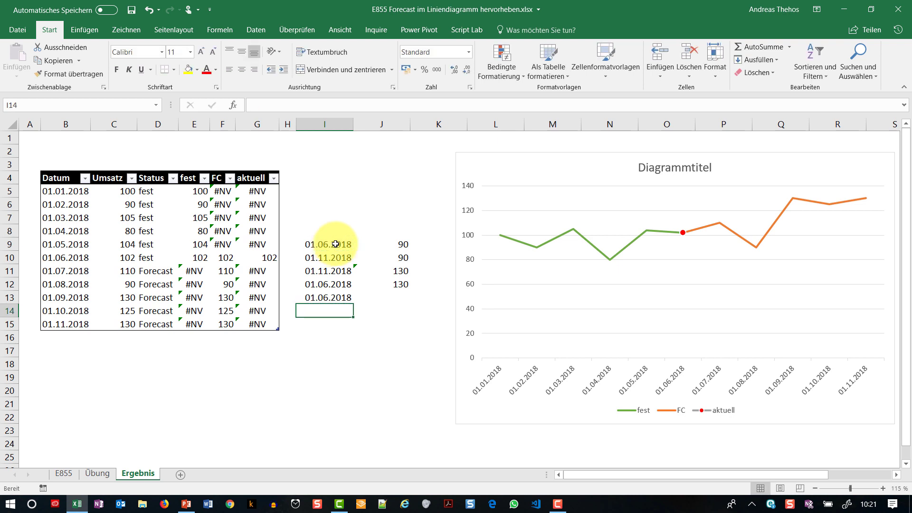
pyautogui.click(389, 298)
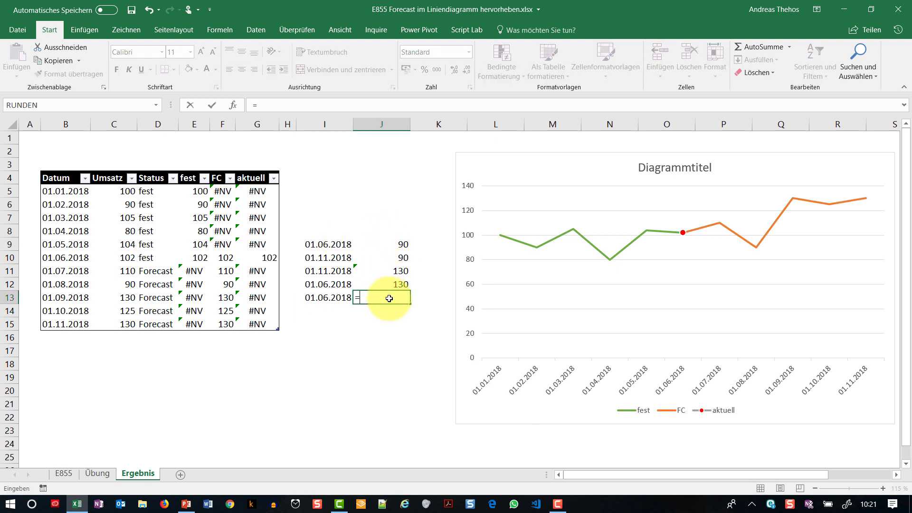
pyautogui.write('=')
pyautogui.click(397, 243)
pyautogui.press('Return')
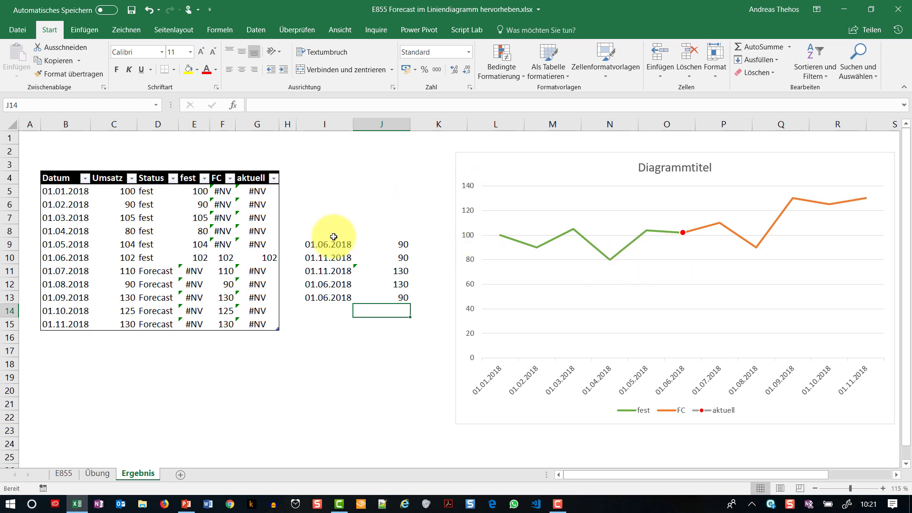
# Copy the helper block I9:J13 and paste it into the line chart as Datenreihen4.
pyautogui.moveTo(326, 249); pyautogui.dragTo(387, 298)
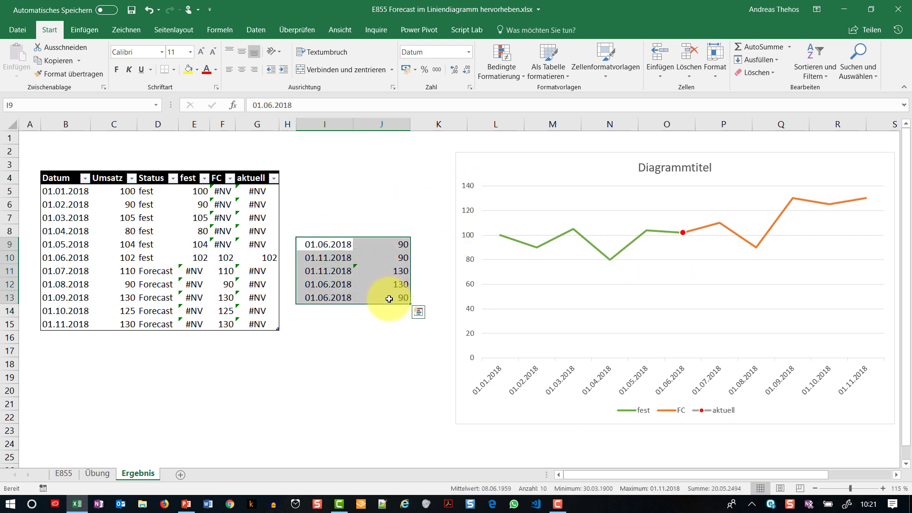
pyautogui.hotkey('ctrl', 'c')
pyautogui.click(545, 296)
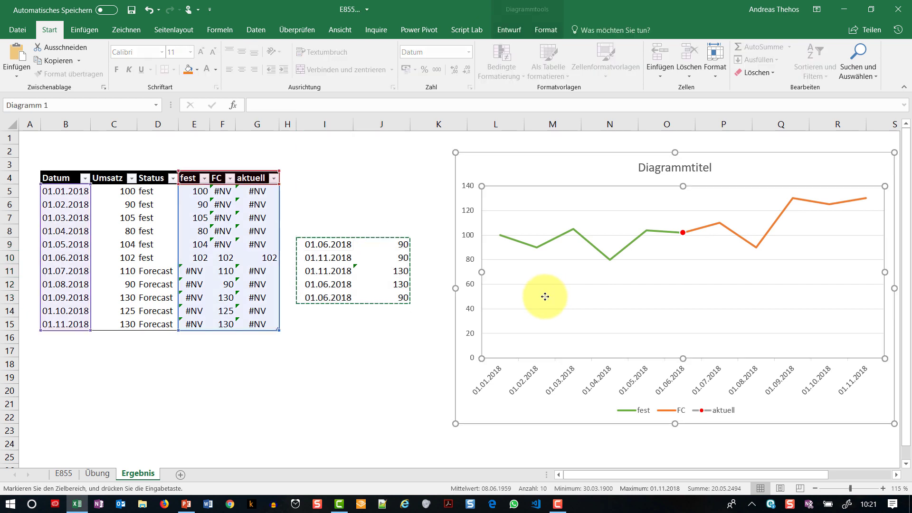
pyautogui.hotkey('ctrl', 'v')
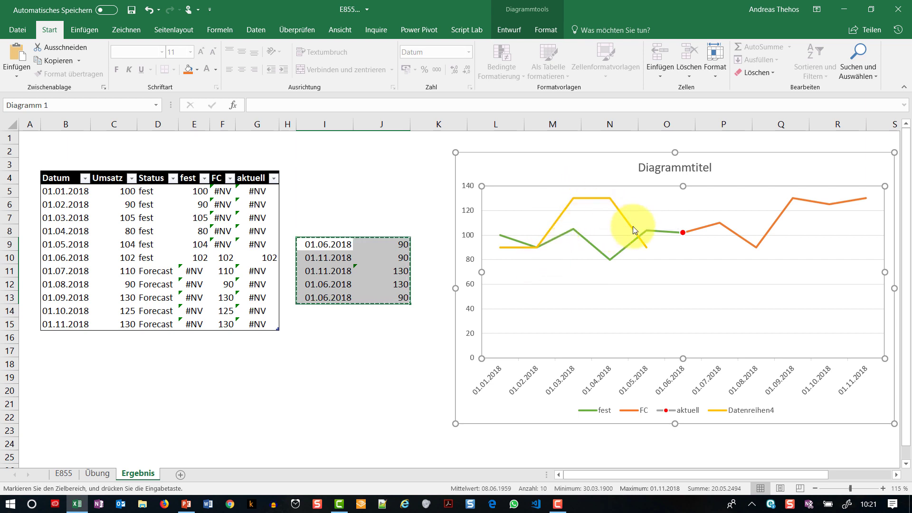
# Change Datenreihen4's chart type to Punkte mit geraden Linien.
pyautogui.rightClick(544, 271)
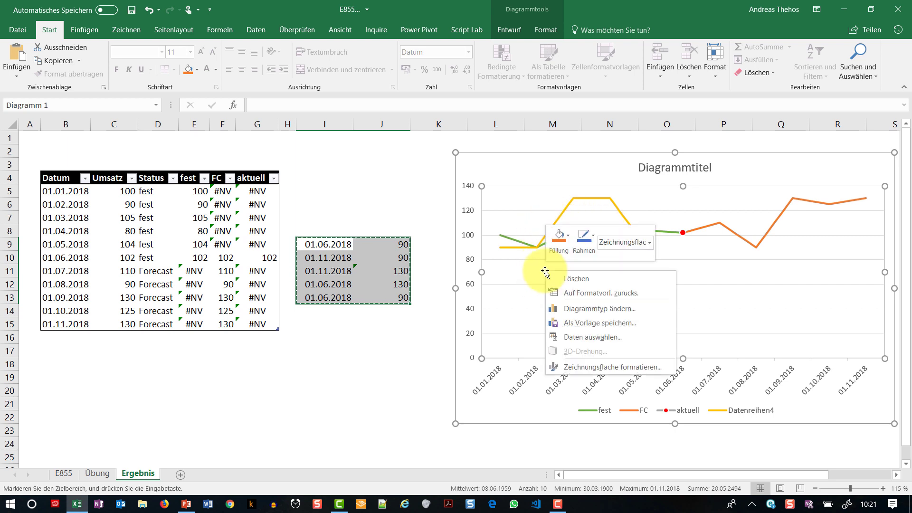
pyautogui.click(568, 310)
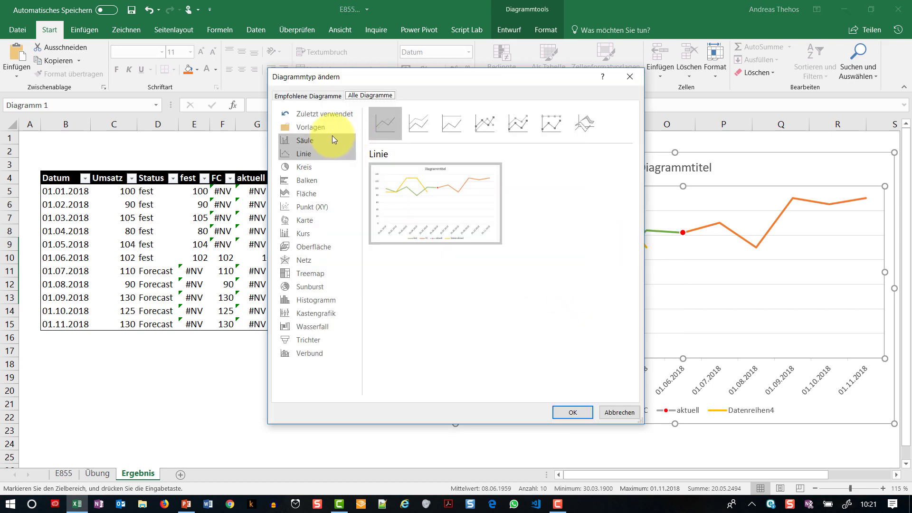
pyautogui.click(619, 417)
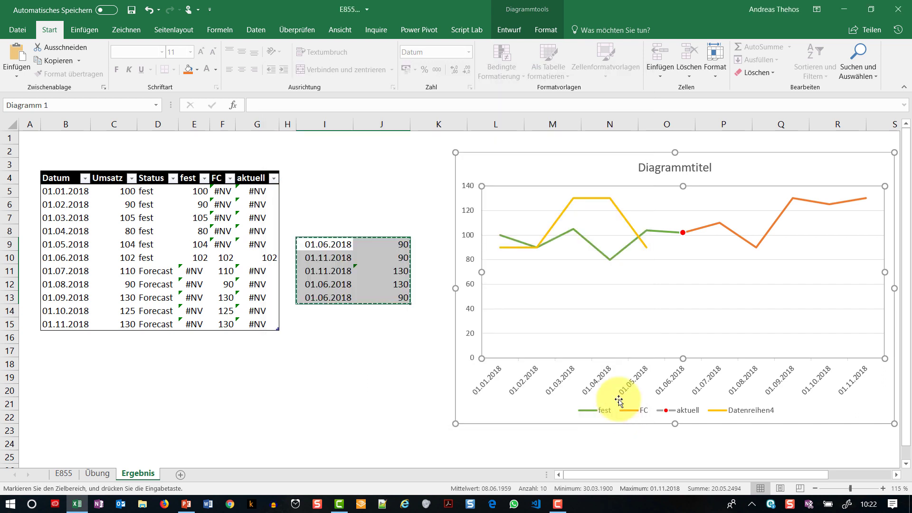
pyautogui.click(562, 223)
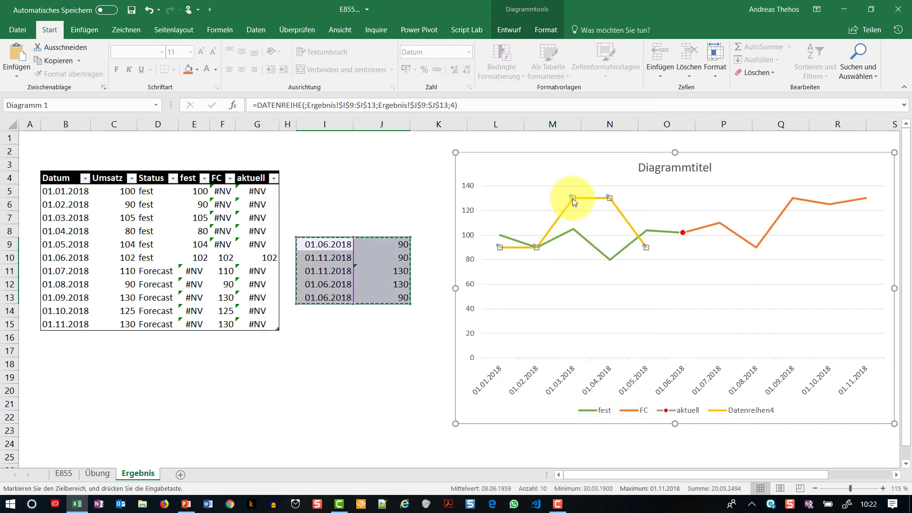
pyautogui.rightClick(574, 202)
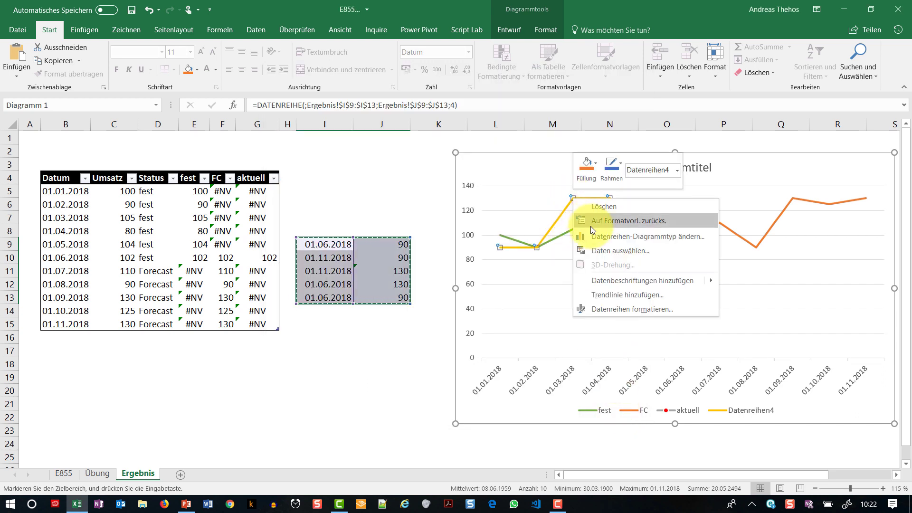
pyautogui.click(696, 235)
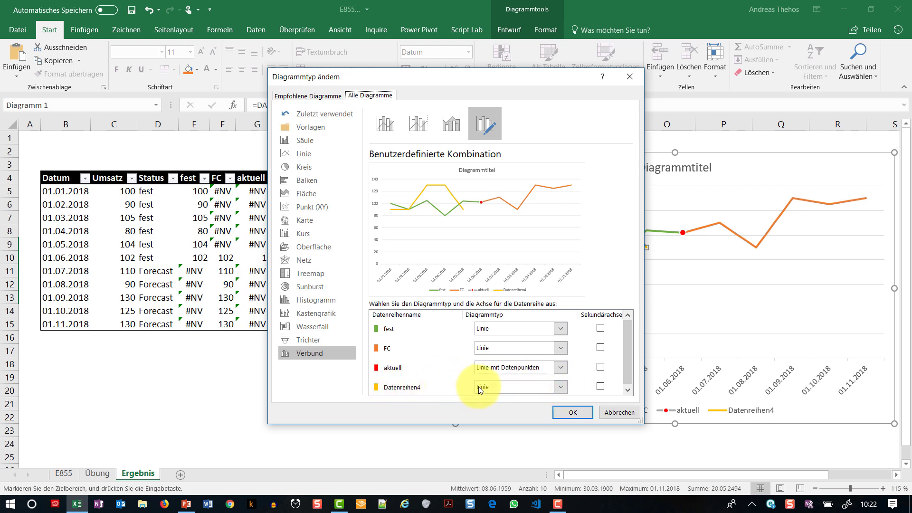
pyautogui.click(560, 383)
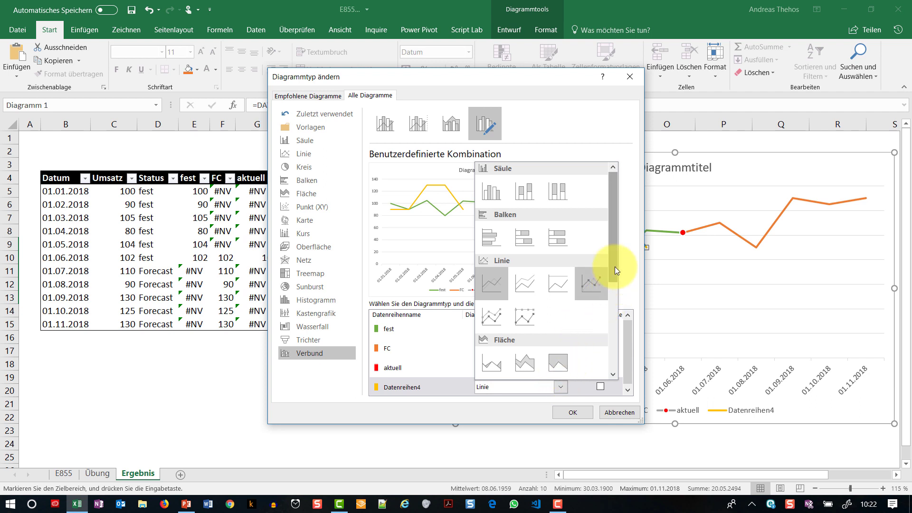
pyautogui.moveTo(614, 266); pyautogui.dragTo(611, 352)
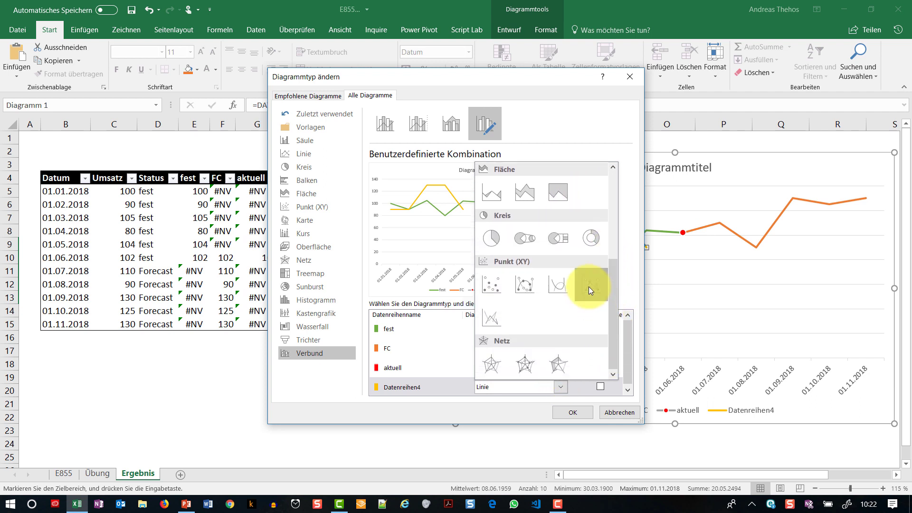
pyautogui.click(588, 286)
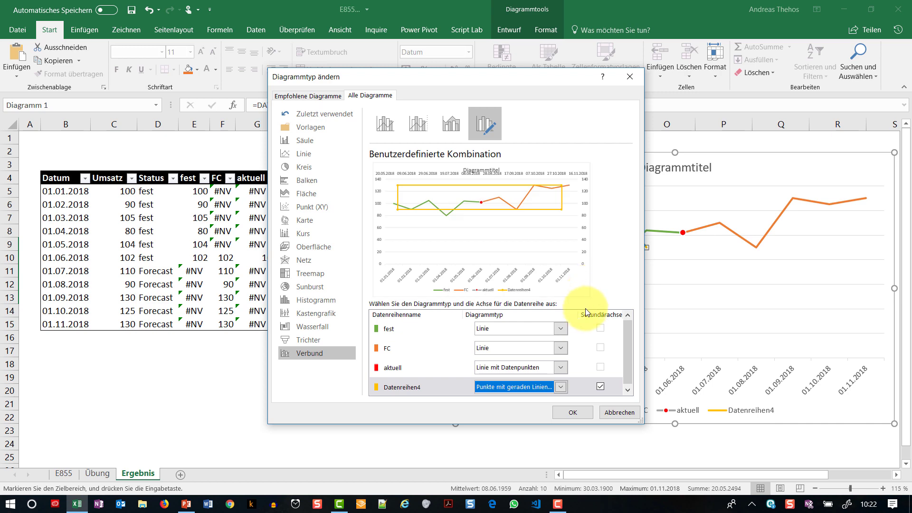
pyautogui.click(574, 415)
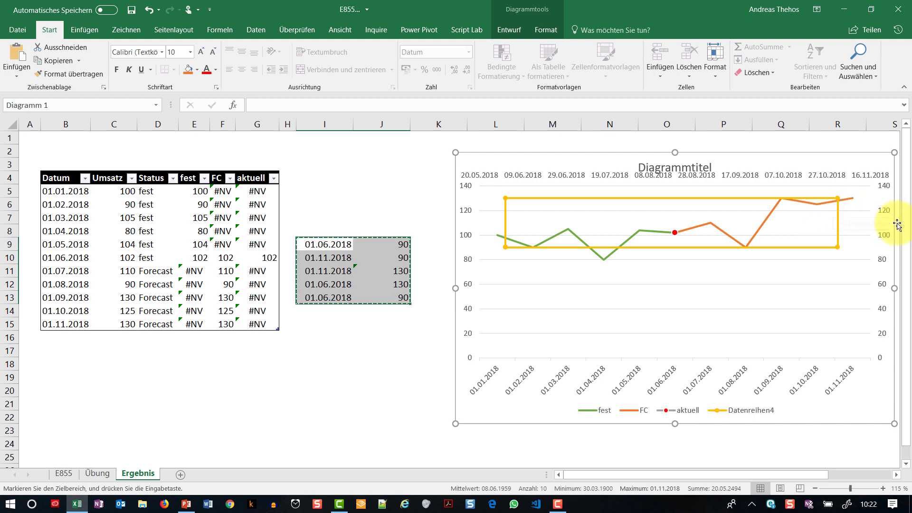
# Plot the rectangle series on the Primärachse and close the formatting pane.
pyautogui.rightClick(807, 247)
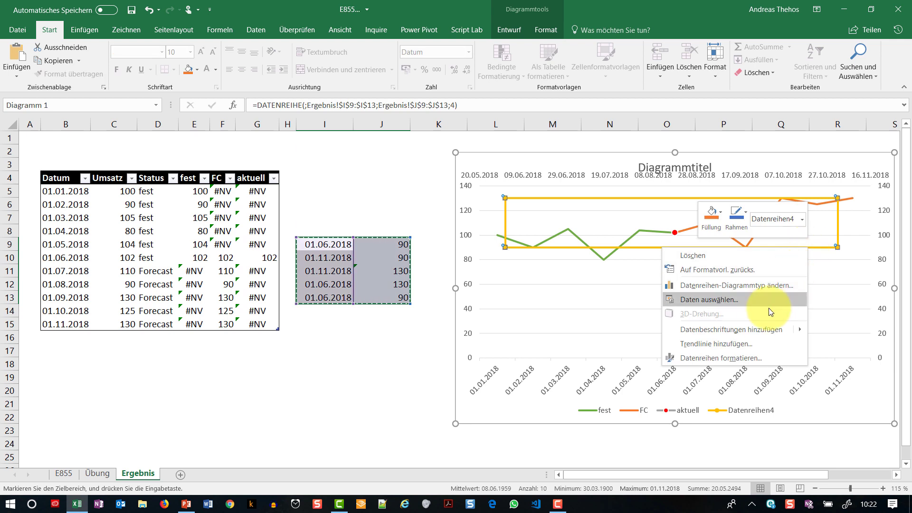
pyautogui.click(743, 358)
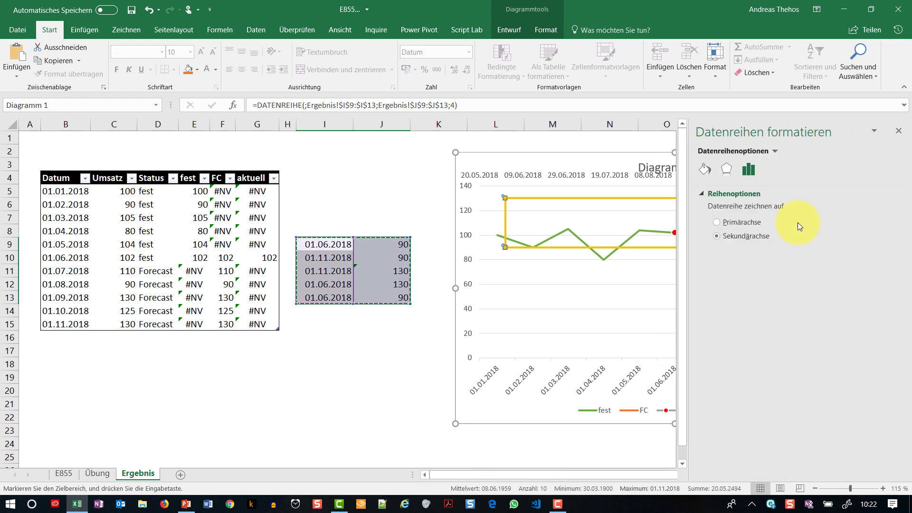
pyautogui.click(722, 223)
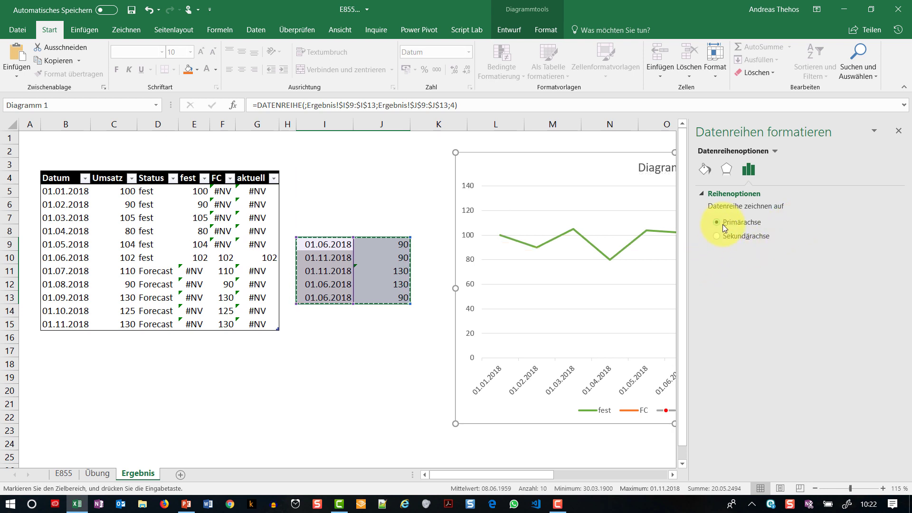
pyautogui.click(642, 301)
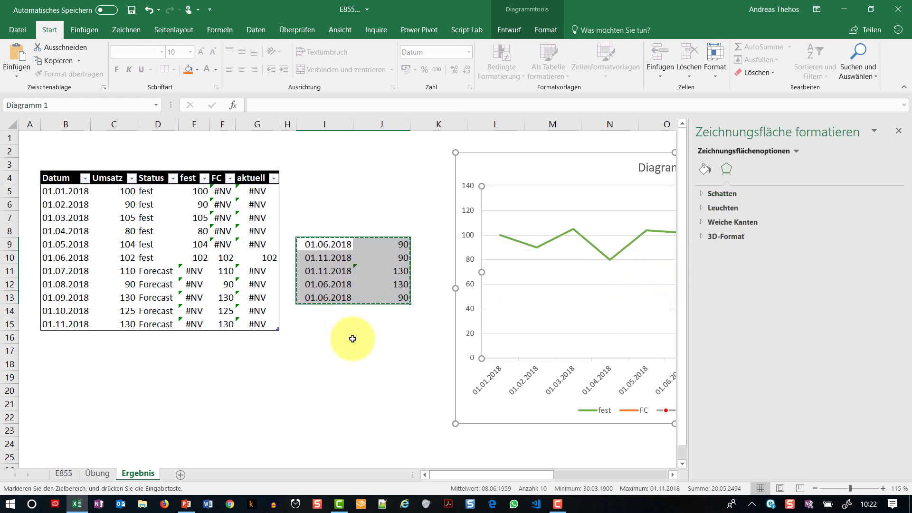
pyautogui.moveTo(349, 337); pyautogui.dragTo(403, 338)
pyautogui.click(899, 133)
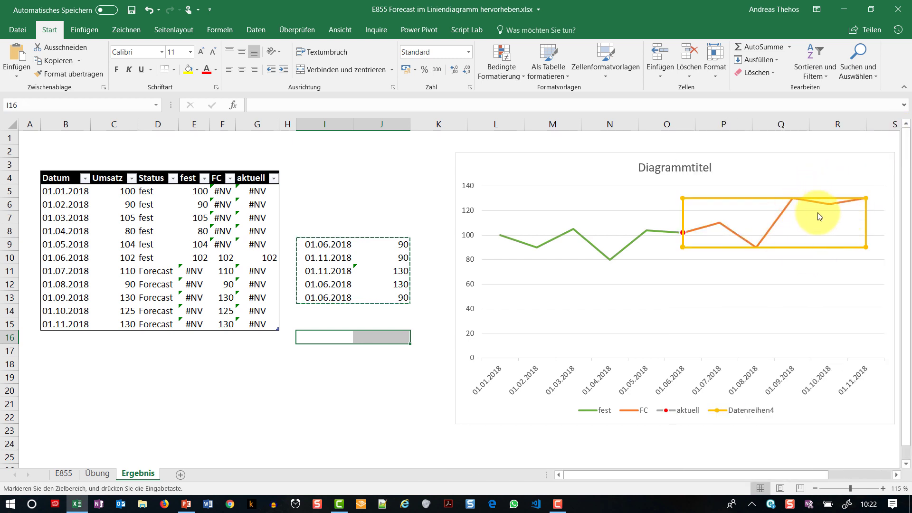
# Change the 01.07.2018 status in D11 from Forecast to fest.
pyautogui.click(156, 270)
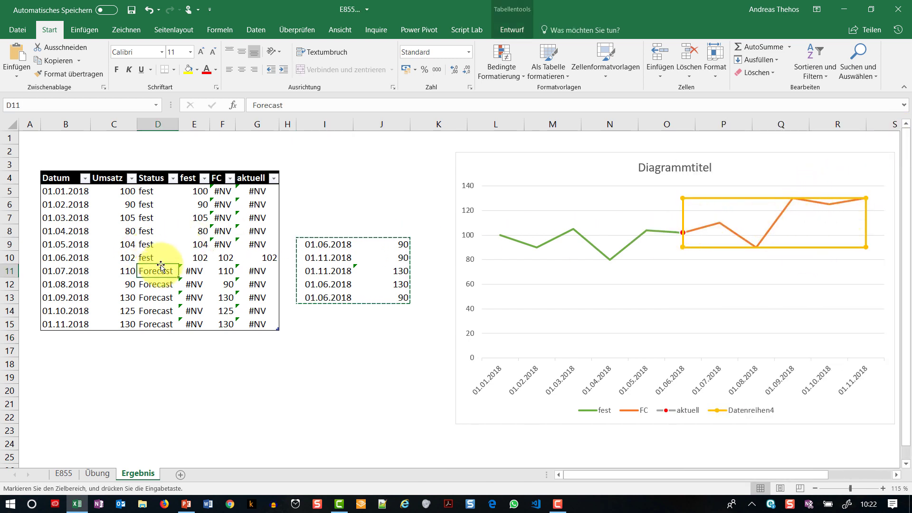
pyautogui.write('fest')
pyautogui.press('Return')
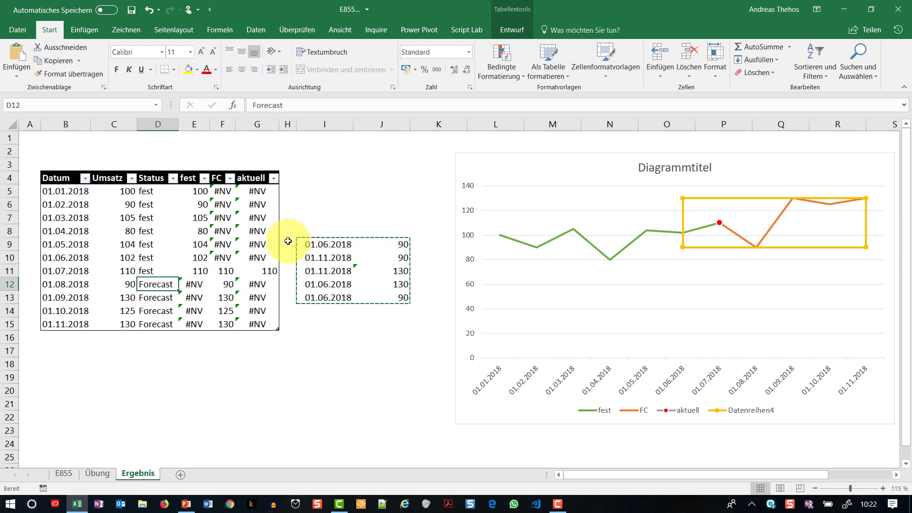
pyautogui.click(231, 271)
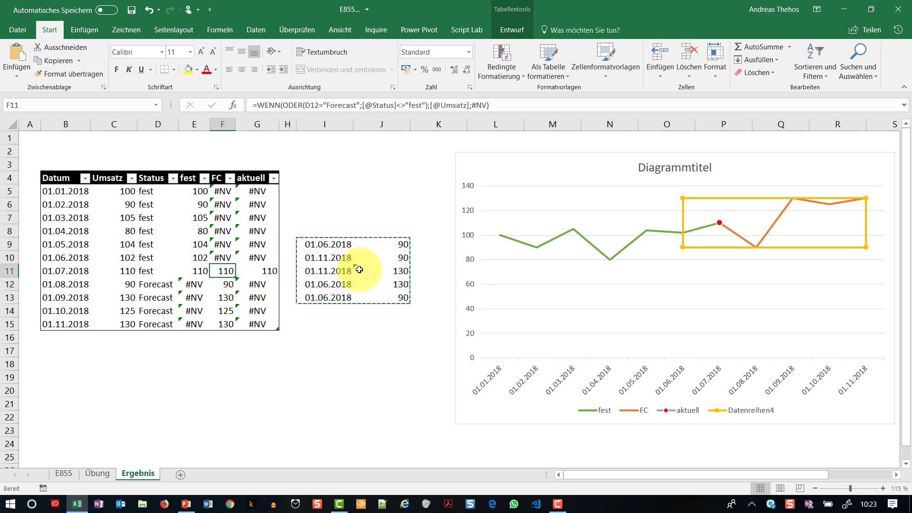
# Set the frame's start date in I9 to 01.07.2018.
pyautogui.click(339, 245)
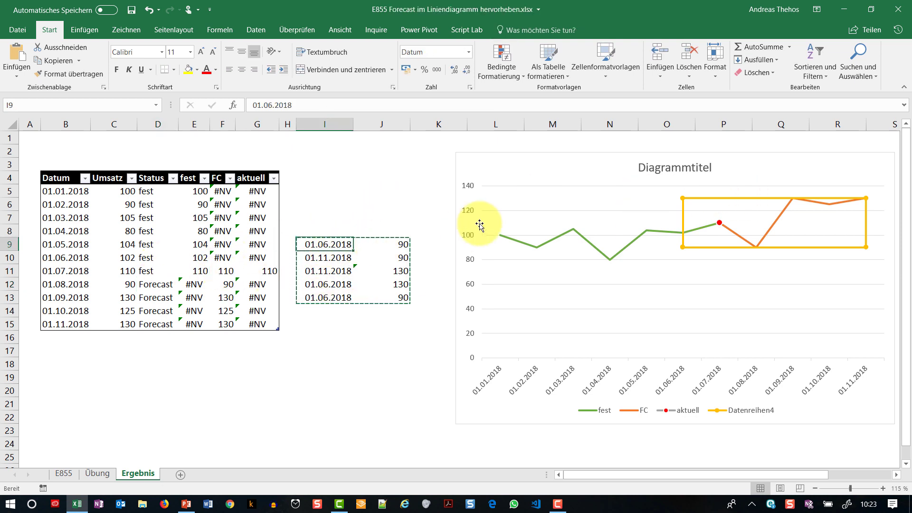
pyautogui.write('1.201')
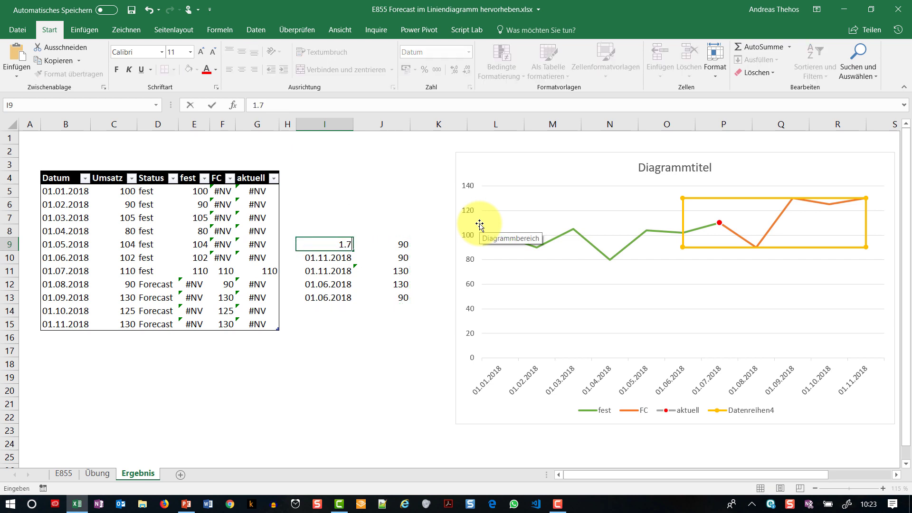
pyautogui.write('8')
pyautogui.press('Return')
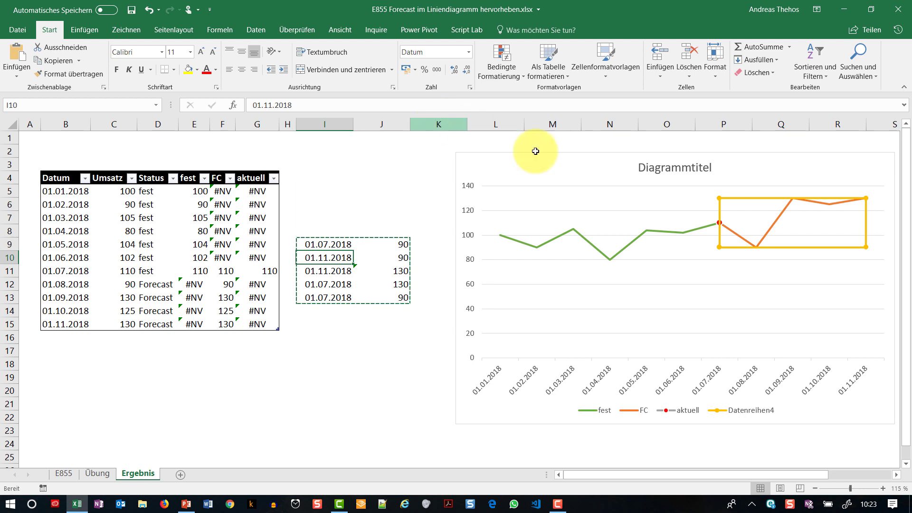
# Try a gold ½ pt outline and several dash styles on the frame series.
pyautogui.rightClick(719, 214)
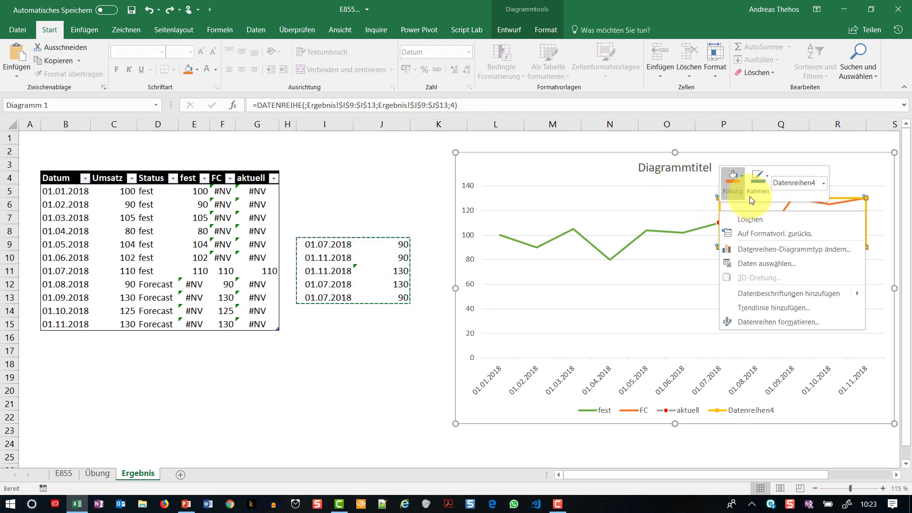
pyautogui.click(765, 183)
pyautogui.click(769, 296)
pyautogui.moveTo(773, 336)
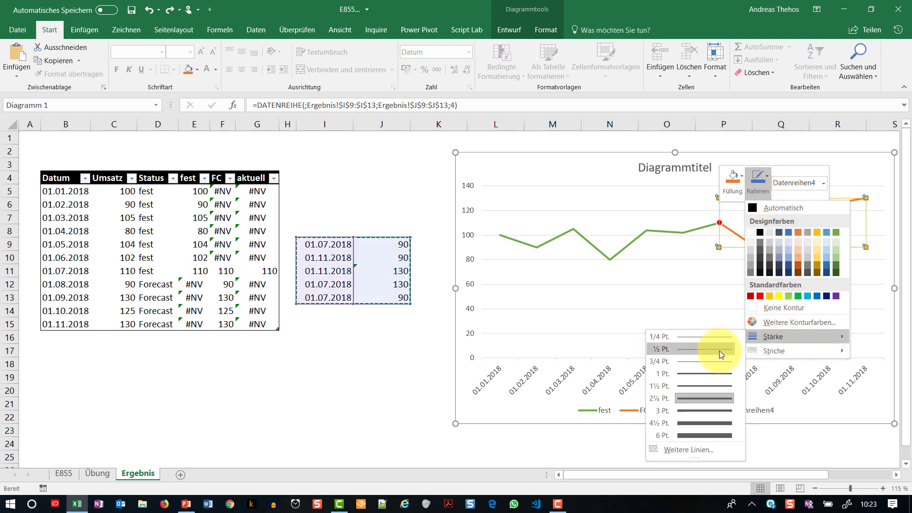
pyautogui.click(721, 350)
pyautogui.rightClick(734, 252)
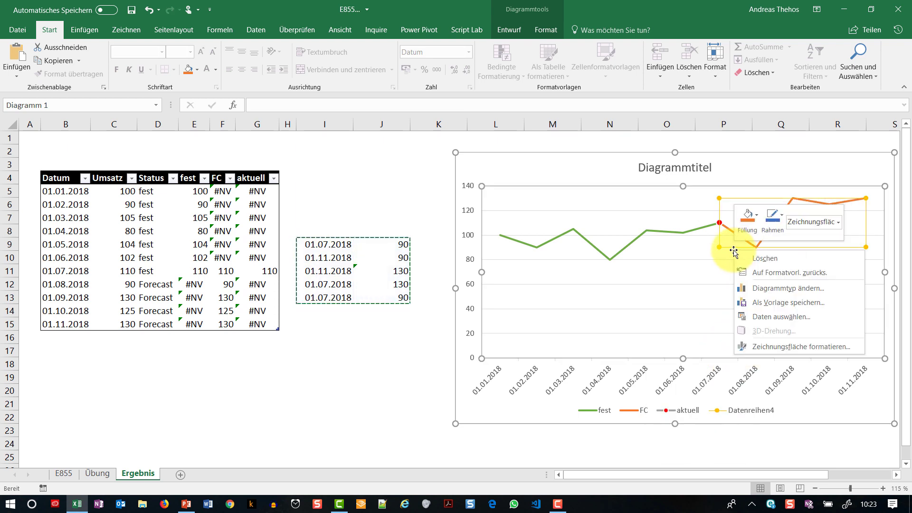
pyautogui.click(771, 218)
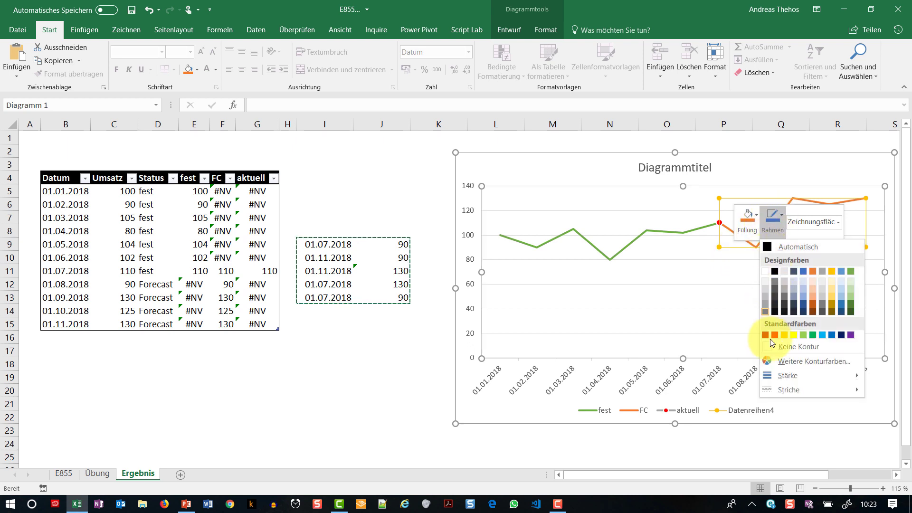
pyautogui.moveTo(787, 389)
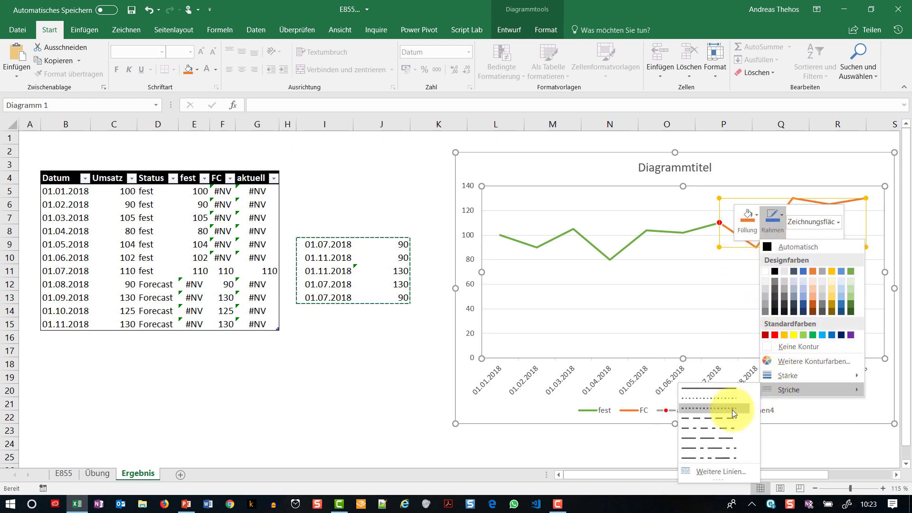
pyautogui.click(731, 409)
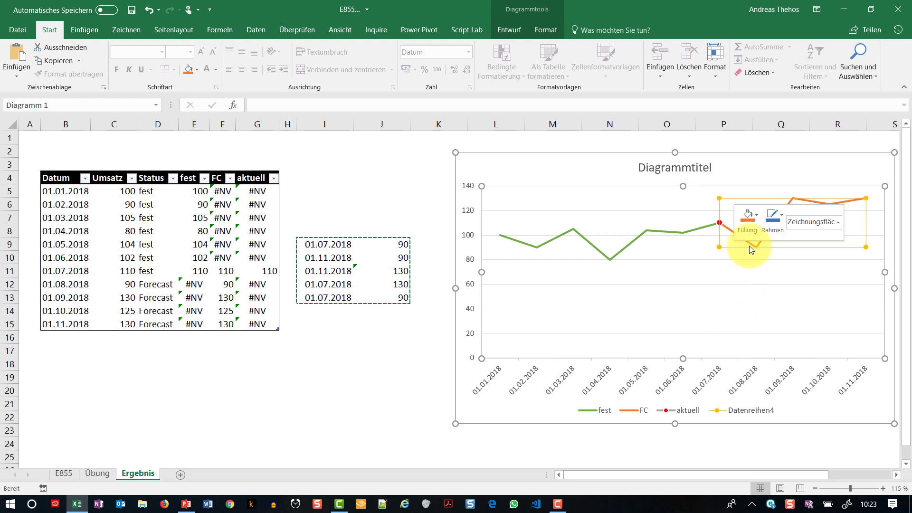
pyautogui.click(771, 216)
pyautogui.moveTo(787, 390)
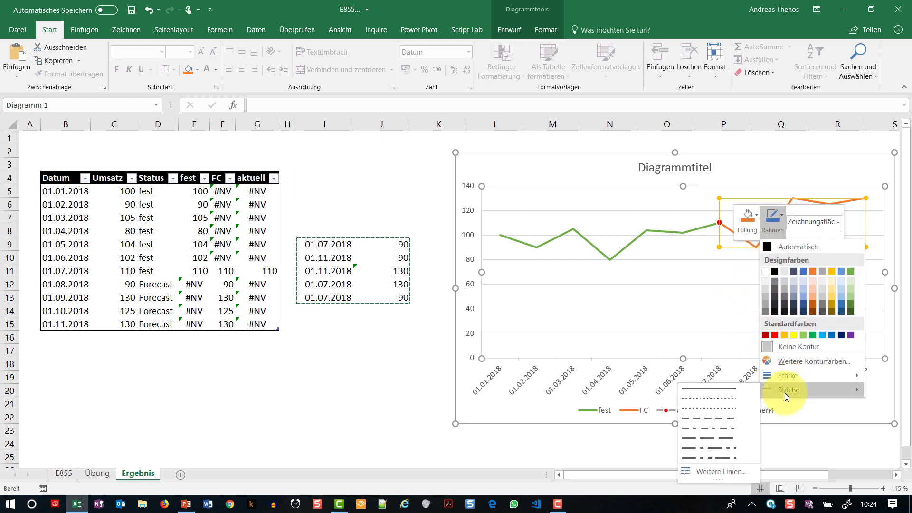
pyautogui.click(741, 401)
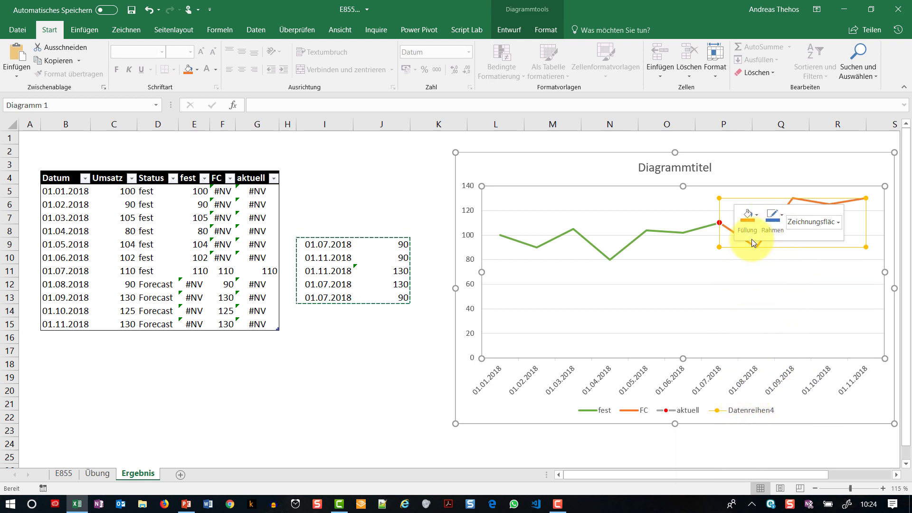
# Set the frame outline to 1 pt and colour it red.
pyautogui.rightClick(733, 247)
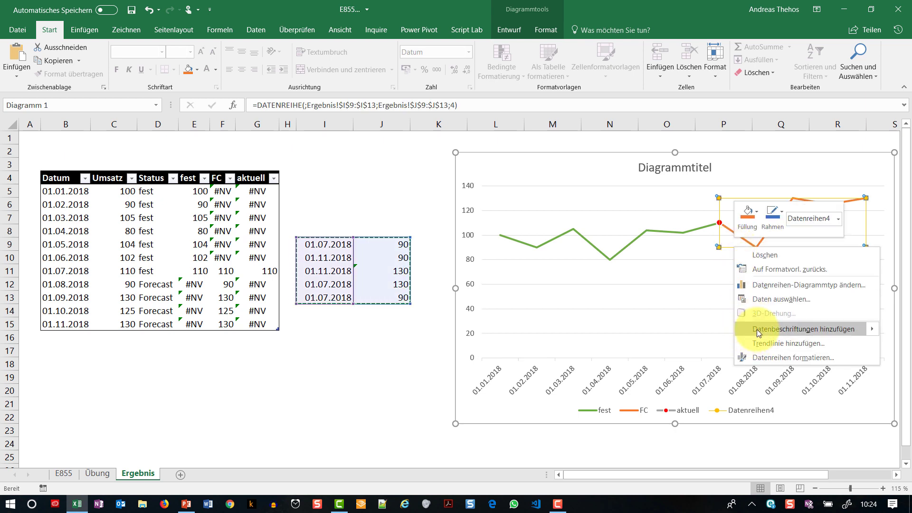
pyautogui.click(773, 211)
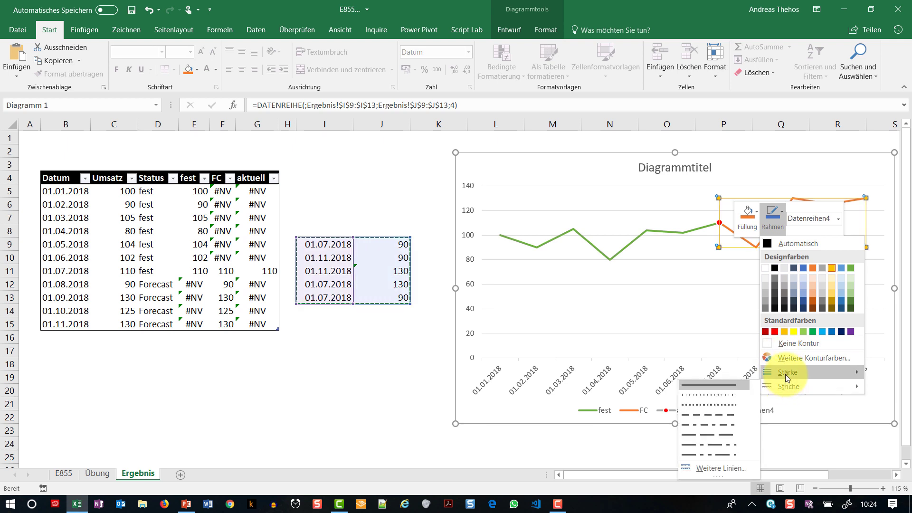
pyautogui.moveTo(808, 372)
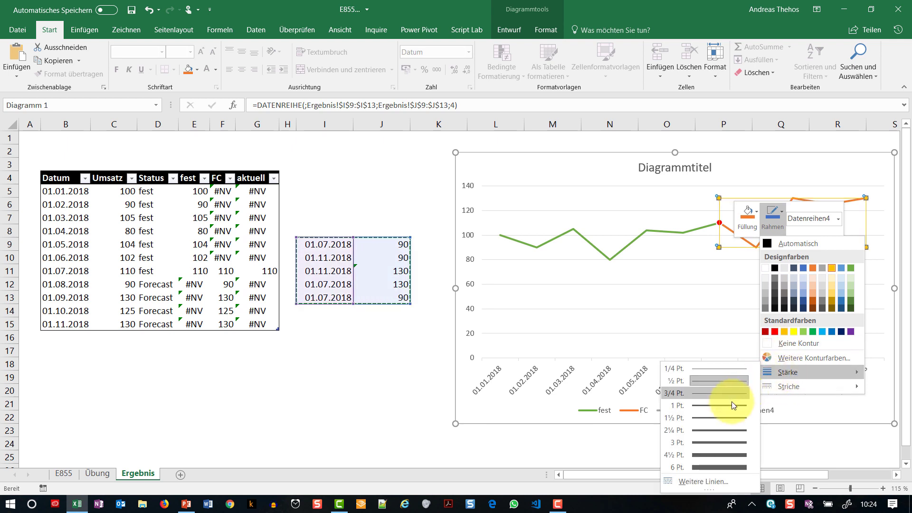
pyautogui.click(731, 403)
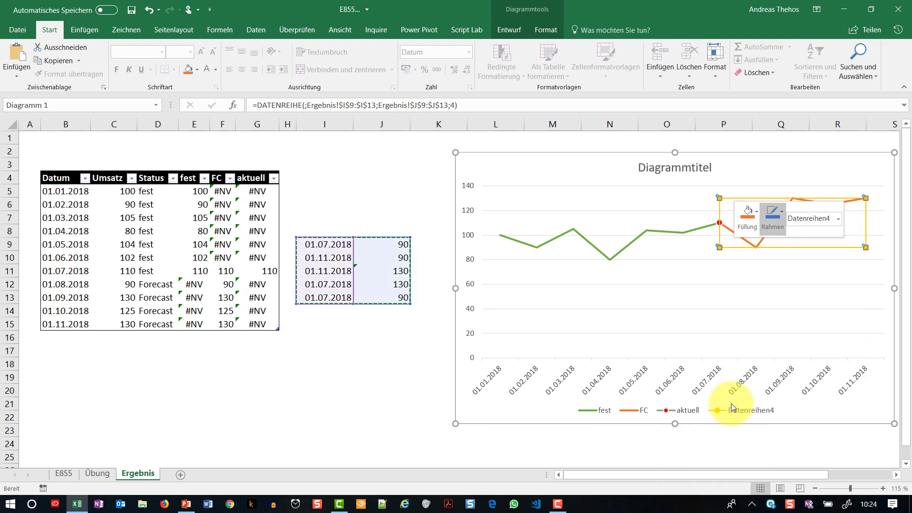
pyautogui.rightClick(719, 238)
pyautogui.click(761, 213)
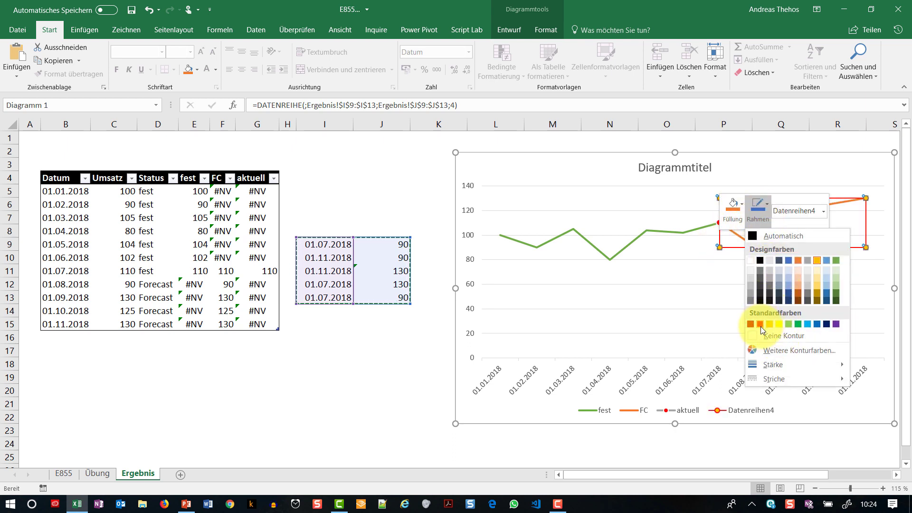
pyautogui.click(759, 325)
# Make the frame outline a Runder Punkt round-dotted line.
pyautogui.rightClick(742, 247)
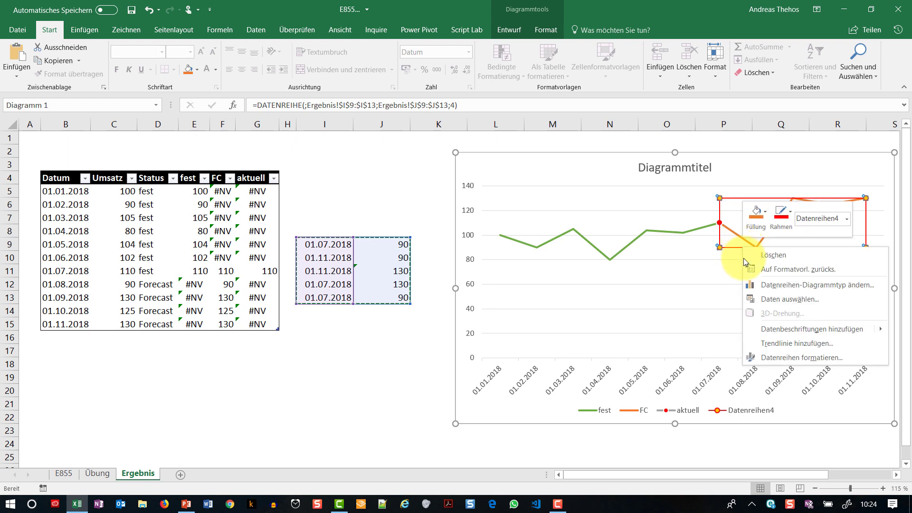
pyautogui.click(769, 269)
pyautogui.click(786, 216)
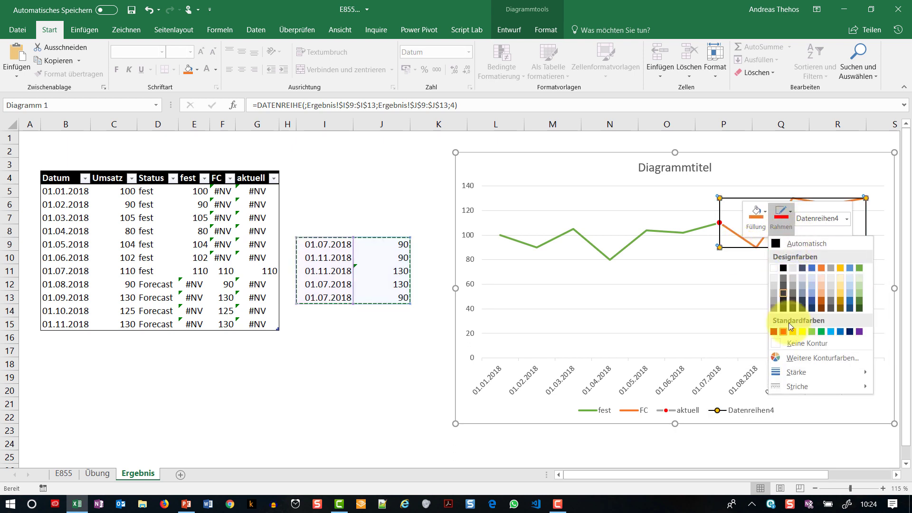
pyautogui.moveTo(797, 387)
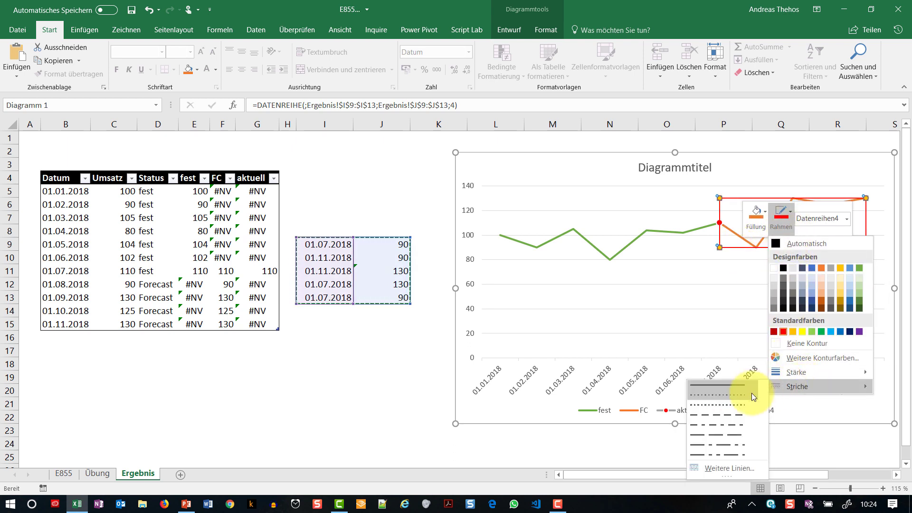
pyautogui.click(736, 395)
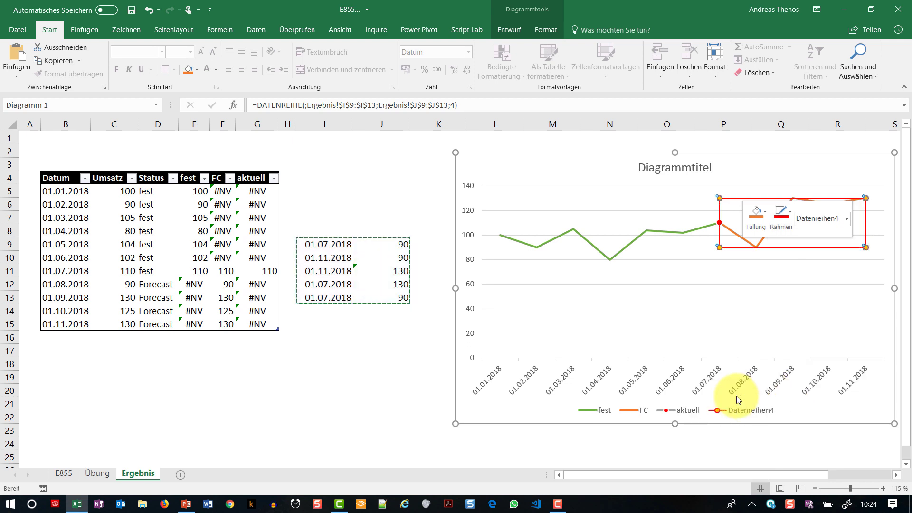
pyautogui.rightClick(719, 248)
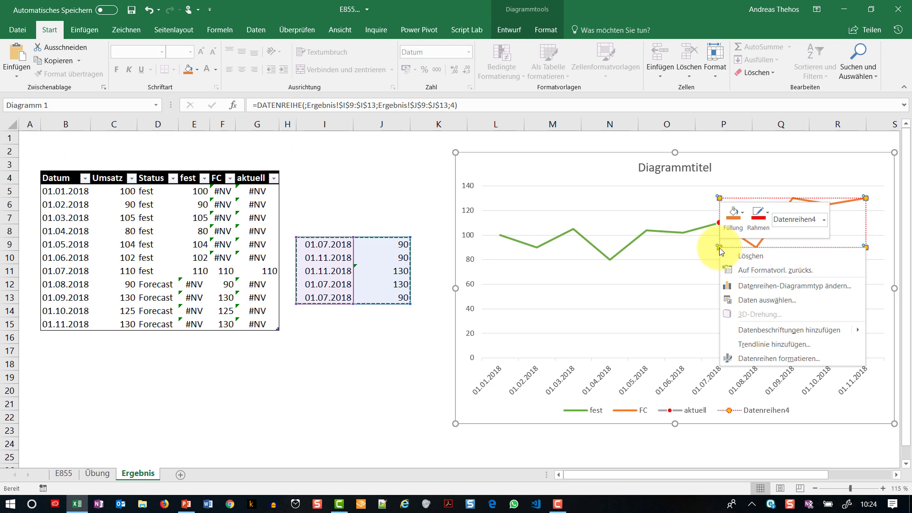
# Give the dotted frame series (Datenreihen4) built-in circle markers of size 2, then close the formatting pane.
pyautogui.click(777, 359)
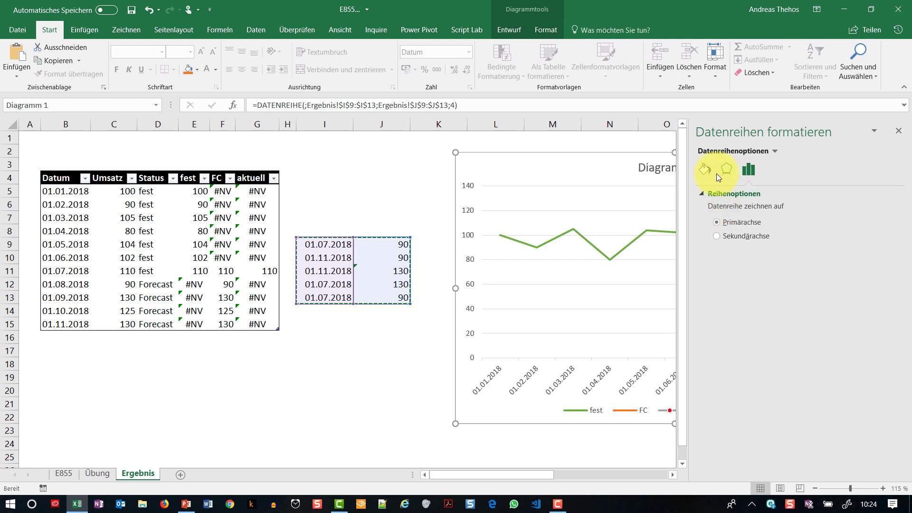
pyautogui.click(706, 168)
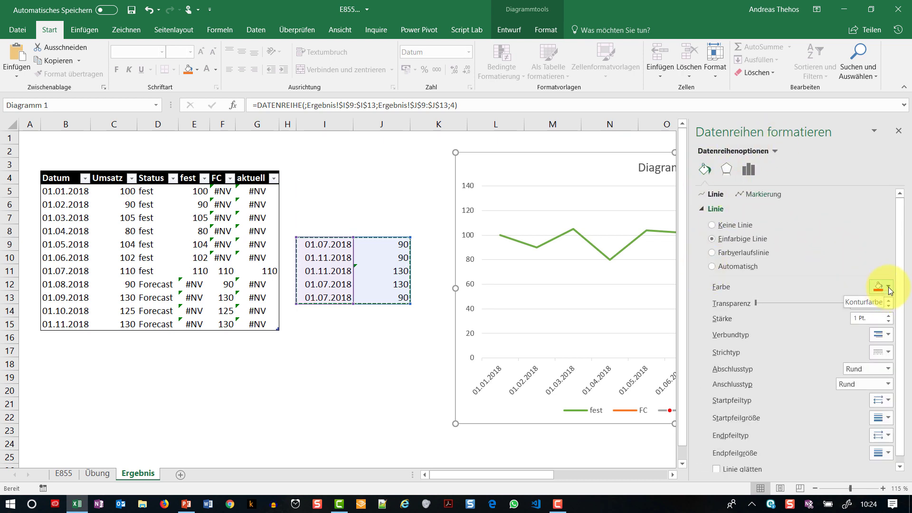
pyautogui.click(765, 195)
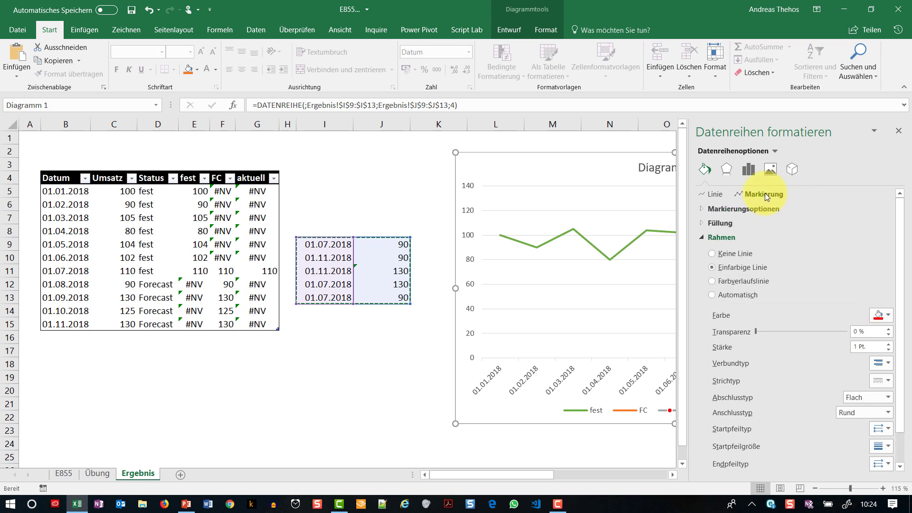
pyautogui.click(742, 210)
pyautogui.click(725, 252)
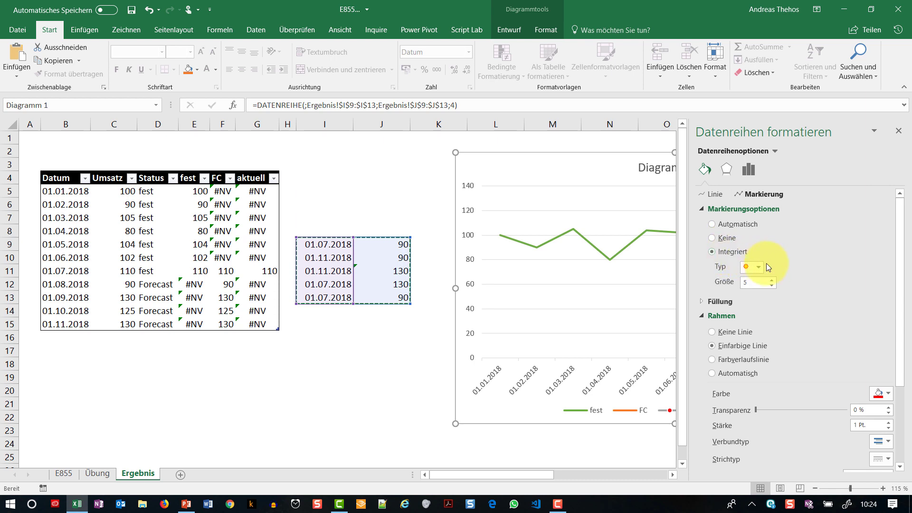
pyautogui.click(763, 269)
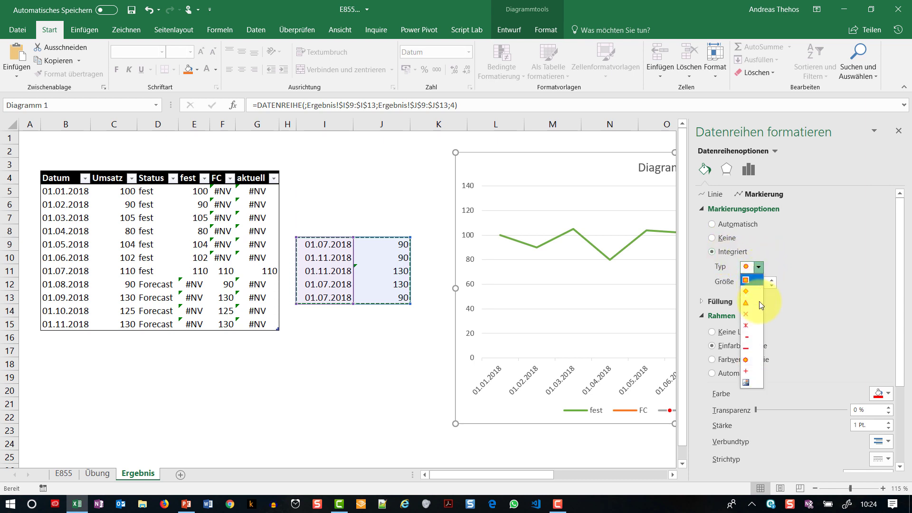
pyautogui.click(748, 361)
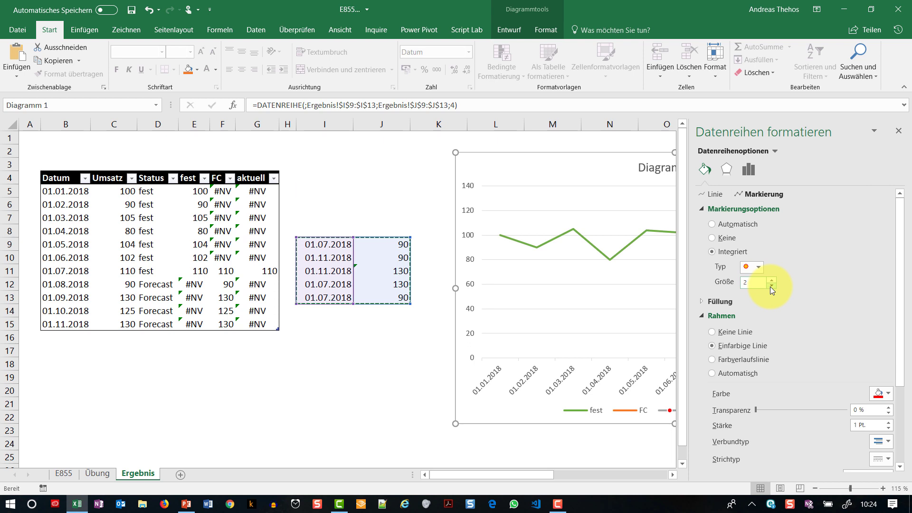
pyautogui.click(650, 284)
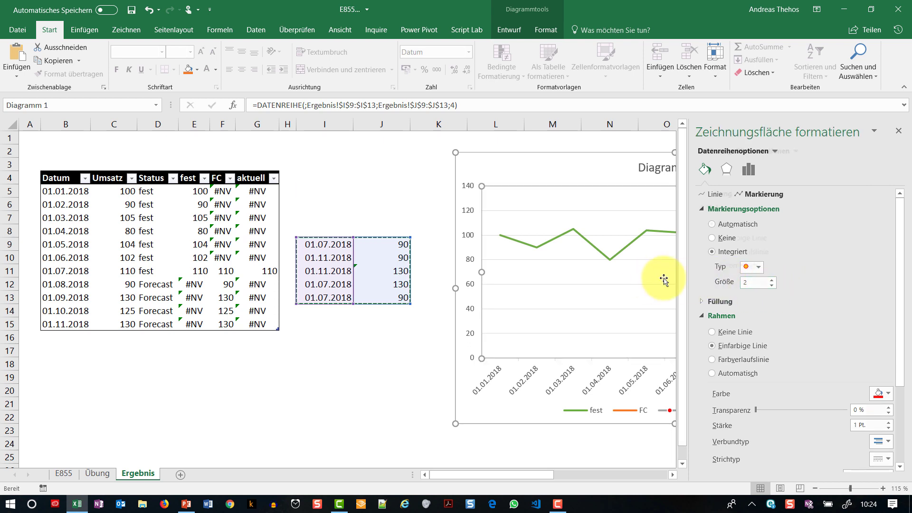
pyautogui.click(896, 131)
pyautogui.click(736, 198)
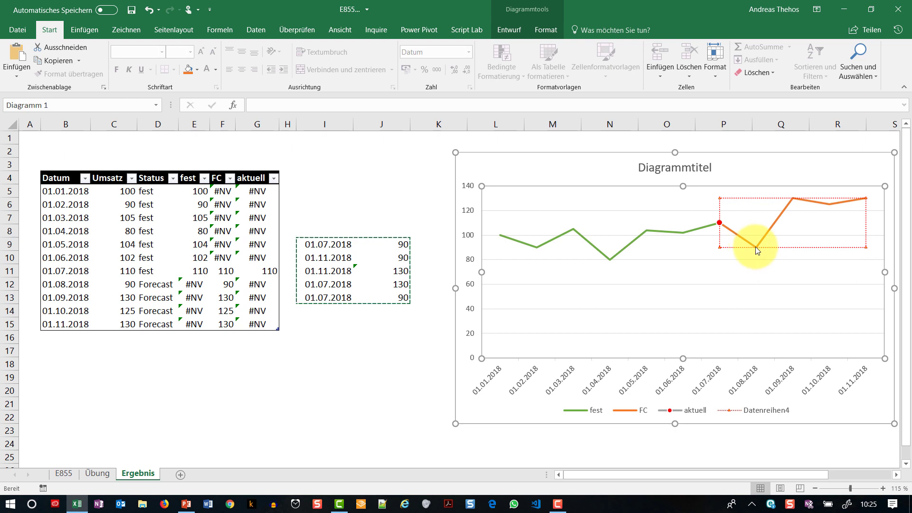
pyautogui.moveTo(792, 198)
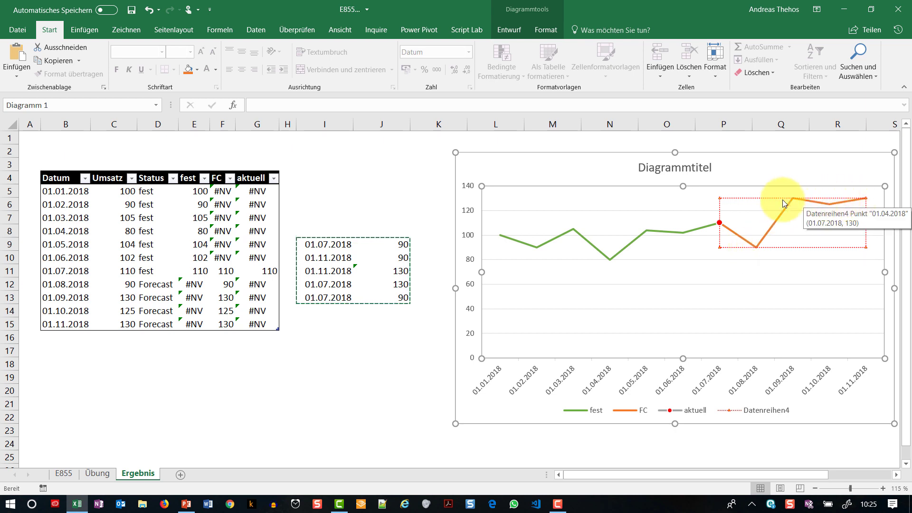
# Change the September Umsatz in cell C13 from 130 to 80.
pyautogui.click(121, 297)
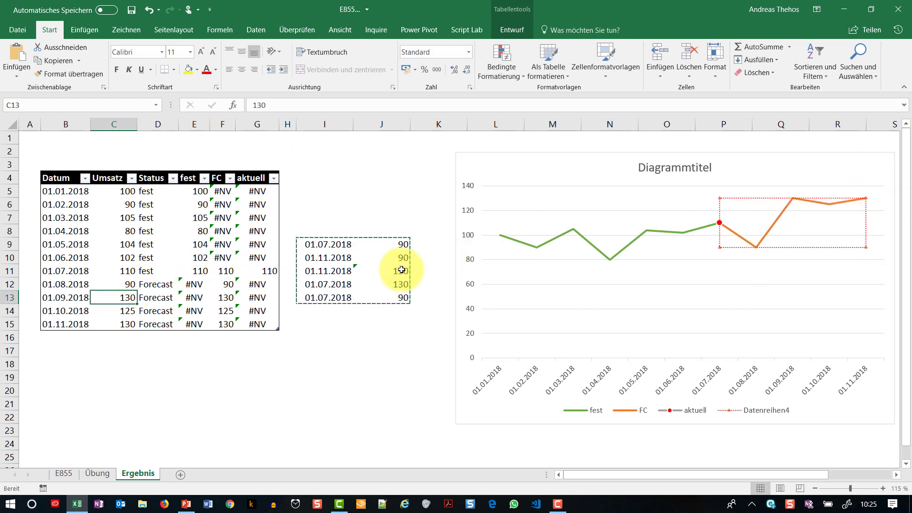
pyautogui.write('80')
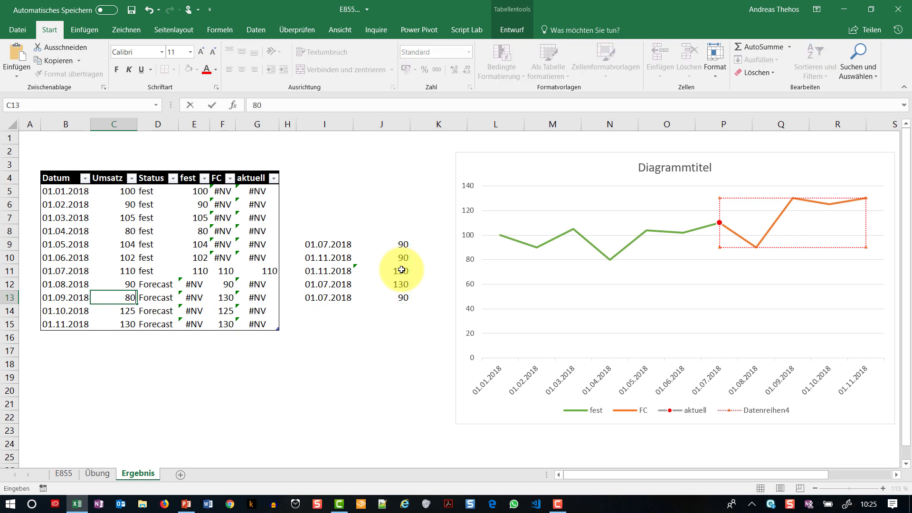
pyautogui.press('Return')
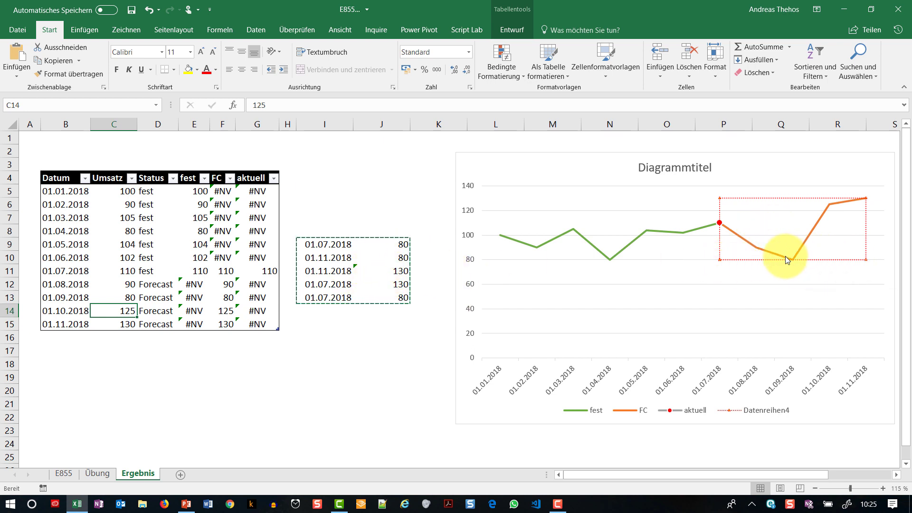
# Change J9 to =AGGREGAT(5;7;Tabelle33[FC])-5 and J11 to =AGGREGAT(4;7;Tabelle33[FC])+5, giving 75 and 135.
pyautogui.click(385, 248)
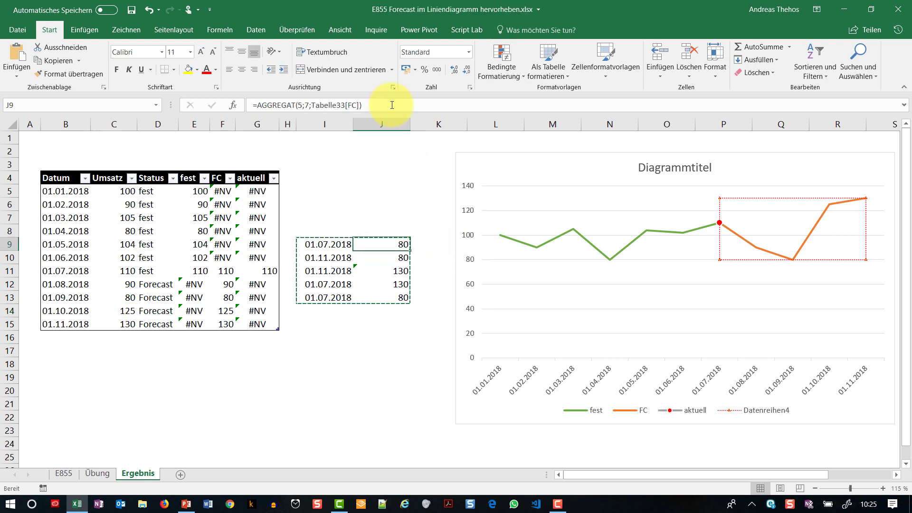
pyautogui.click(392, 105)
pyautogui.write('-5')
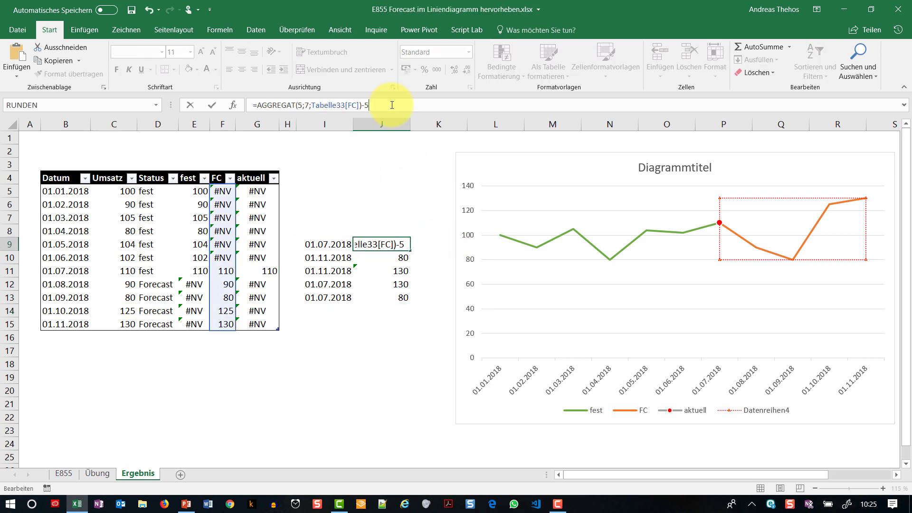
pyautogui.press('Return')
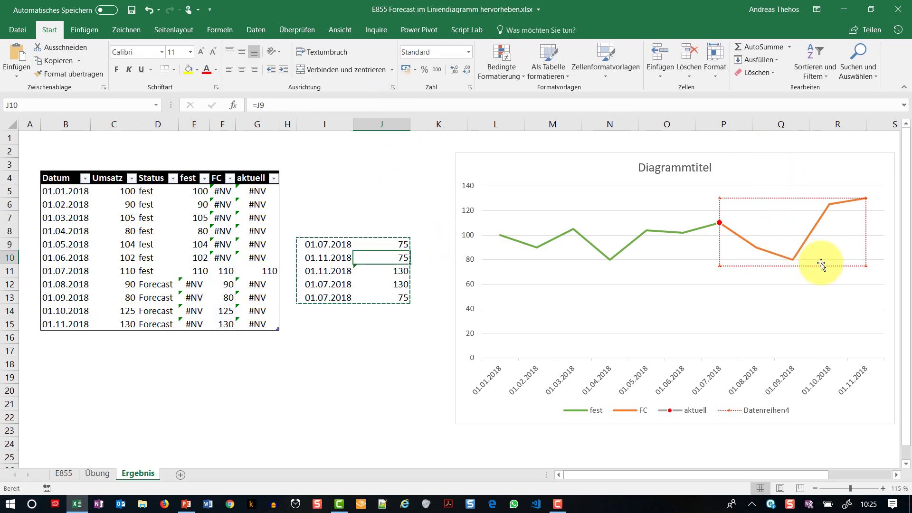
pyautogui.click(377, 267)
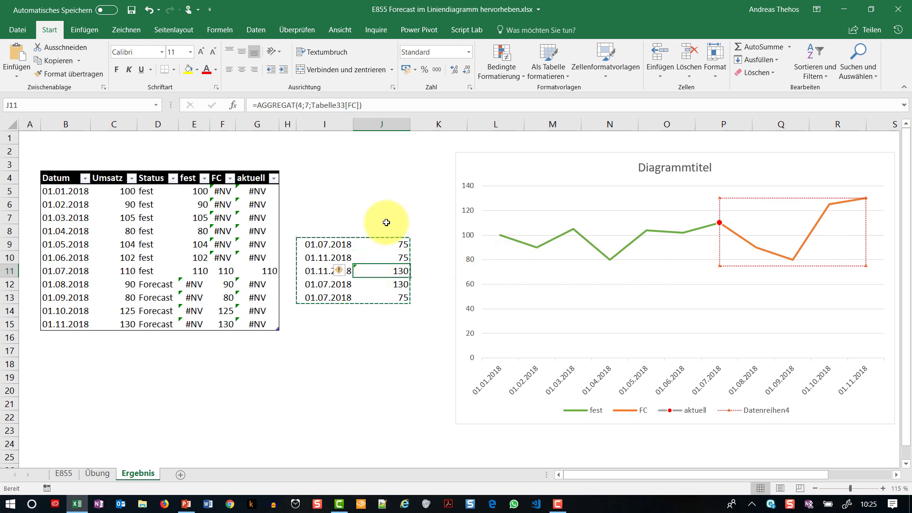
pyautogui.click(388, 105)
pyautogui.write('+5')
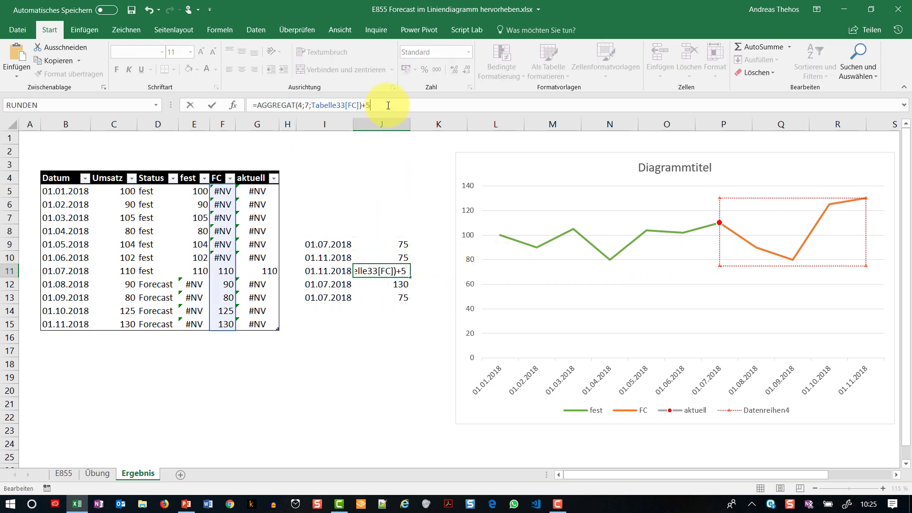
pyautogui.press('Return')
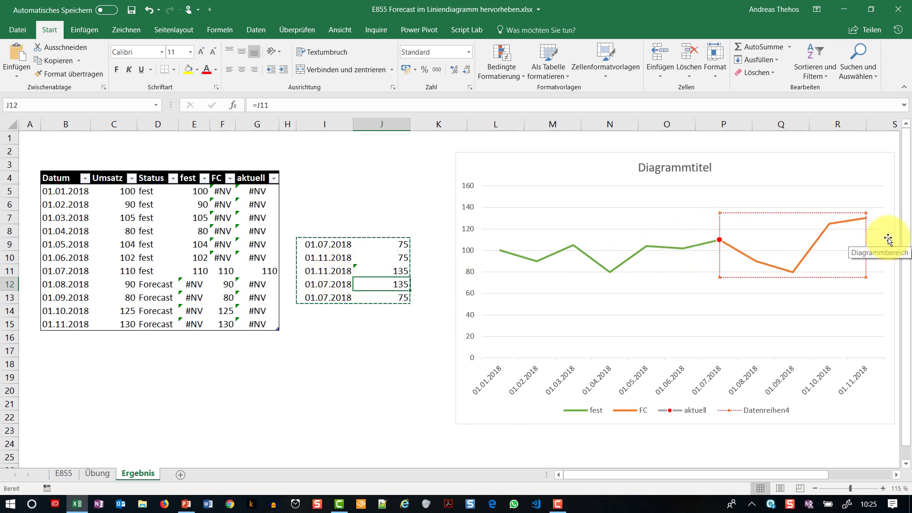
pyautogui.click(331, 247)
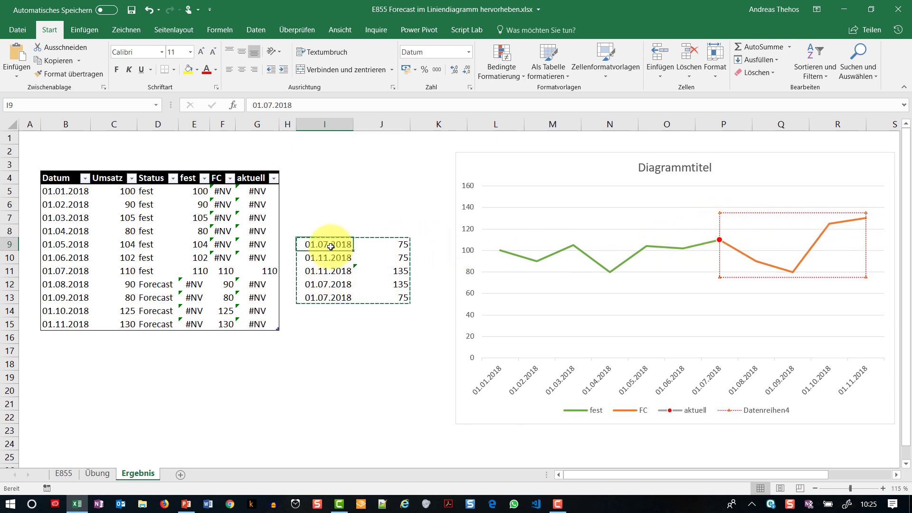
pyautogui.click(332, 260)
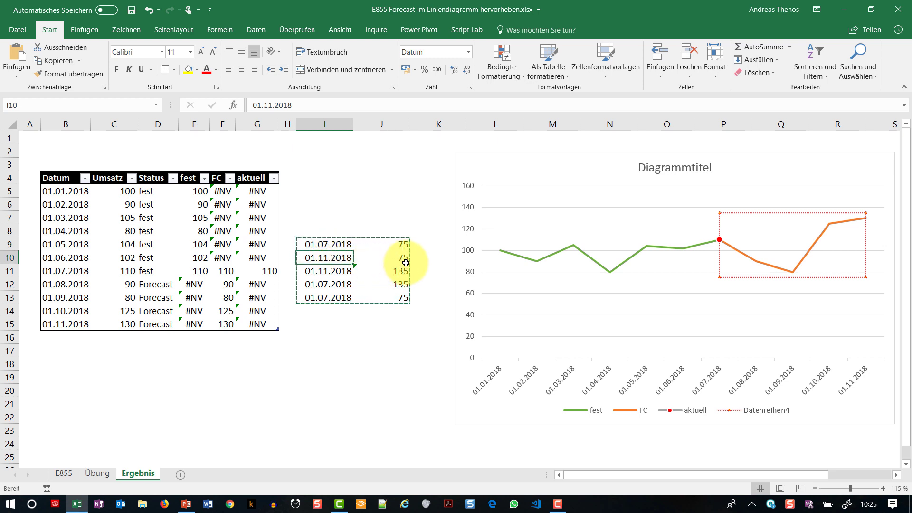
# Change Datenreihen4's chart type to Scatter with Straight Lines, without markers.
pyautogui.rightClick(720, 213)
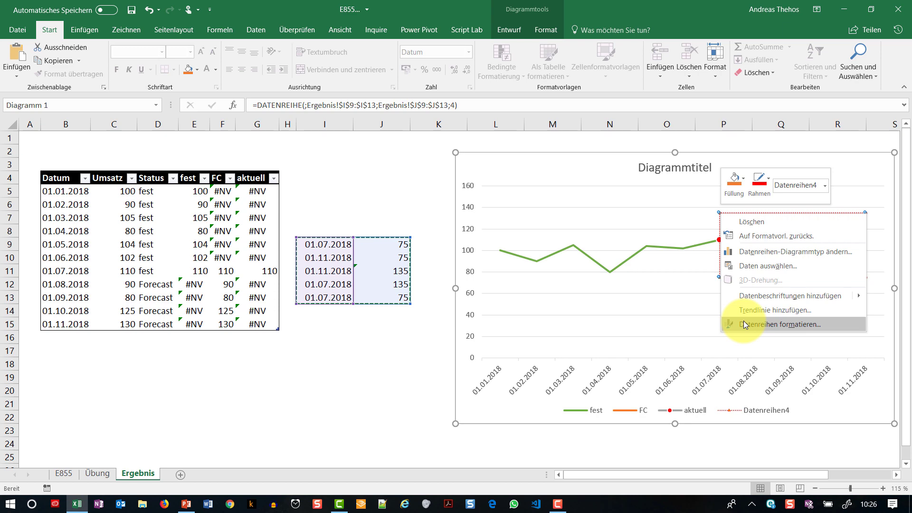
pyautogui.click(764, 252)
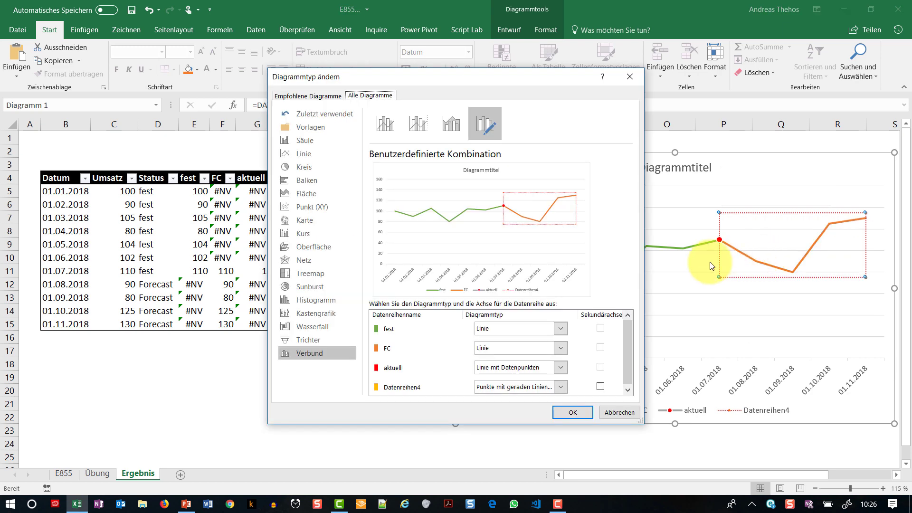
pyautogui.click(563, 387)
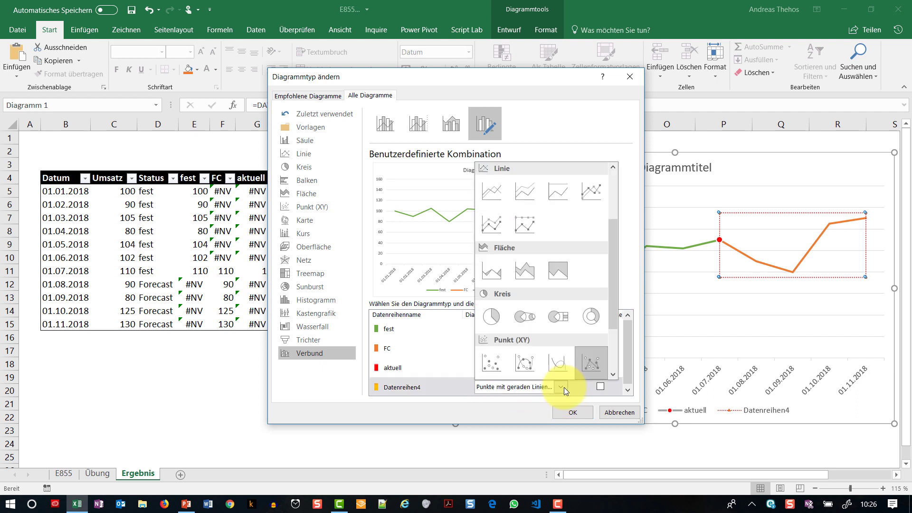
pyautogui.scroll(-2, 611, 370)
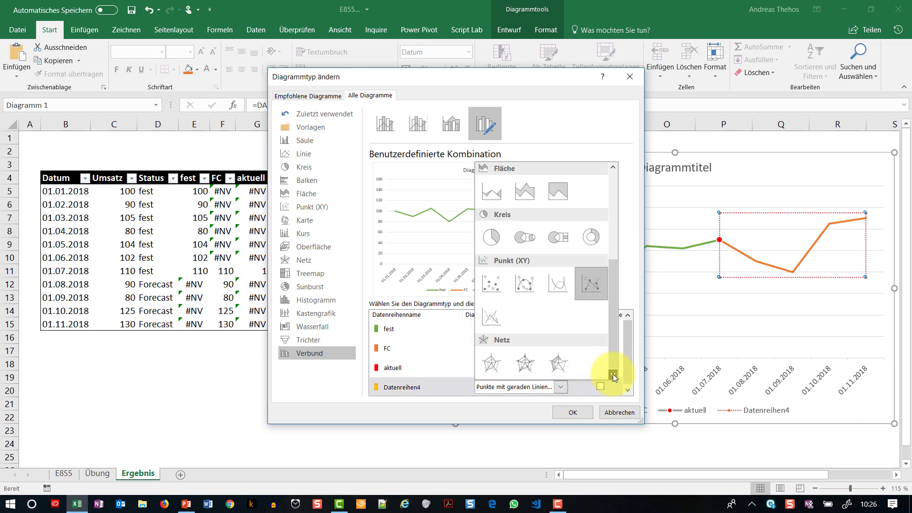
pyautogui.click(502, 318)
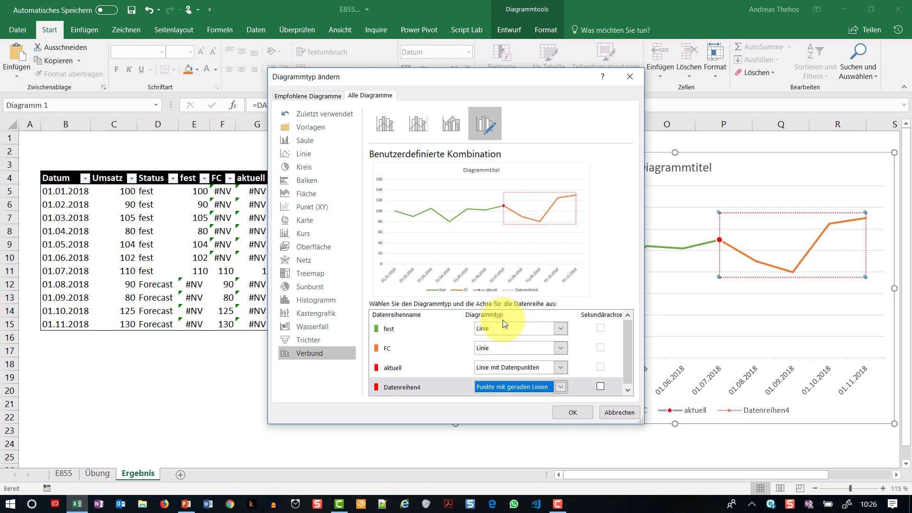
pyautogui.click(575, 415)
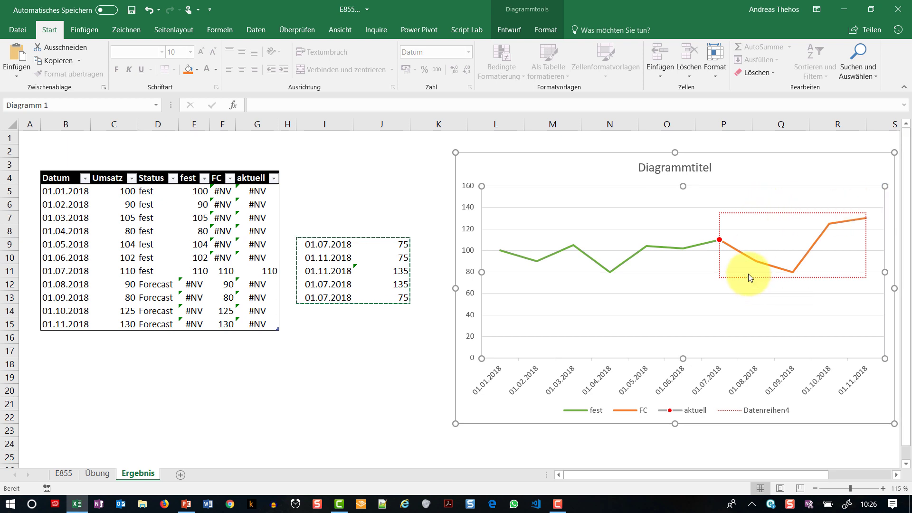
pyautogui.click(347, 257)
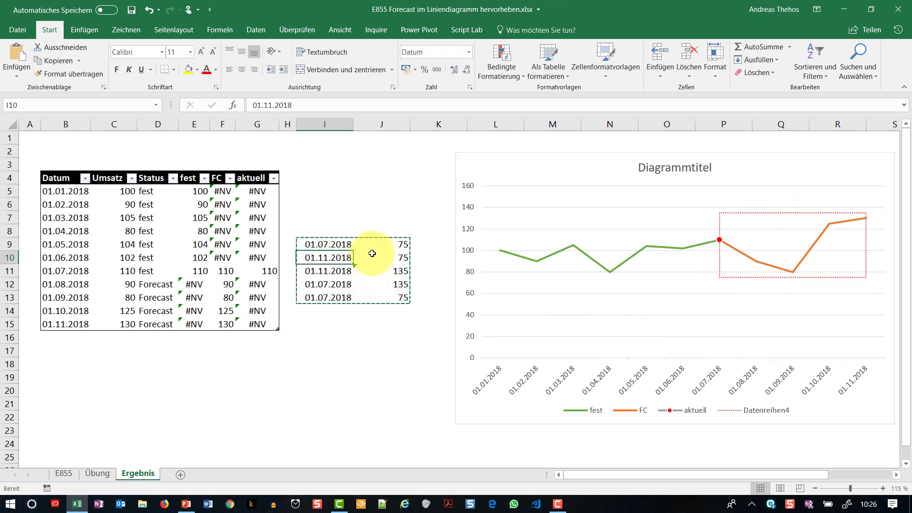
pyautogui.click(338, 245)
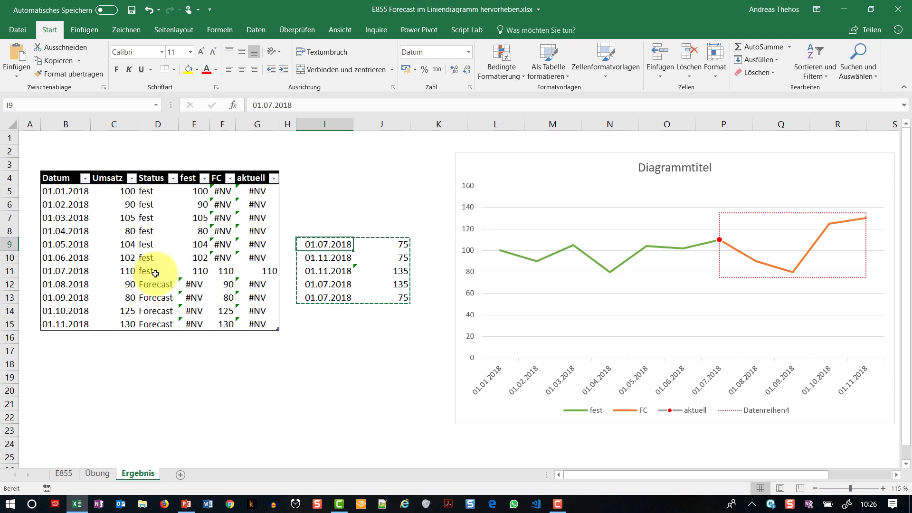
pyautogui.moveTo(150, 191); pyautogui.dragTo(149, 283)
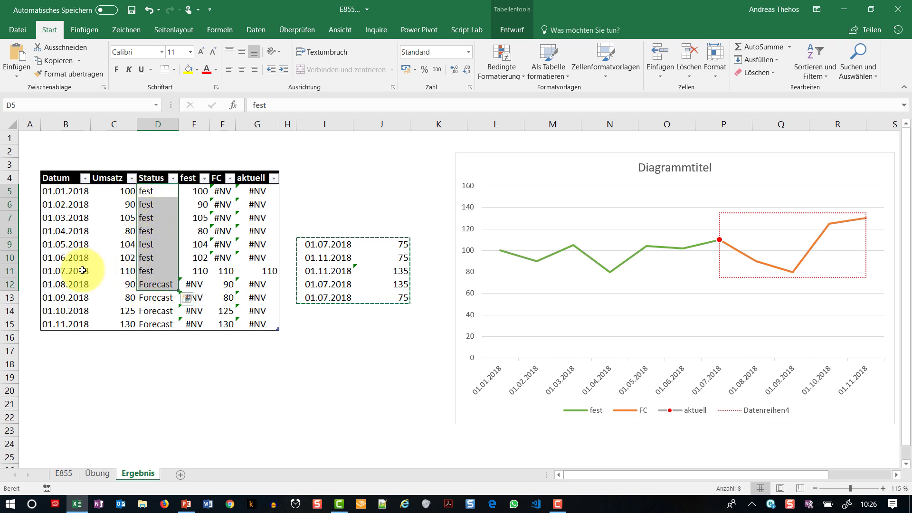
pyautogui.press('Escape')
pyautogui.click(304, 247)
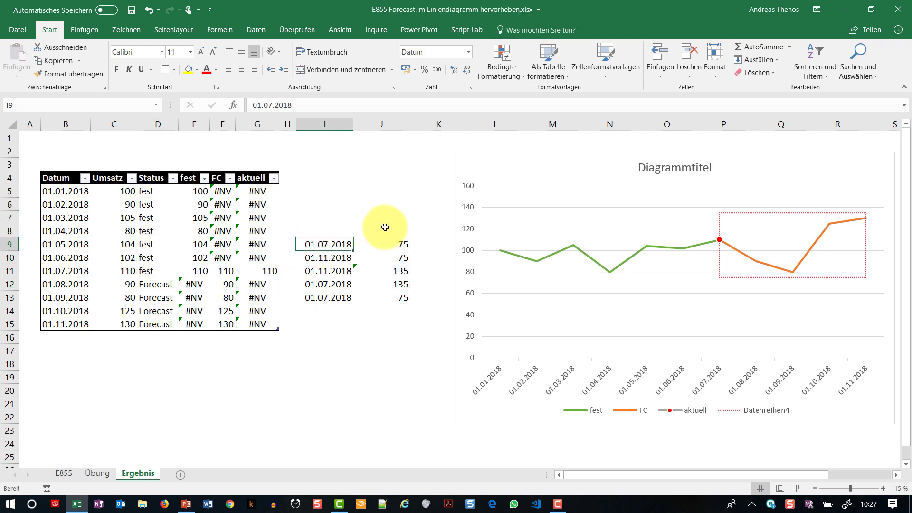
pyautogui.write('=')
pyautogui.press('Escape')
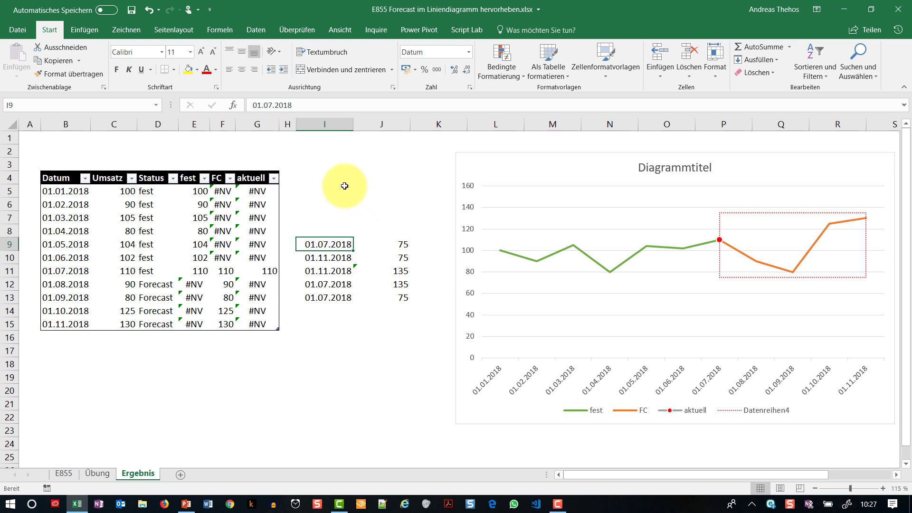
# Enter the label 'Forecast' in cell I4.
pyautogui.click(339, 181)
pyautogui.write('Foreca')
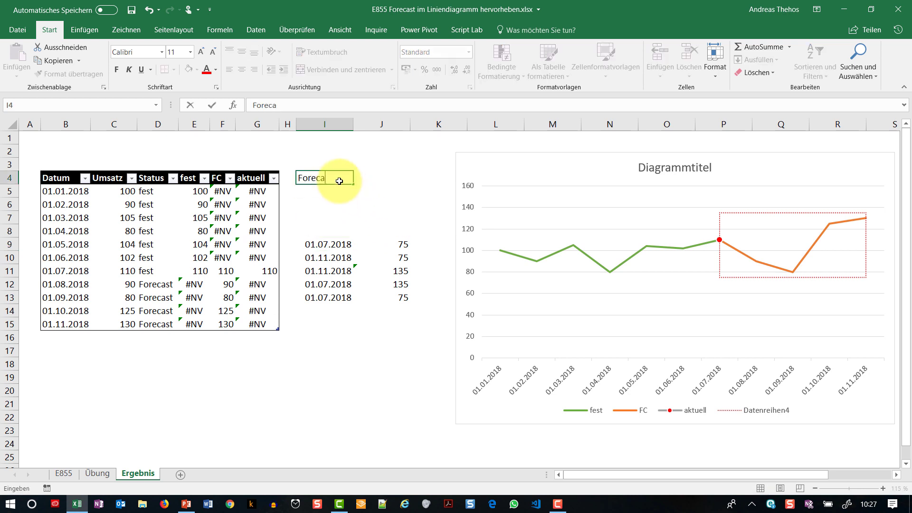
pyautogui.write('st')
pyautogui.press('Return')
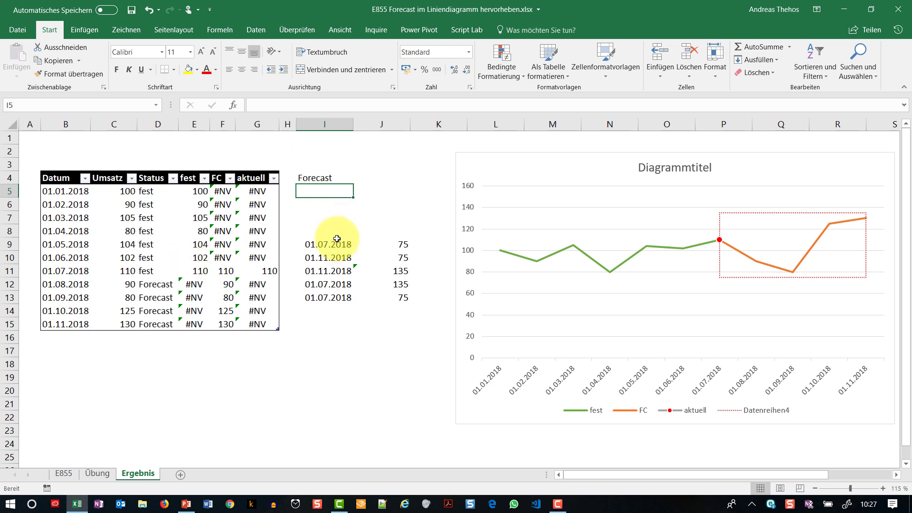
# Enter =VERGLEICH(I4;Tabelle33[Status];0)-1 in cell I9.
pyautogui.click(336, 240)
pyautogui.write('=verl')
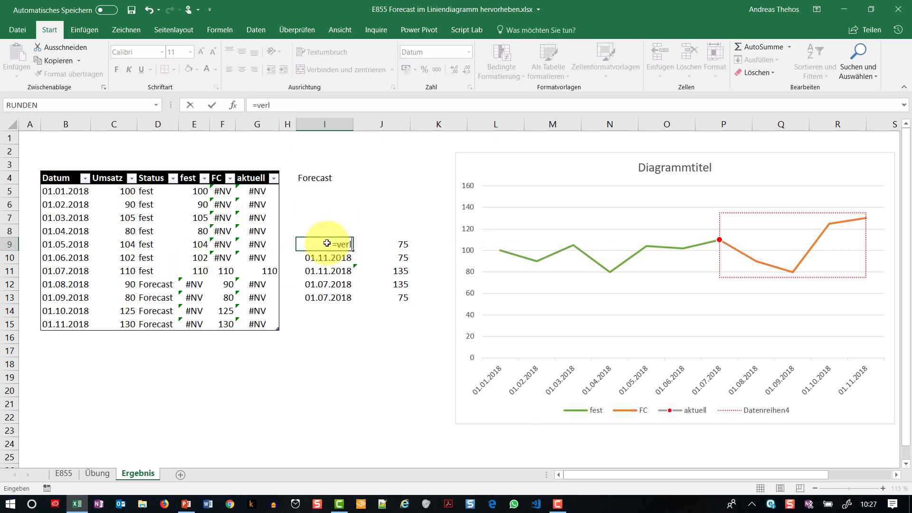
pyautogui.press('BackSpace')
pyautogui.write('gleich(')
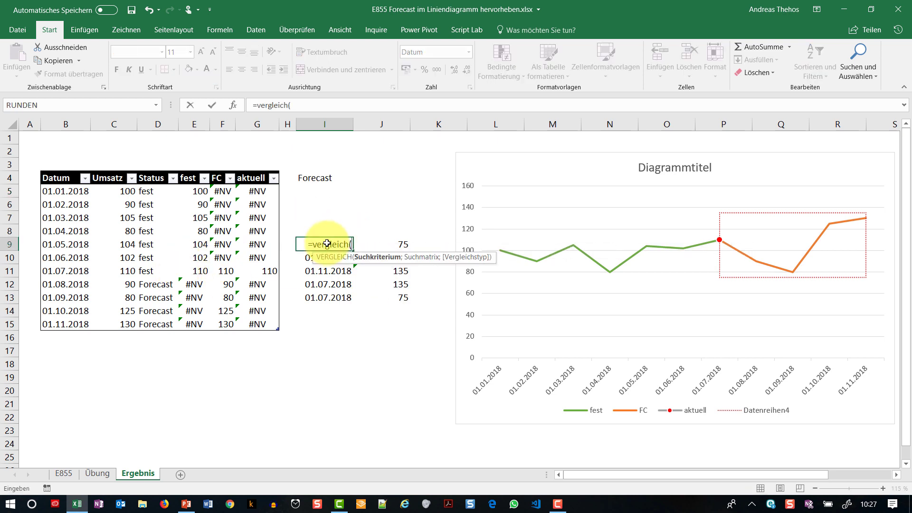
pyautogui.click(322, 172)
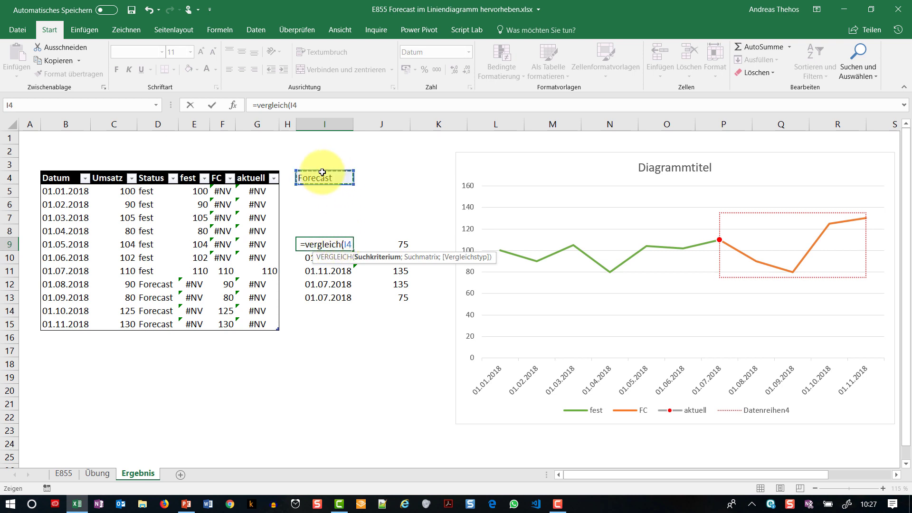
pyautogui.write(';')
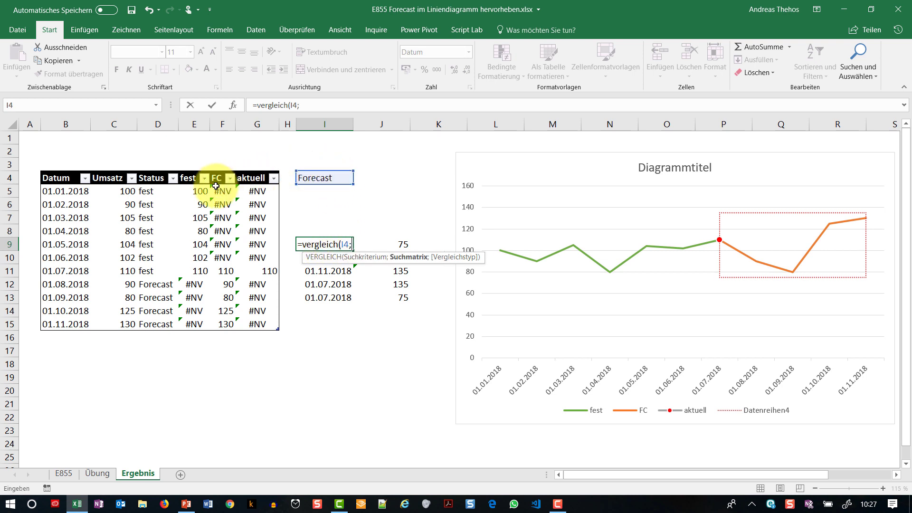
pyautogui.click(156, 170)
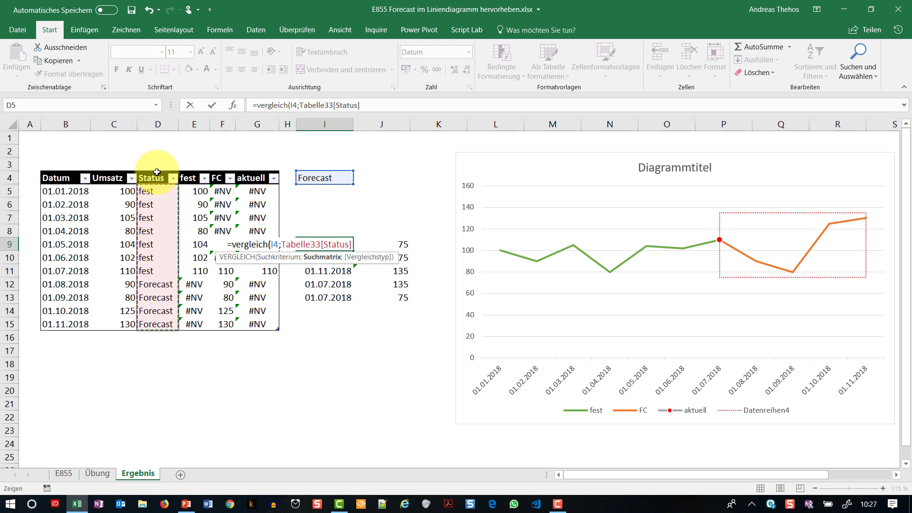
pyautogui.write(';')
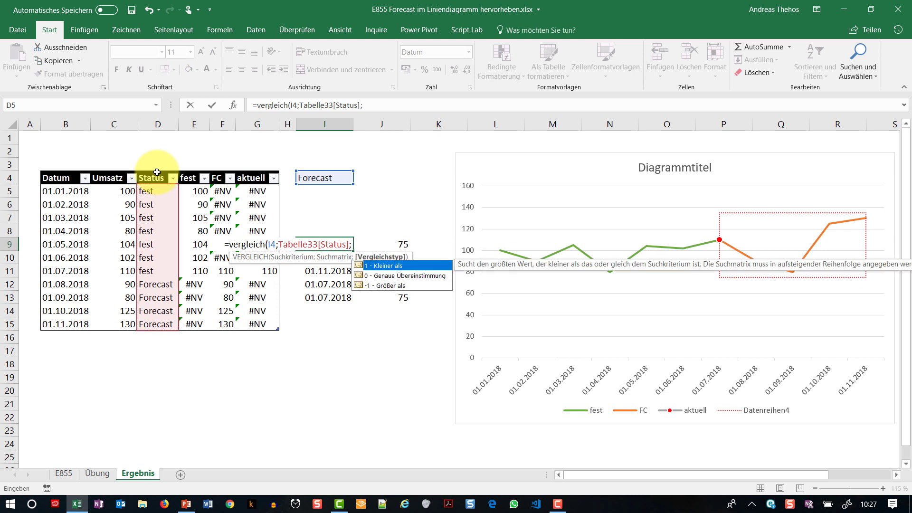
pyautogui.write('0)')
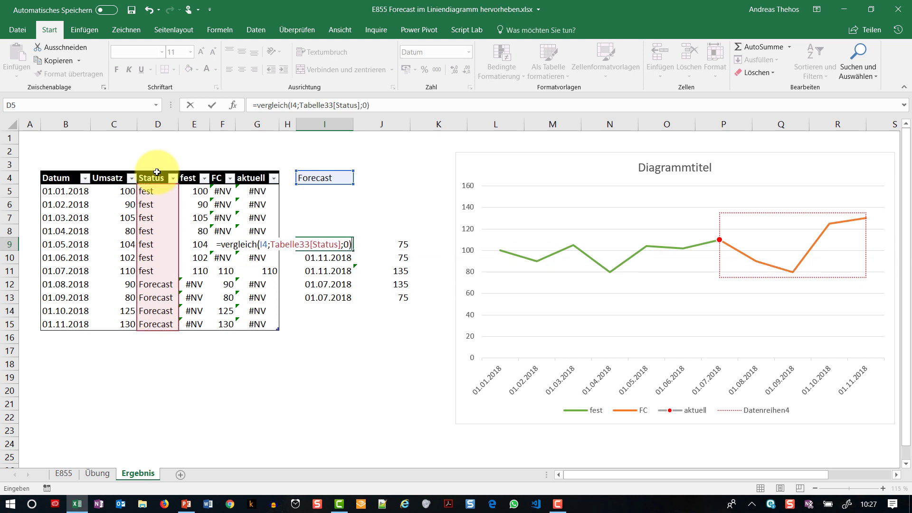
pyautogui.write('-1')
pyautogui.press('Return')
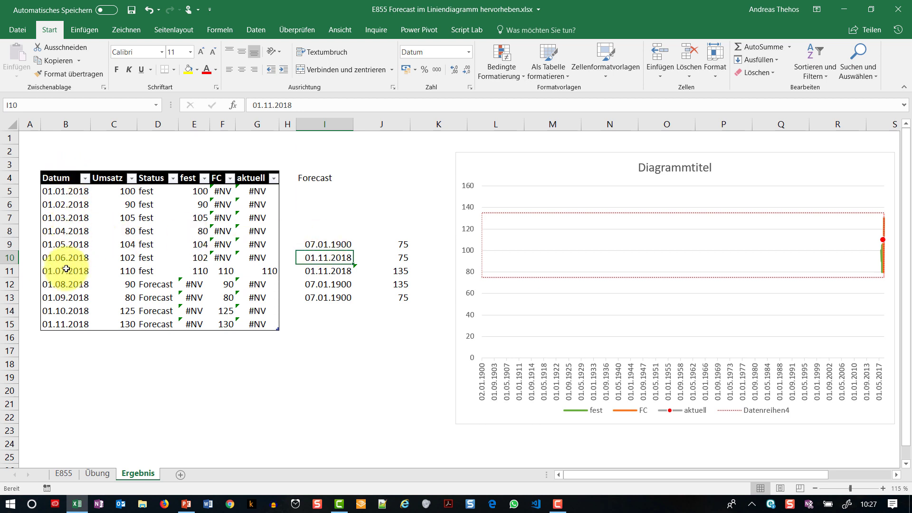
# Wrap I9's formula as =INDEX(Tabelle33[Datum];VERGLEICH(I4;Tabelle33[Status];0)-1;1), returning 01.07.2018.
pyautogui.click(324, 244)
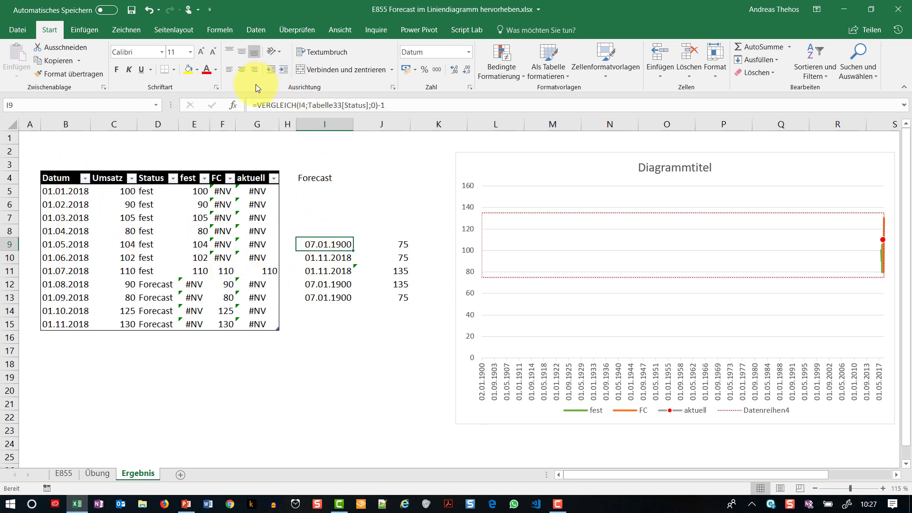
pyautogui.click(257, 106)
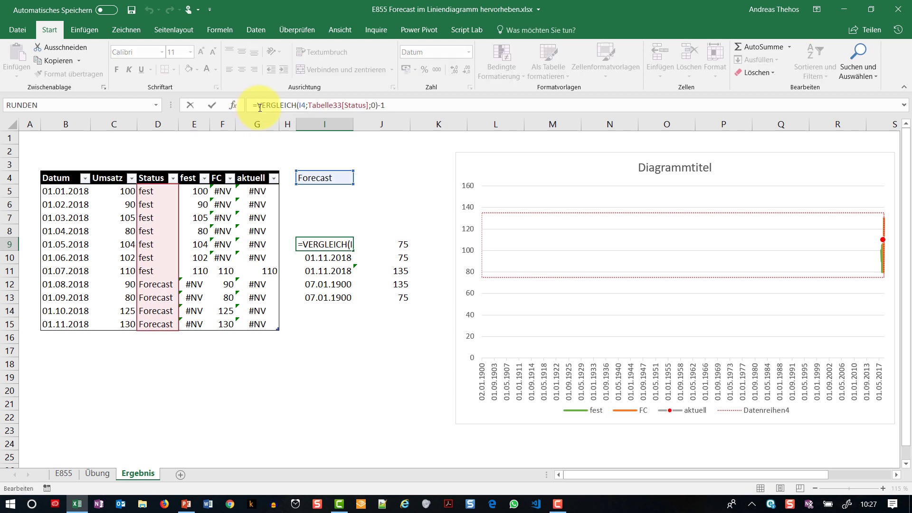
pyautogui.write('index(')
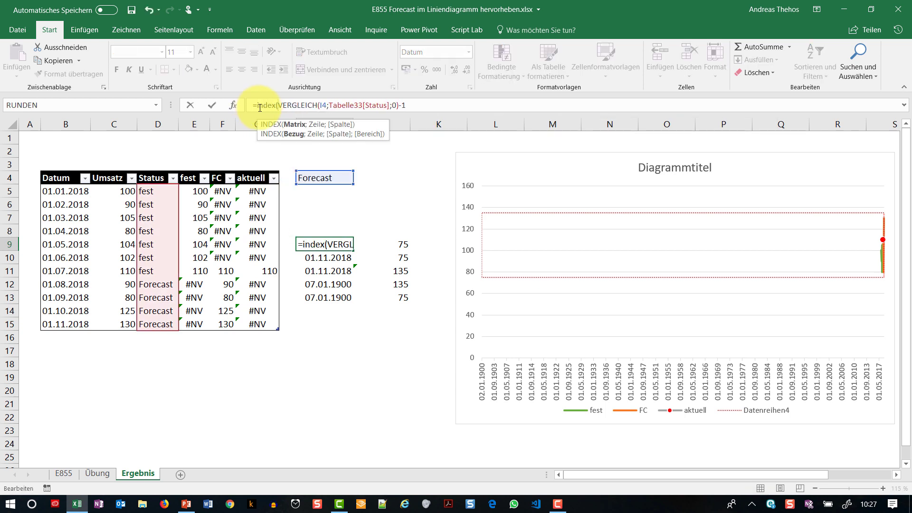
pyautogui.moveTo(71, 191); pyautogui.dragTo(71, 324)
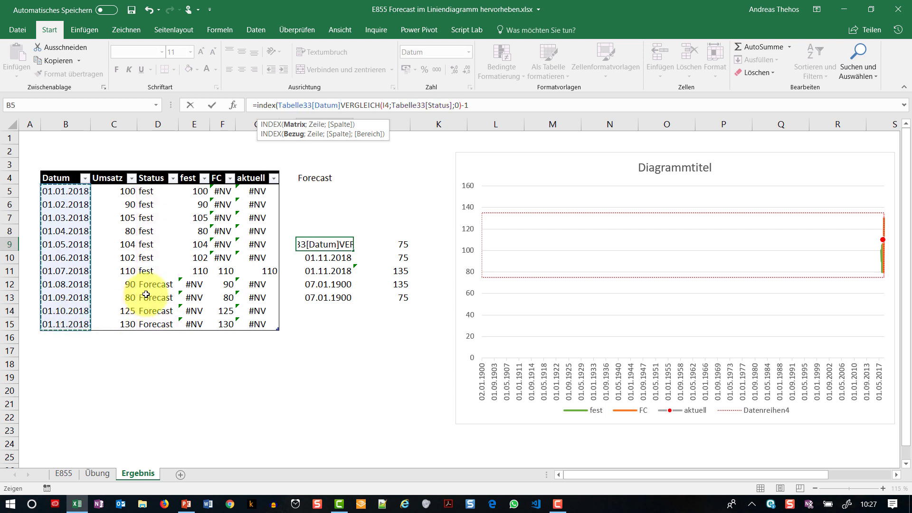
pyautogui.write(';0)-1')
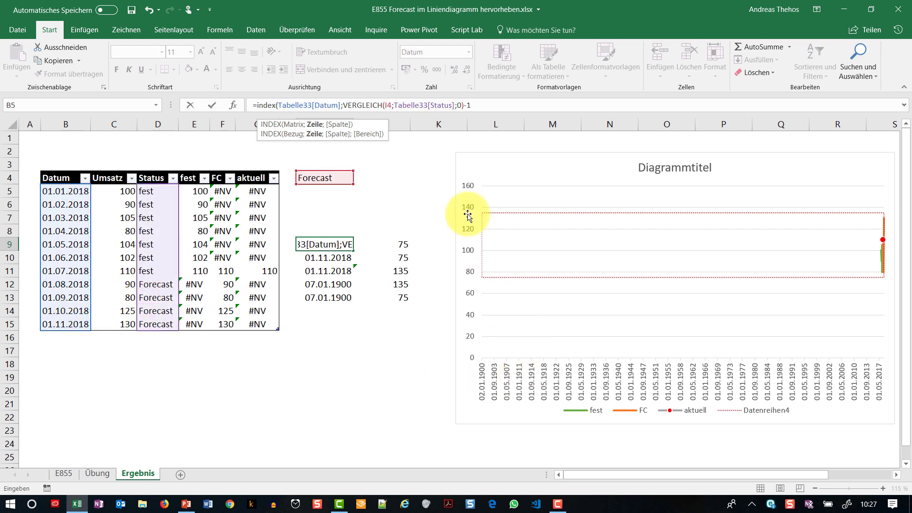
pyautogui.write(';1)')
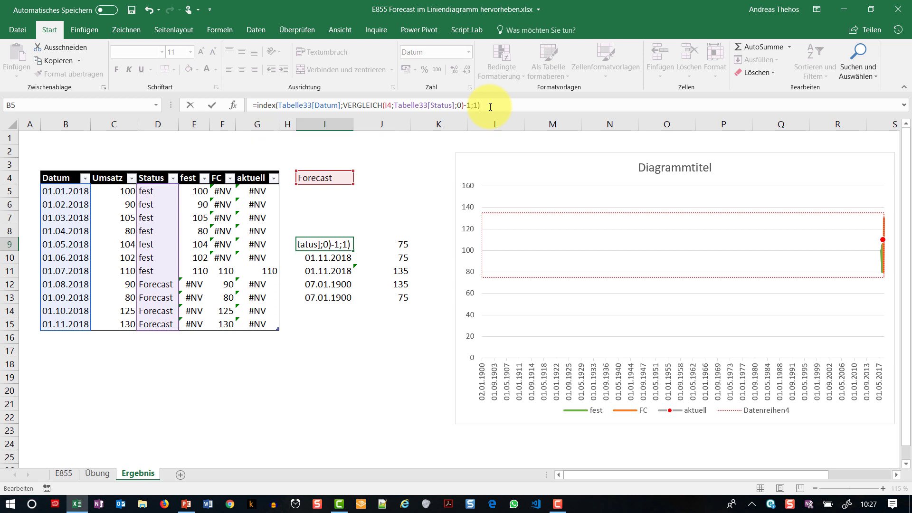
pyautogui.press('Return')
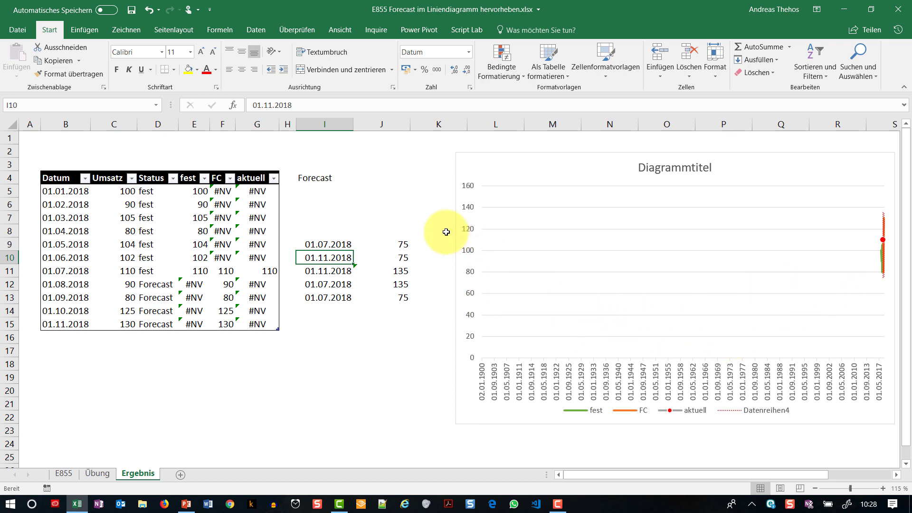
# Set the chart's horizontal axis type to Datumsachse so it spans 01.01.2018–01.11.2018.
pyautogui.click(97, 473)
pyautogui.click(137, 473)
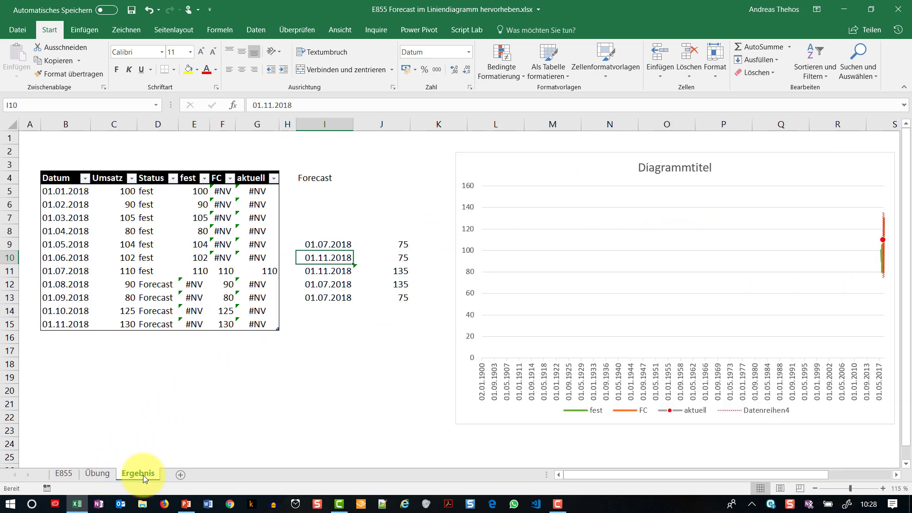
pyautogui.doubleClick(656, 373)
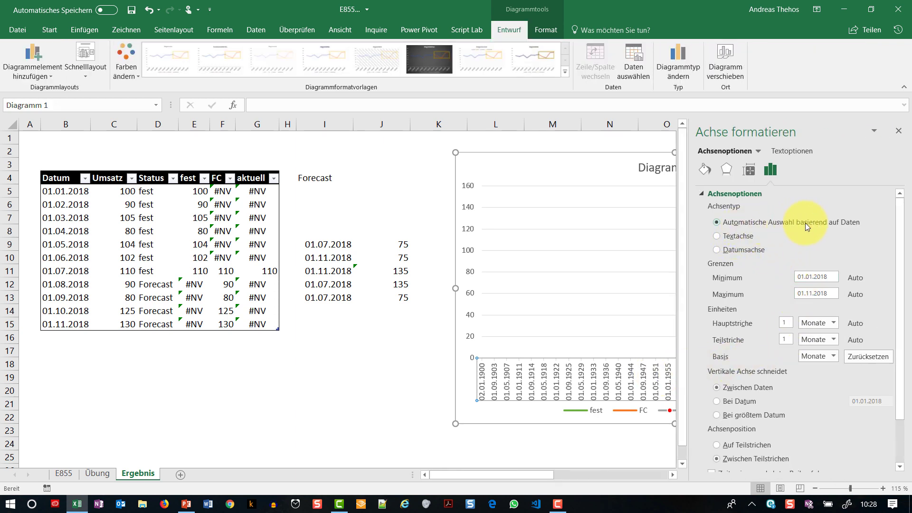
pyautogui.click(742, 250)
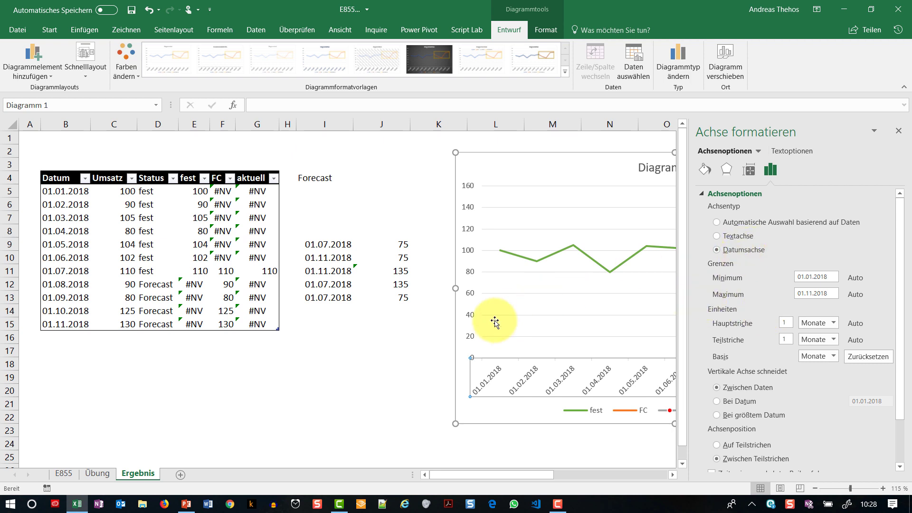
pyautogui.click(369, 323)
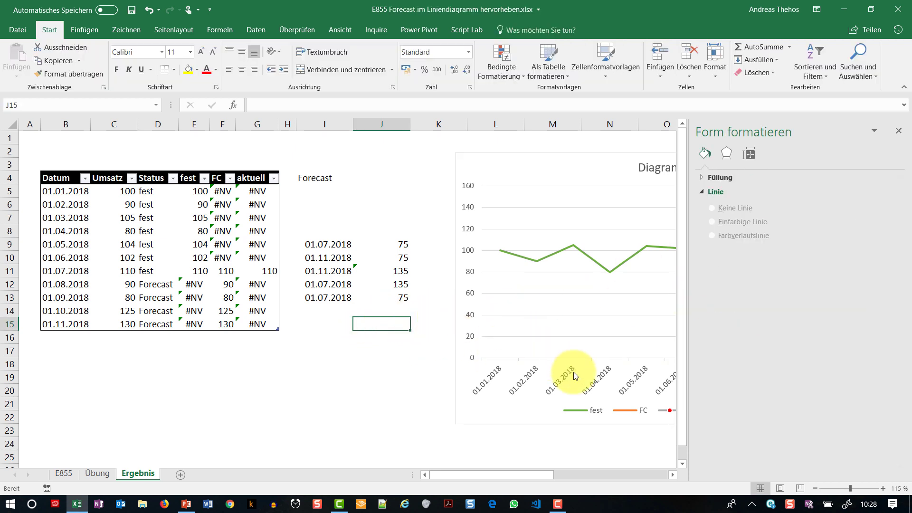
pyautogui.click(899, 131)
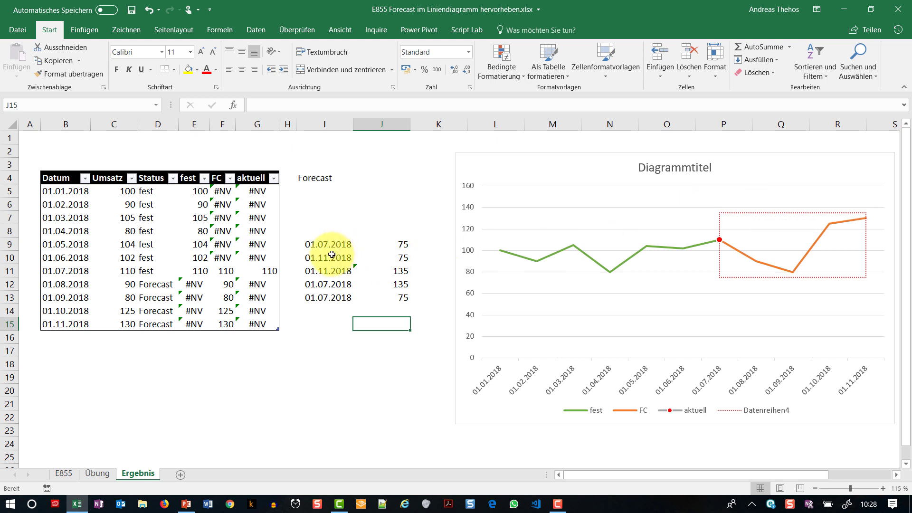
# Enter =ZÄHLENWENN(Tabelle33[Status];I4) in J4, counting 4 Forecast entries.
pyautogui.click(387, 178)
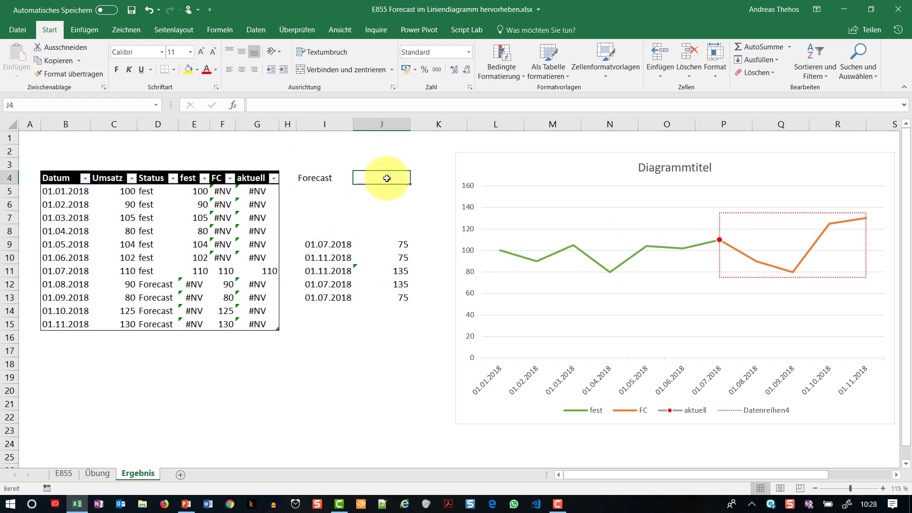
pyautogui.write('=')
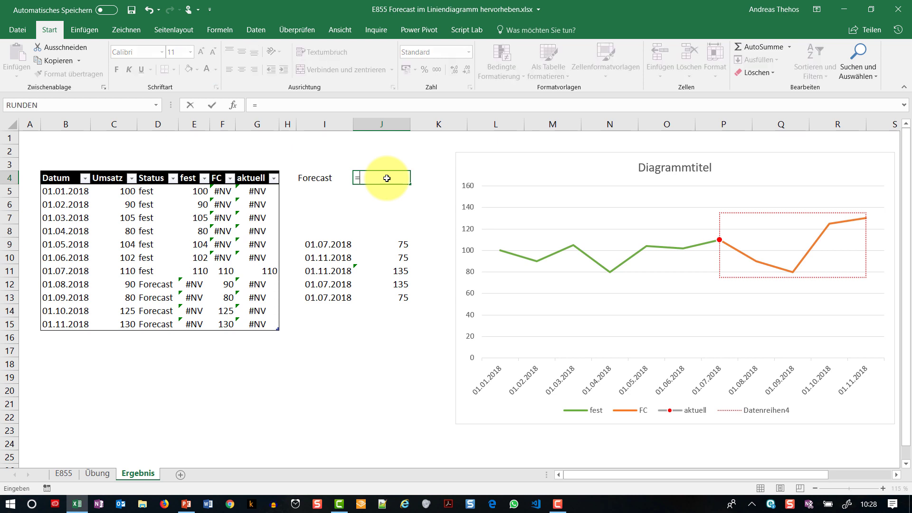
pyautogui.write('zä')
pyautogui.press('Tab')
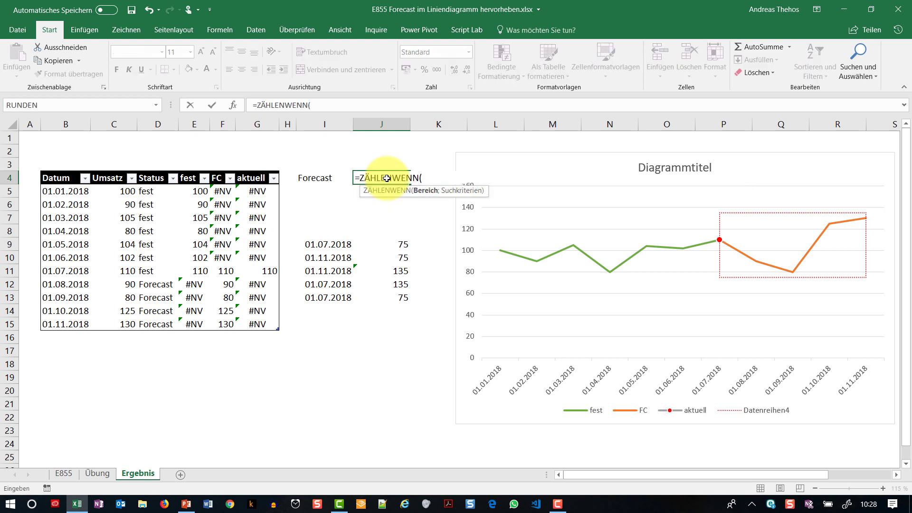
pyautogui.click(157, 174)
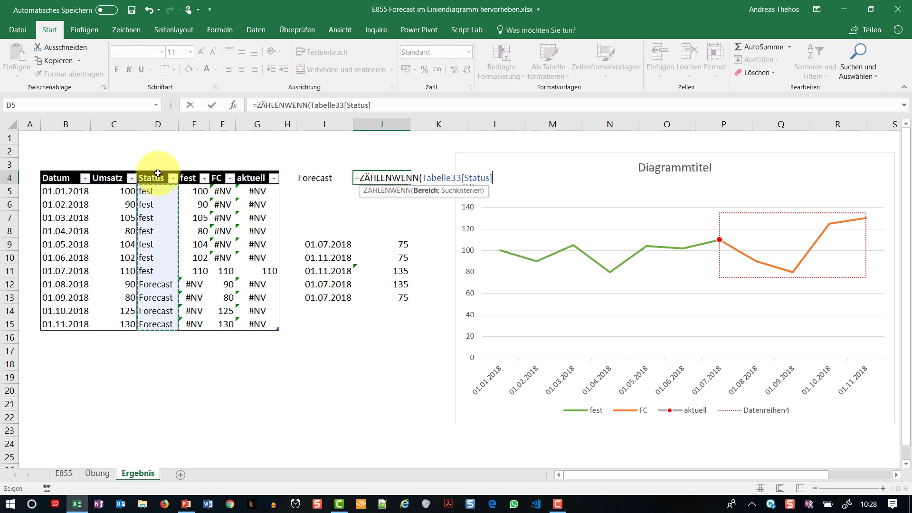
pyautogui.write(';')
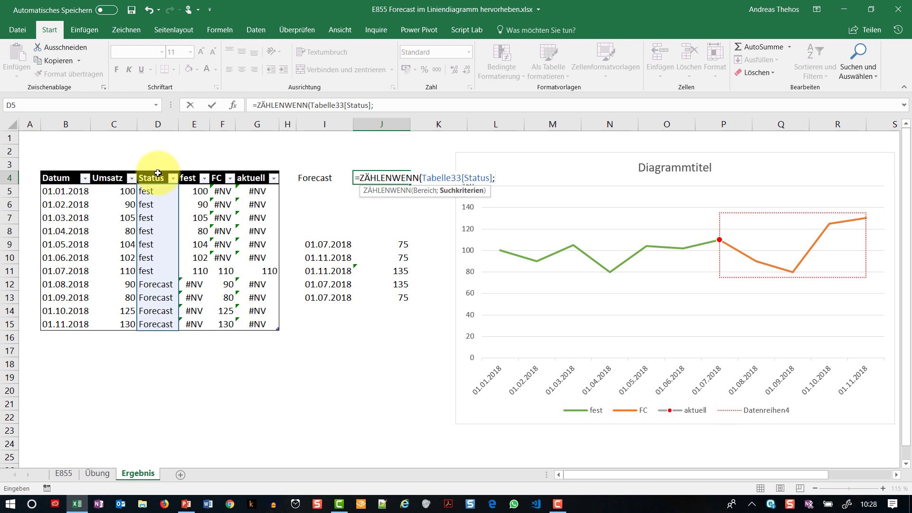
pyautogui.click(329, 180)
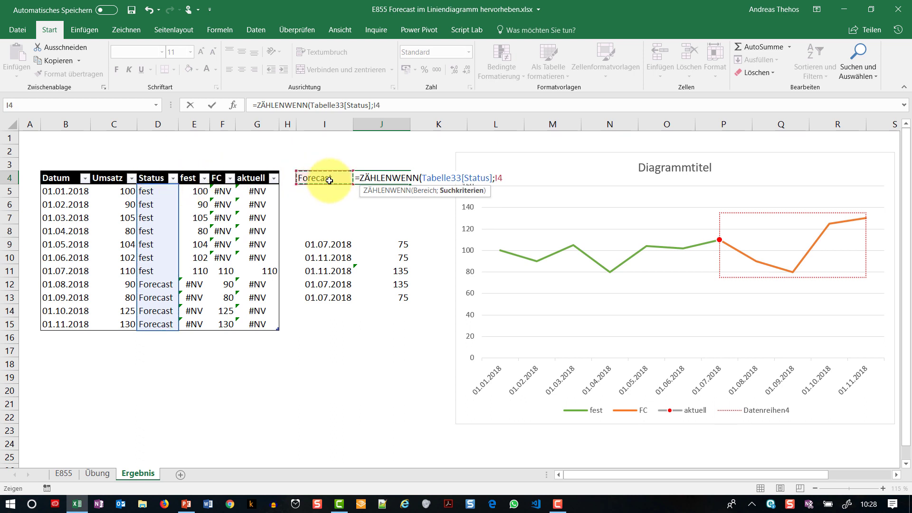
pyautogui.press('Return')
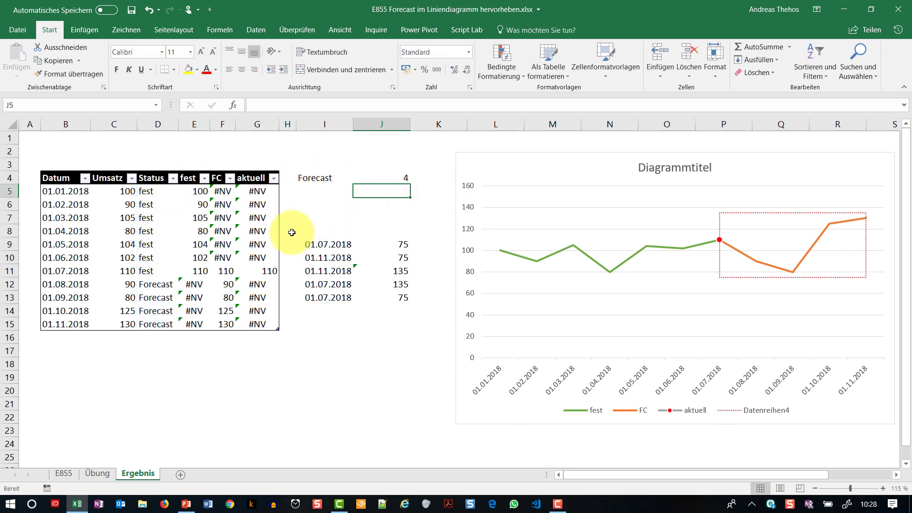
pyautogui.click(147, 284)
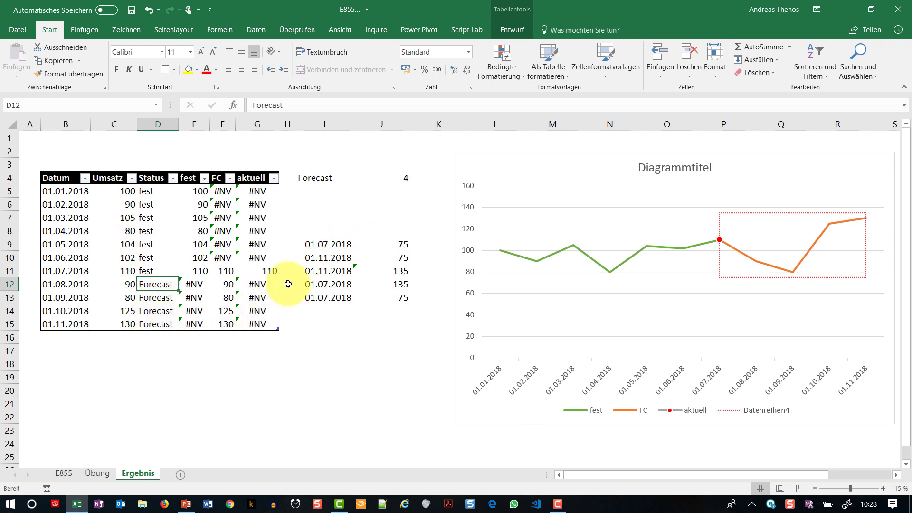
# Enter =VERGLEICH(I4;Tabelle33[Status];0)+J4-1 in cell I10.
pyautogui.click(317, 260)
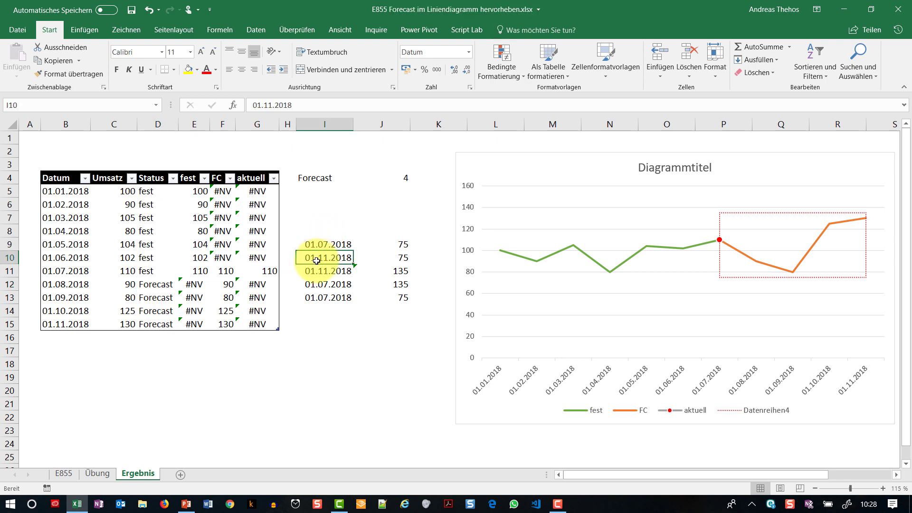
pyautogui.write('=ver')
pyautogui.write('gle')
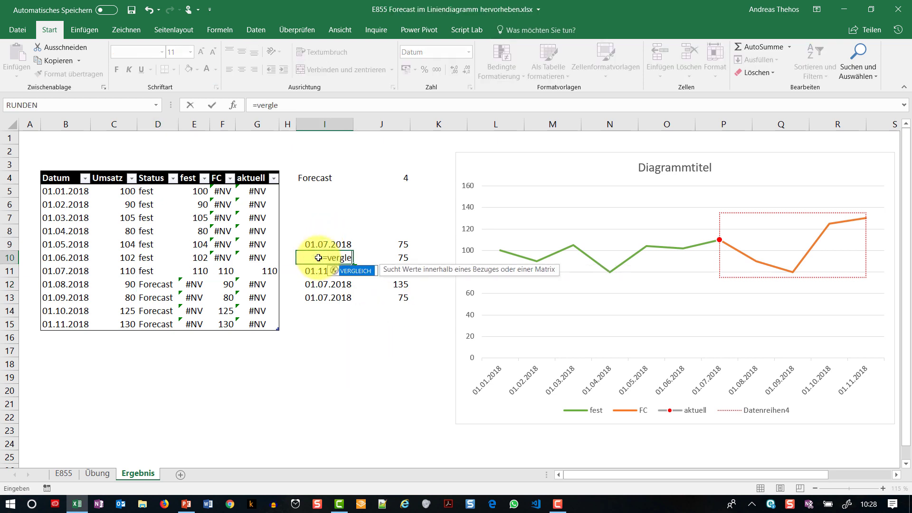
pyautogui.write('ich(')
pyautogui.click(339, 178)
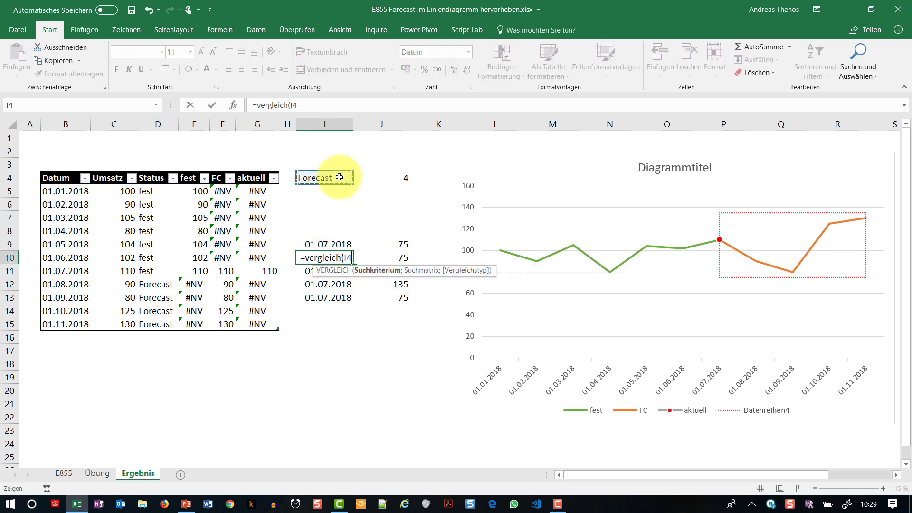
pyautogui.write(';')
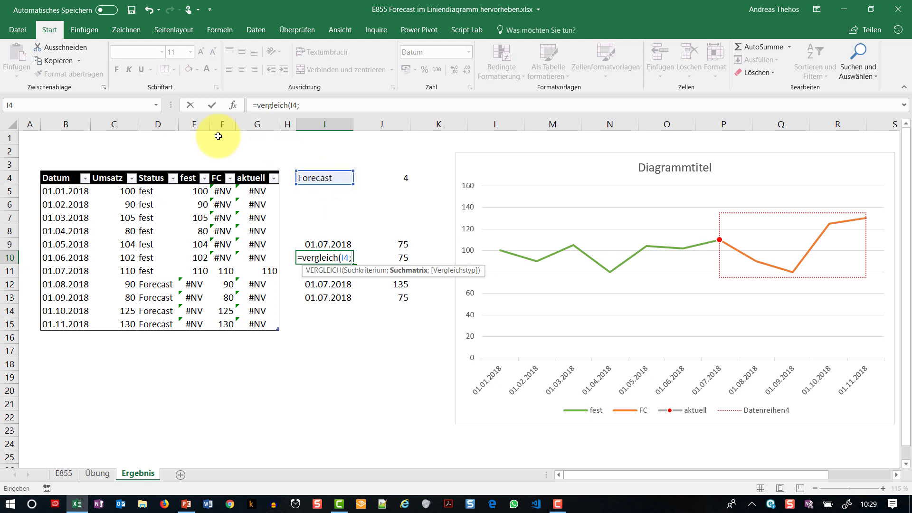
pyautogui.click(159, 171)
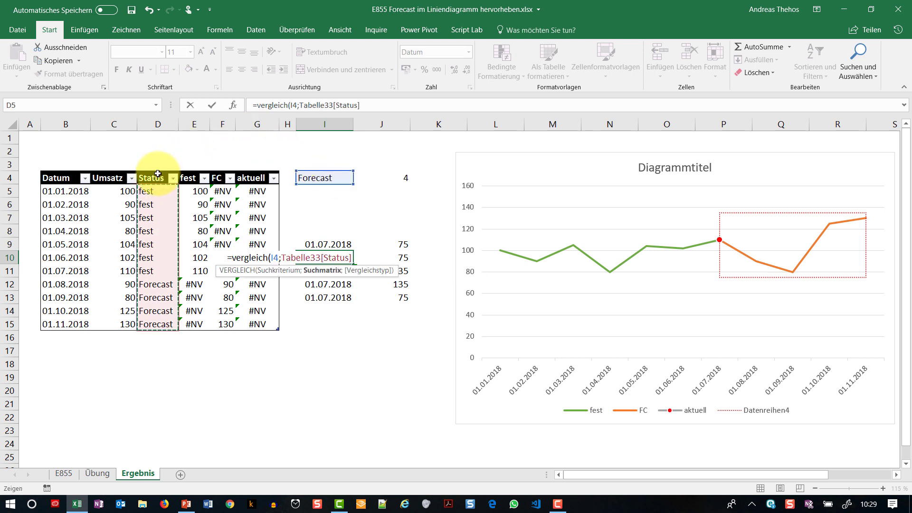
pyautogui.write(';0)')
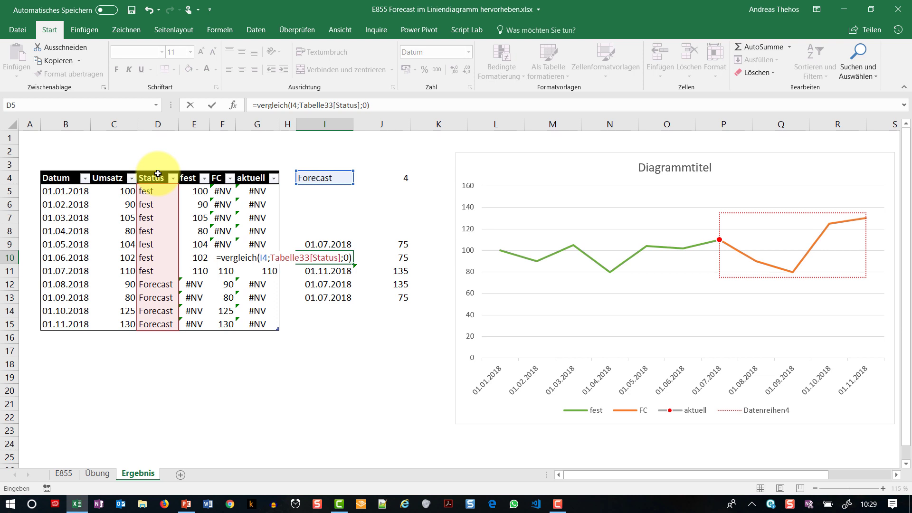
pyautogui.write('+')
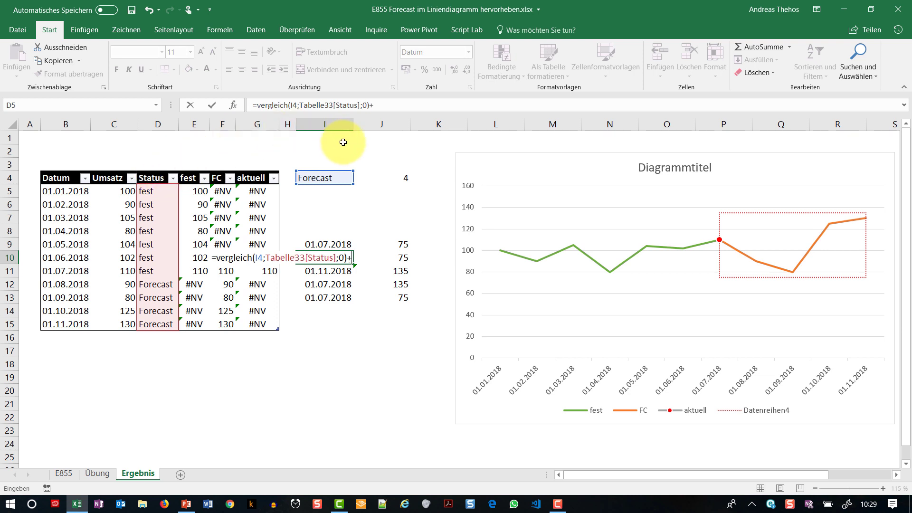
pyautogui.click(391, 180)
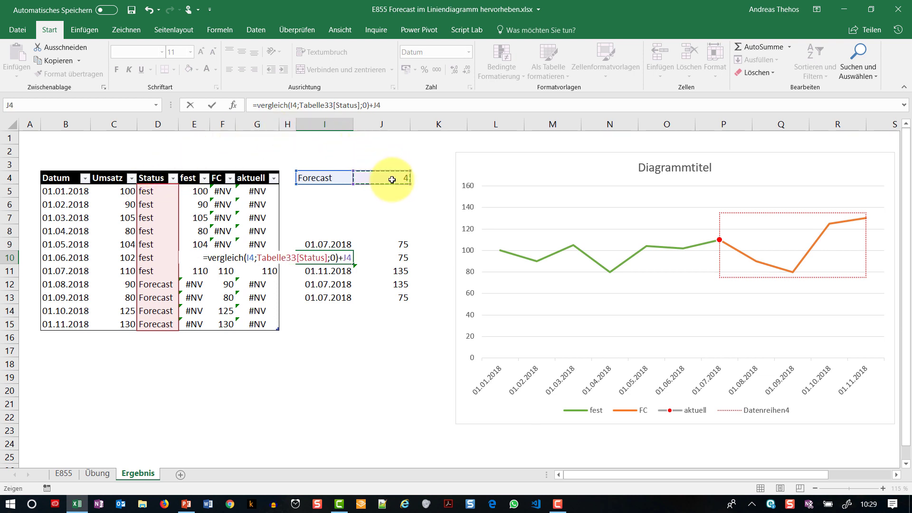
pyautogui.write('-1')
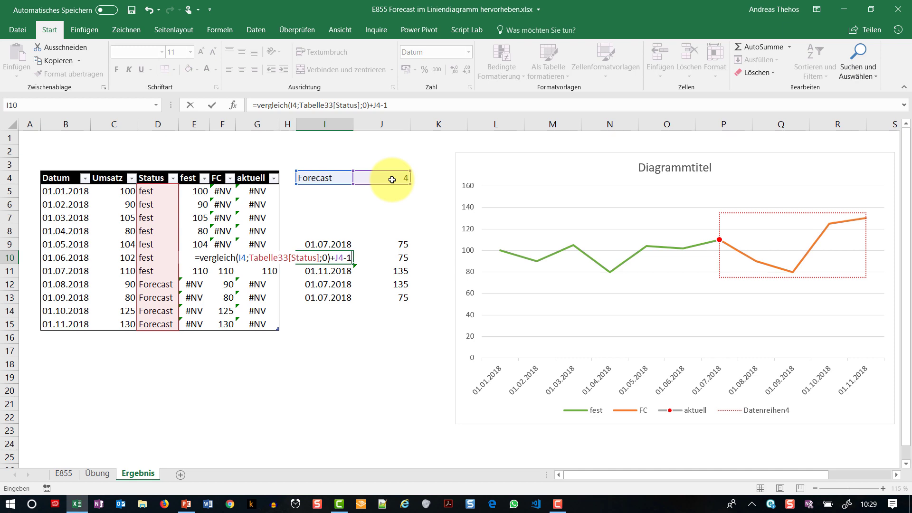
pyautogui.press('Return')
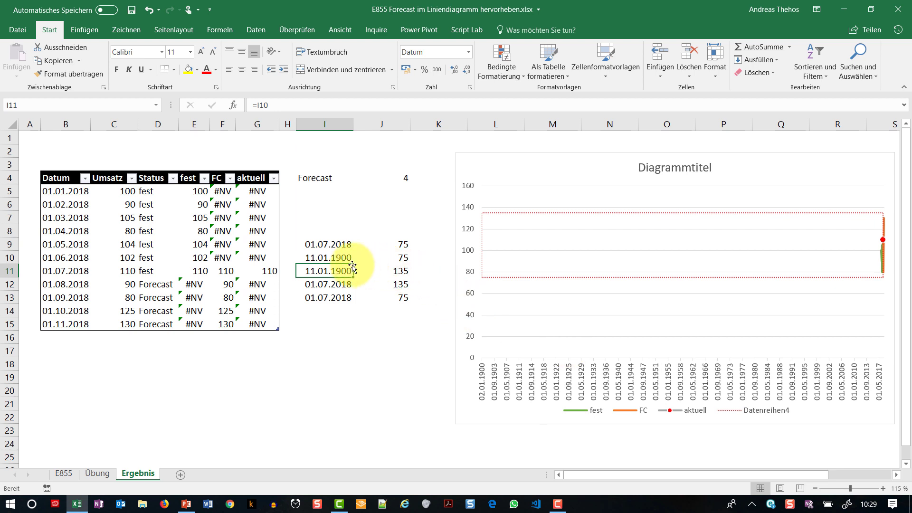
# Wrap I10's formula in INDEX over Tabelle33[Datum] with column 1, returning 01.11.2018.
pyautogui.click(340, 258)
pyautogui.click(257, 105)
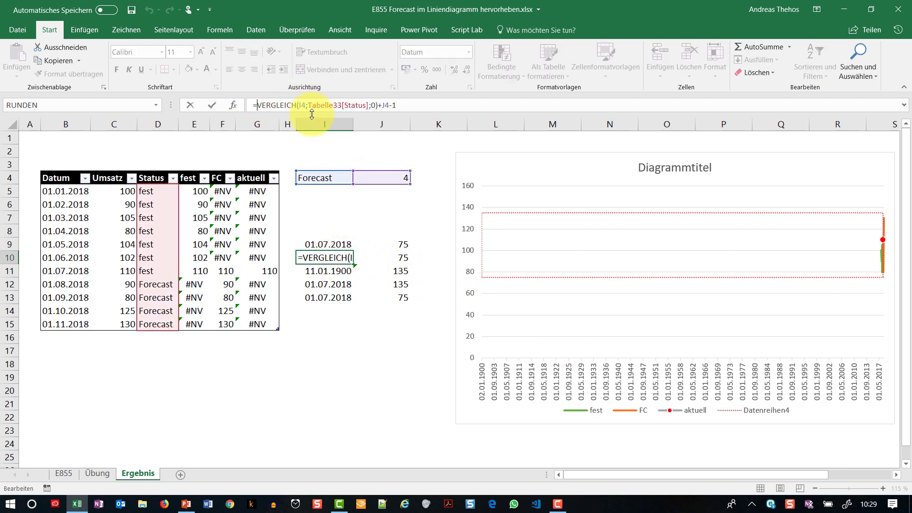
pyautogui.write('index(')
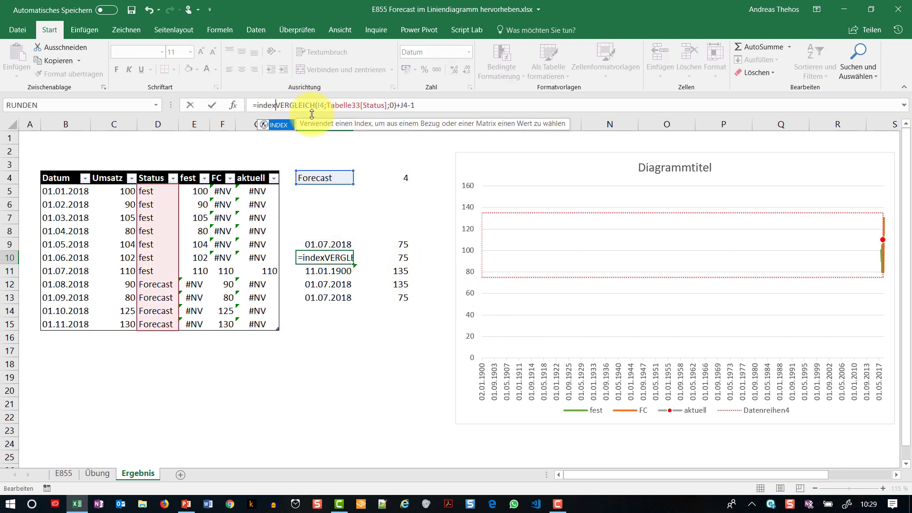
pyautogui.click(71, 172)
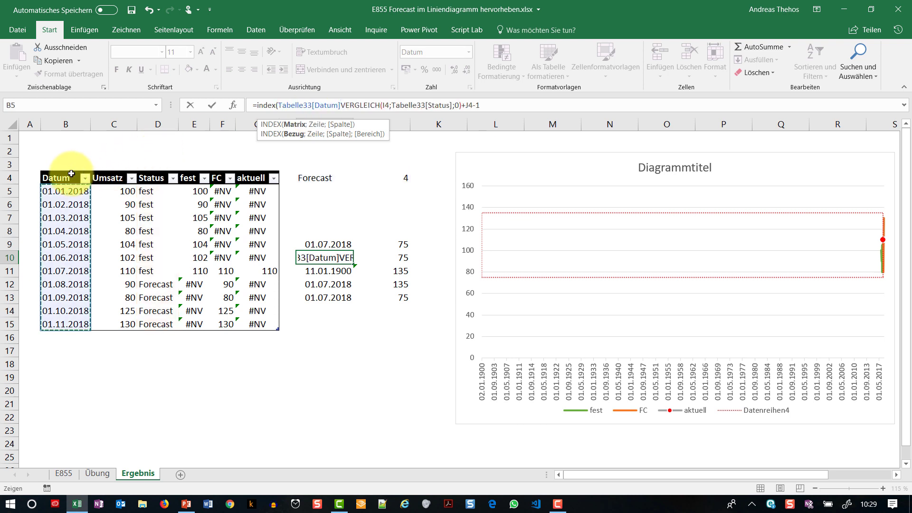
pyautogui.write(';')
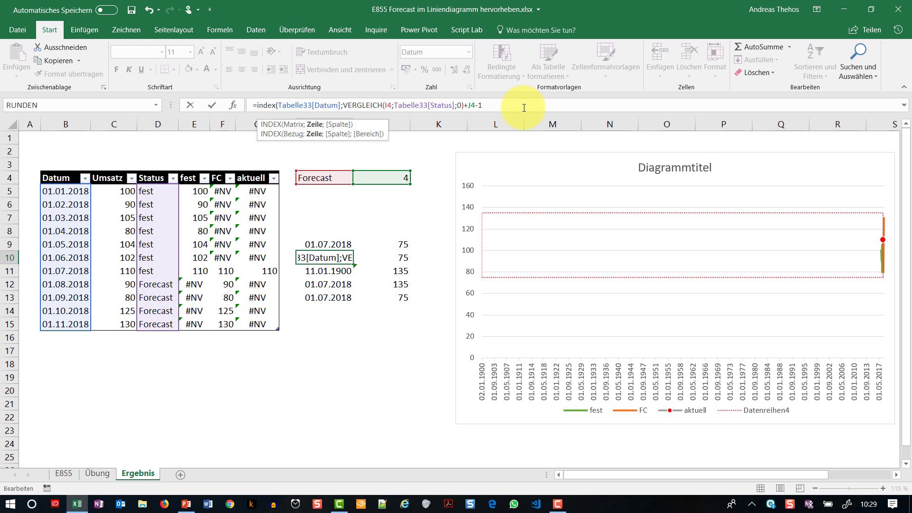
pyautogui.write(';1)')
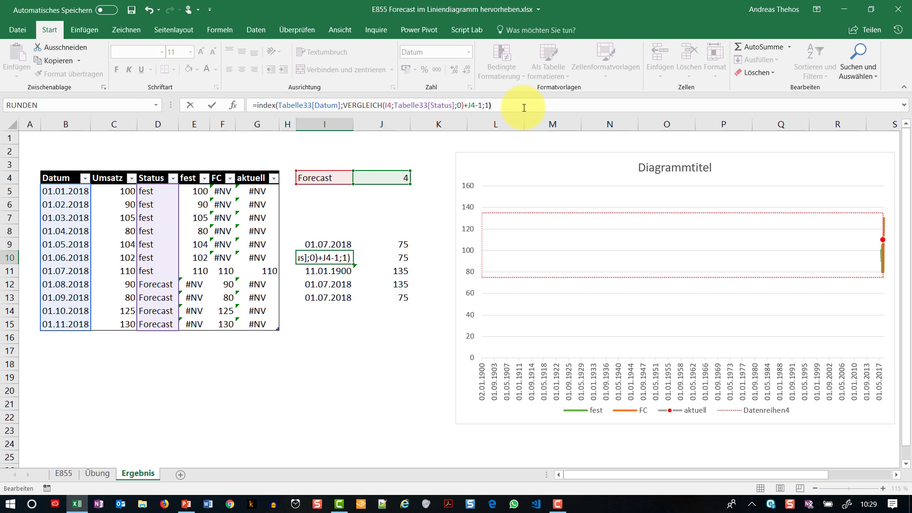
pyautogui.press('Return')
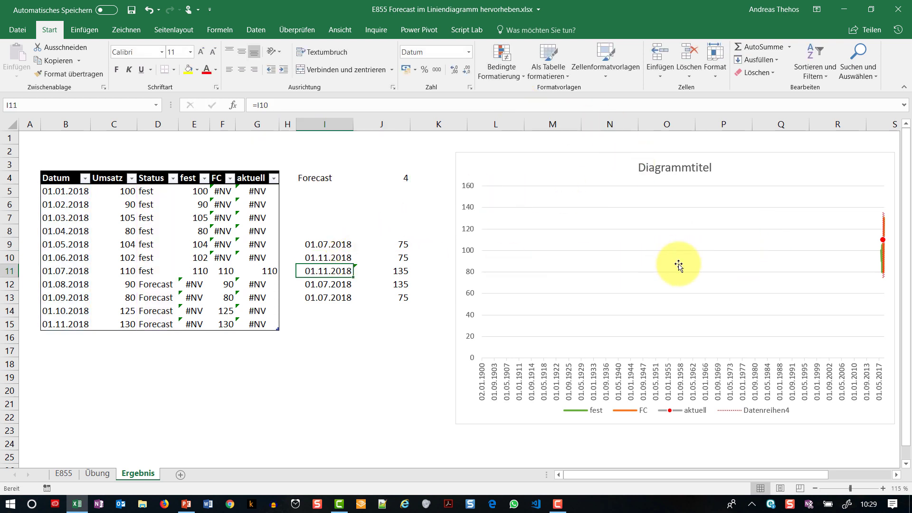
# Toggle the horizontal axis type from text back to date so it shows 01.01.2018–01.11.2018.
pyautogui.rightClick(583, 375)
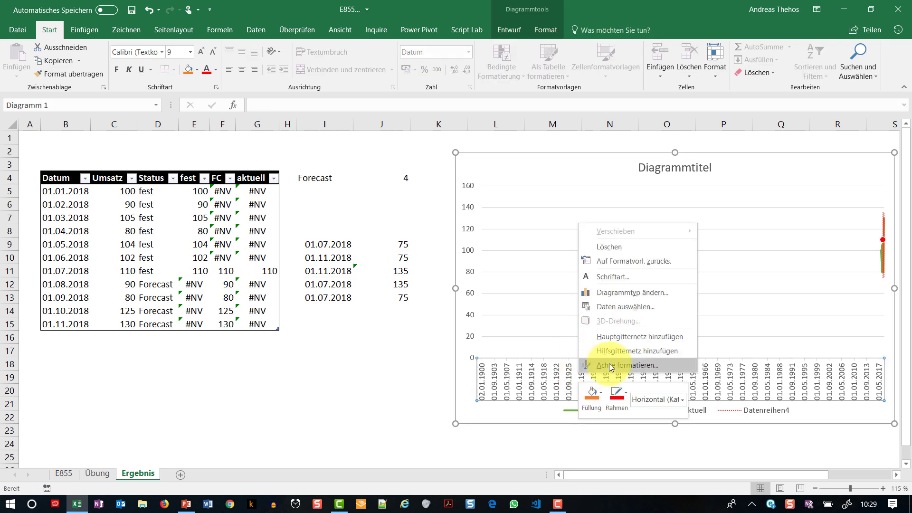
pyautogui.click(608, 363)
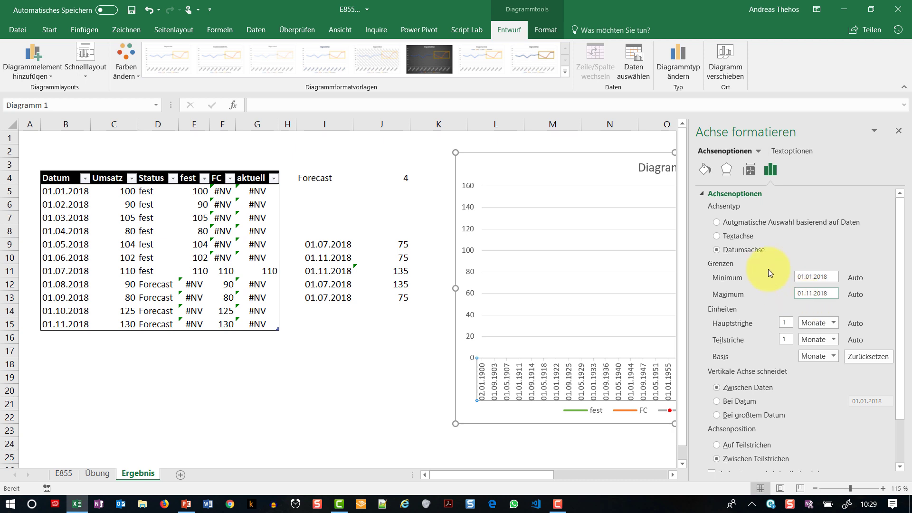
pyautogui.click(736, 238)
pyautogui.click(734, 250)
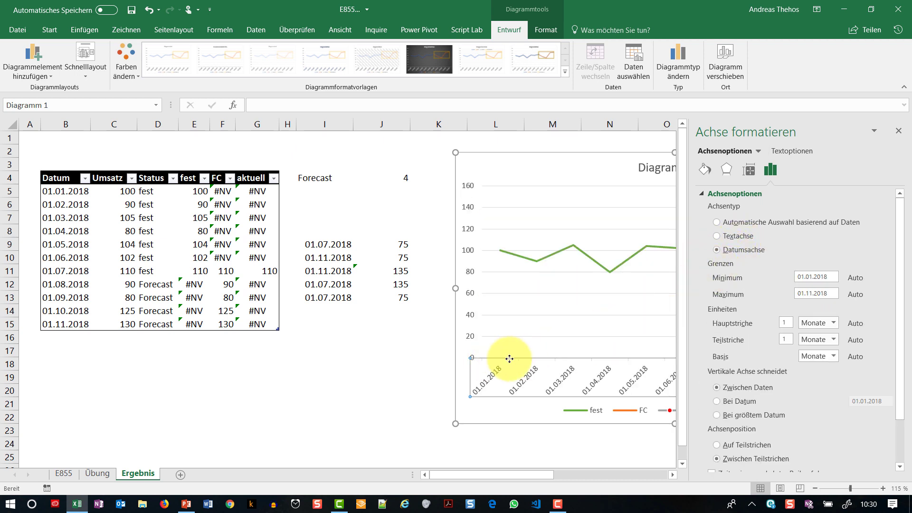
pyautogui.click(397, 346)
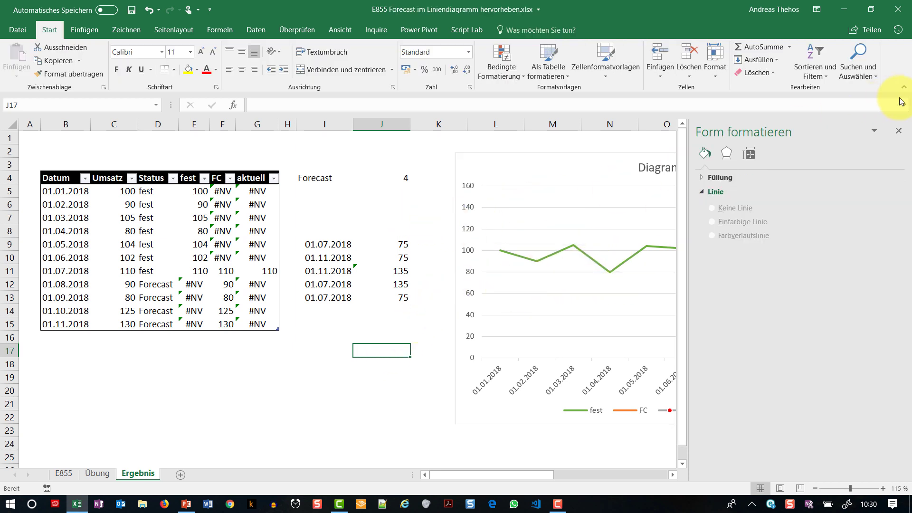
pyautogui.click(898, 130)
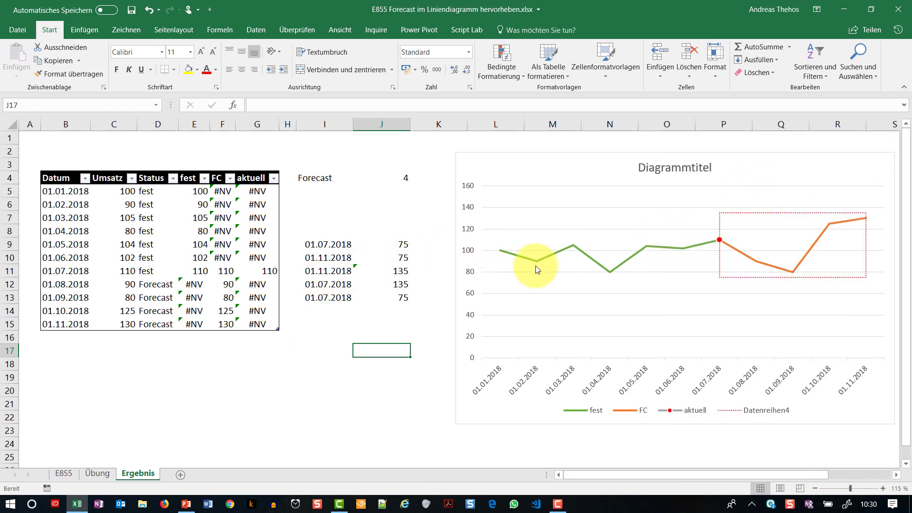
# Delete the Datenreihen4 entry from the chart legend.
pyautogui.click(755, 410)
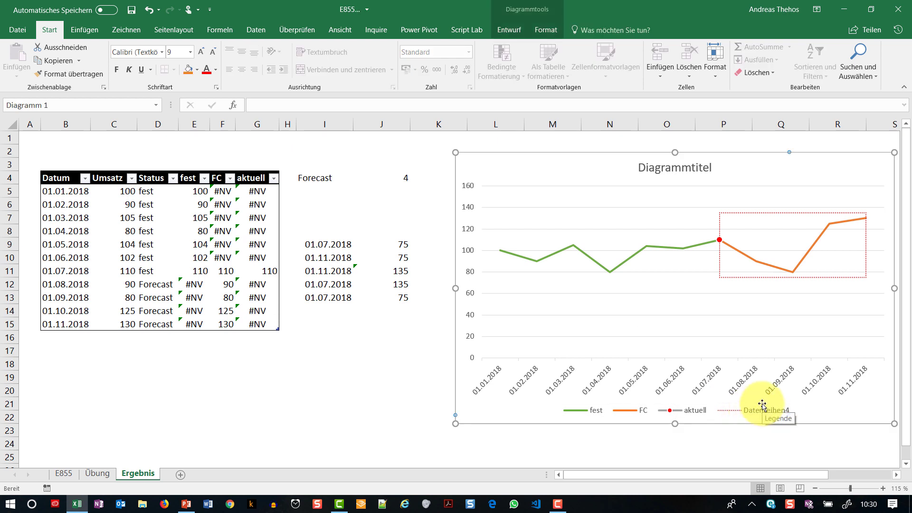
pyautogui.click(765, 409)
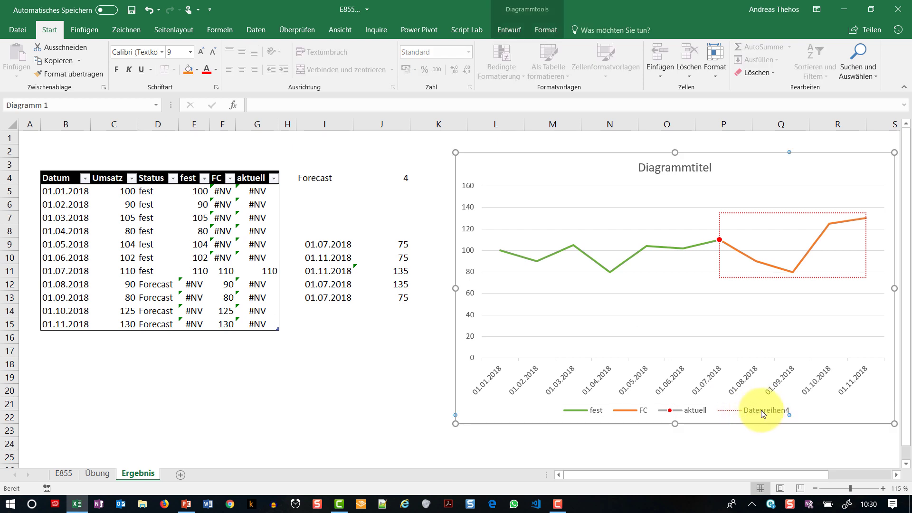
pyautogui.press('Delete')
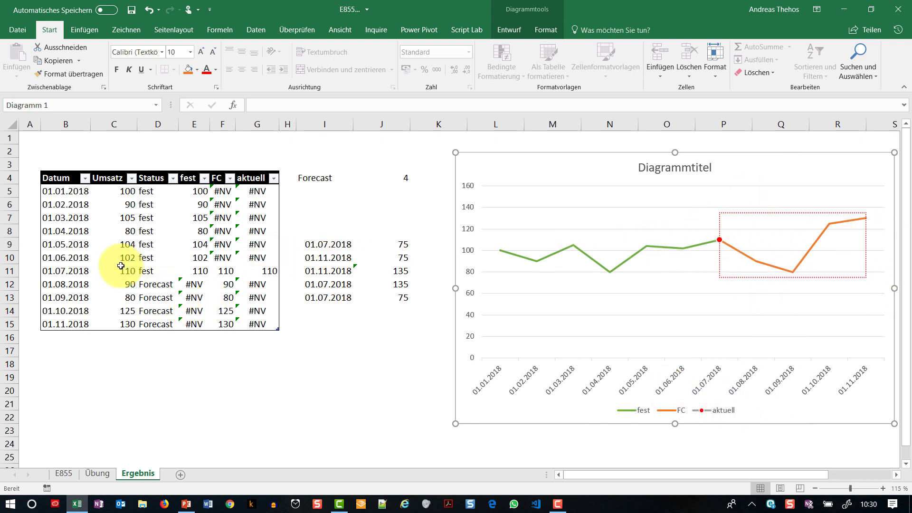
# Add a new table row dated 01.12.2018 with revenue 200 and status Forecast.
pyautogui.click(52, 338)
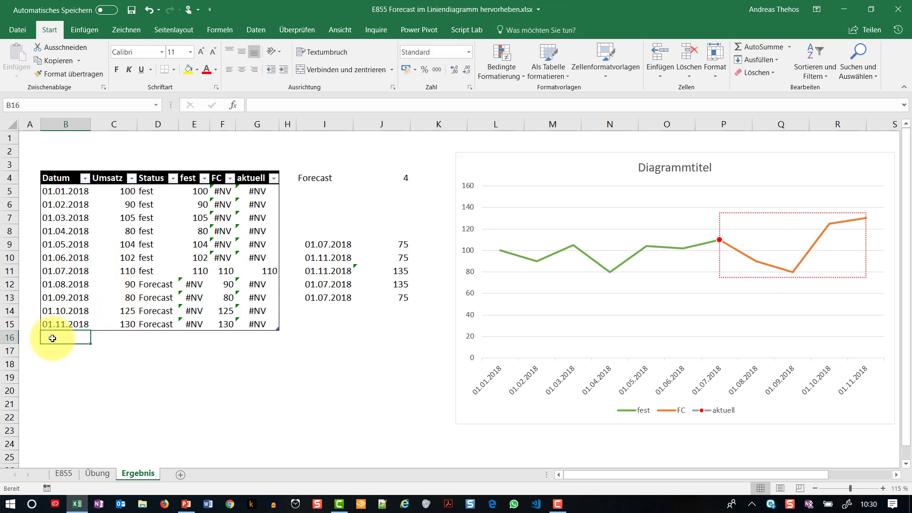
pyautogui.write('1.12.2018')
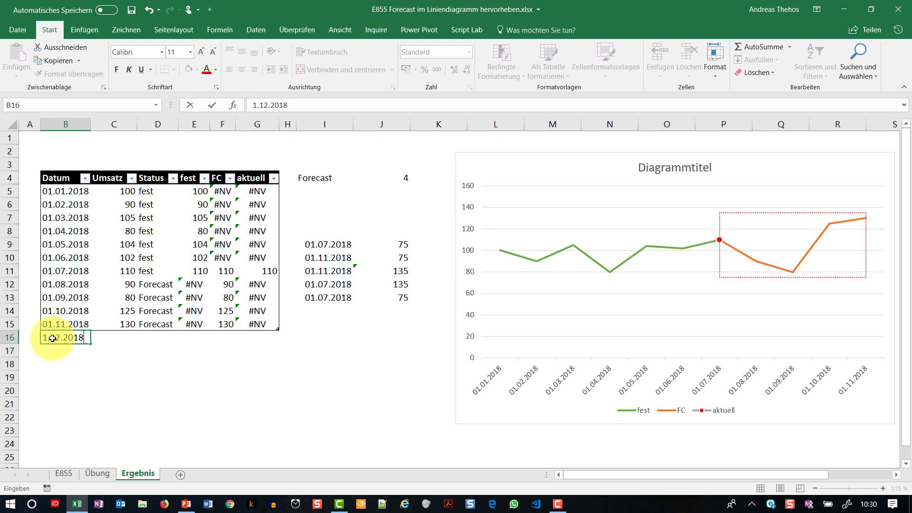
pyautogui.press('Tab')
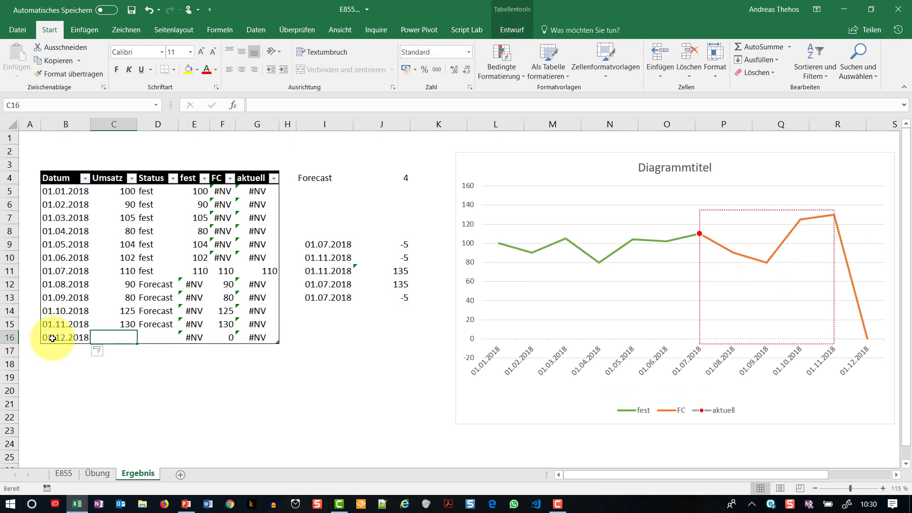
pyautogui.write('200')
pyautogui.press('Tab')
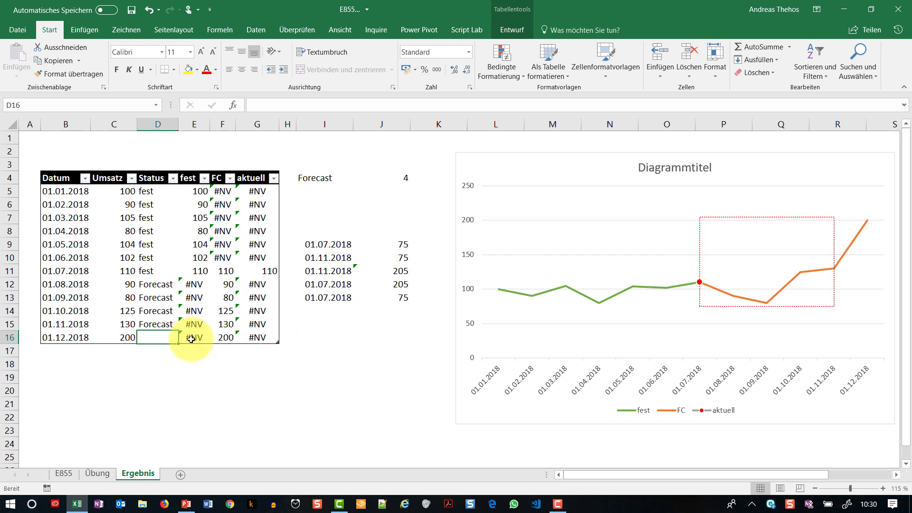
pyautogui.write('Forecast')
pyautogui.press('Return')
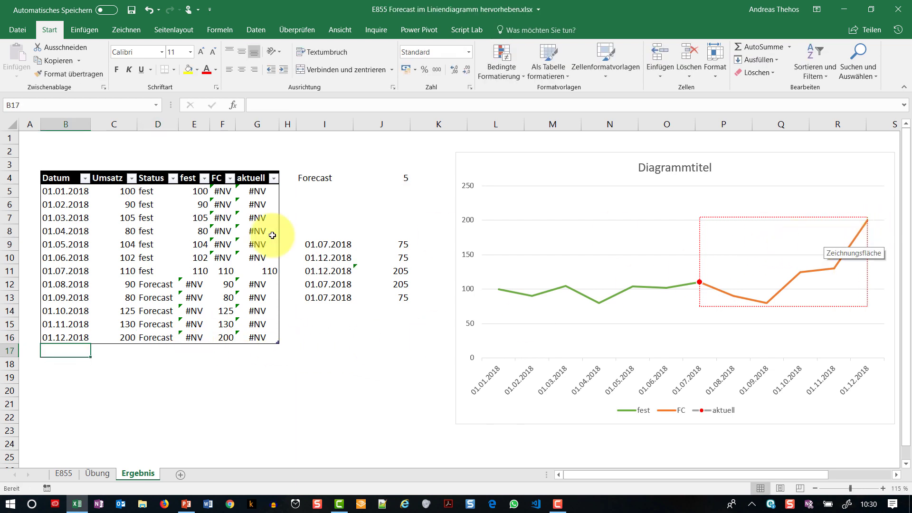
# Set the status of 01.08.2018 through 01.12.2018 to fest and check the WENN formula.
pyautogui.click(155, 284)
pyautogui.write('fest')
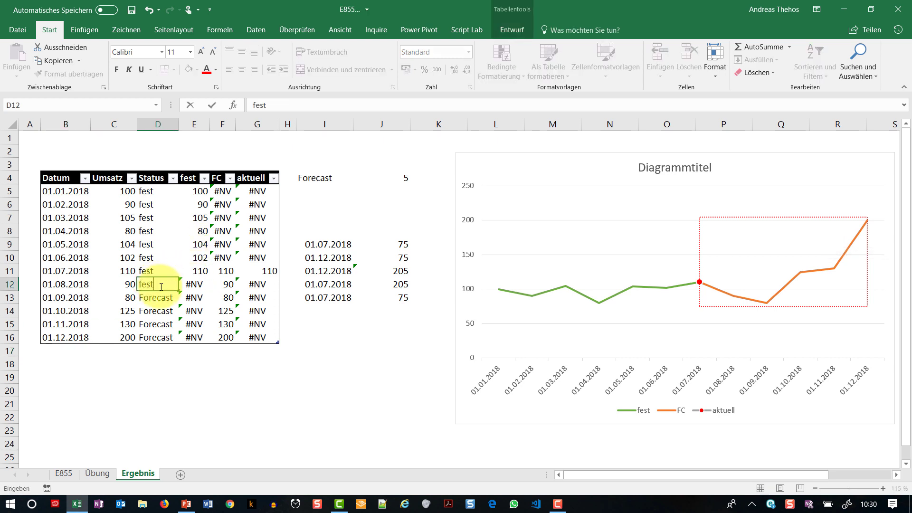
pyautogui.press('Return')
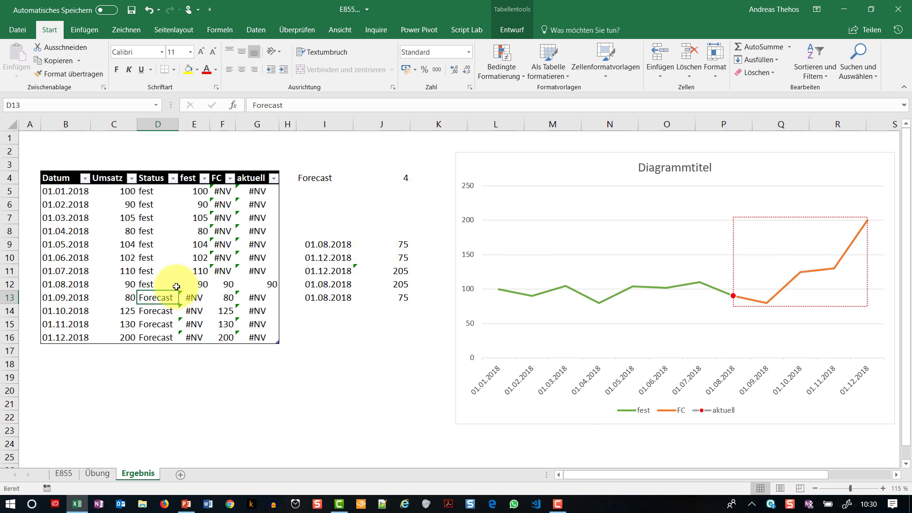
pyautogui.click(155, 282)
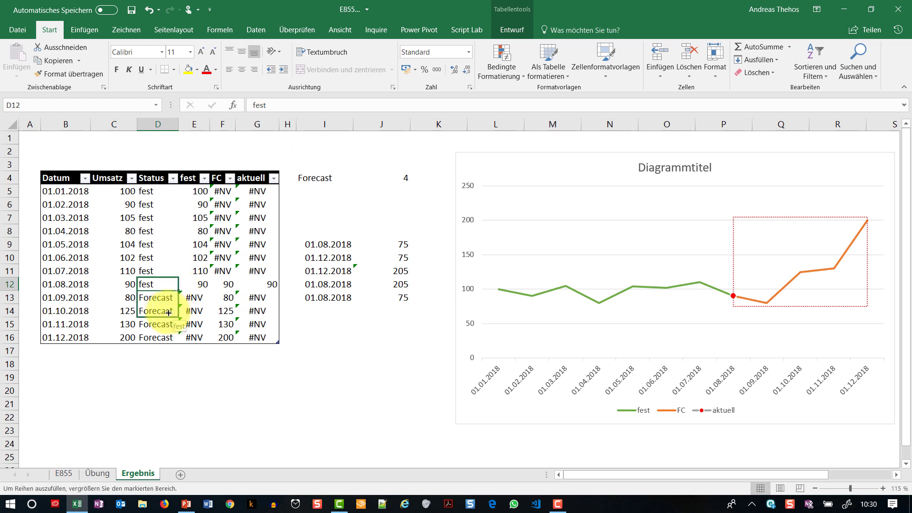
pyautogui.moveTo(179, 291)
pyautogui.mouseDown()
pyautogui.moveTo(188, 312)
pyautogui.moveTo(180, 331)
pyautogui.mouseUp()
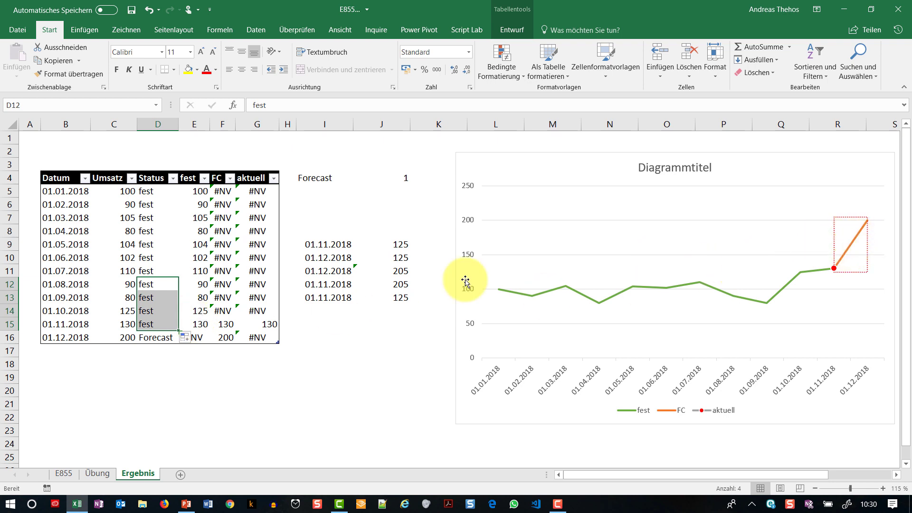
pyautogui.click(158, 338)
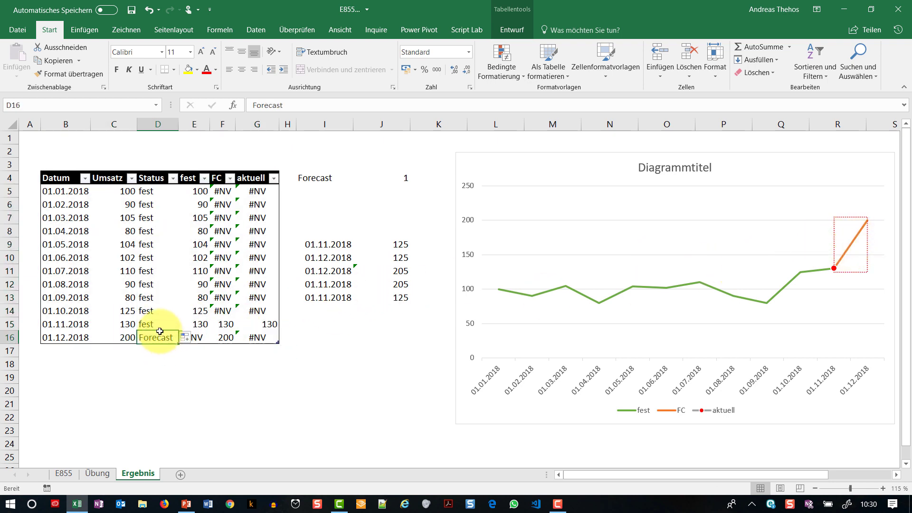
pyautogui.write('fest')
pyautogui.press('Return')
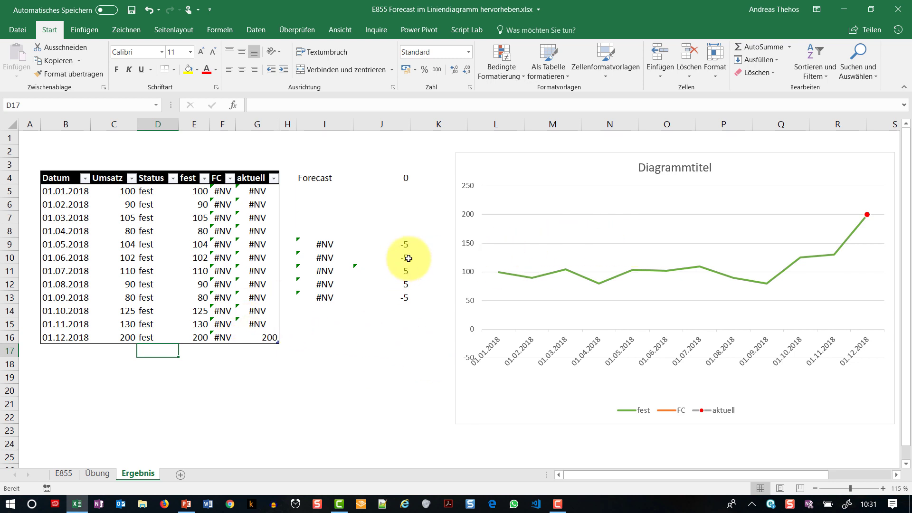
pyautogui.click(194, 278)
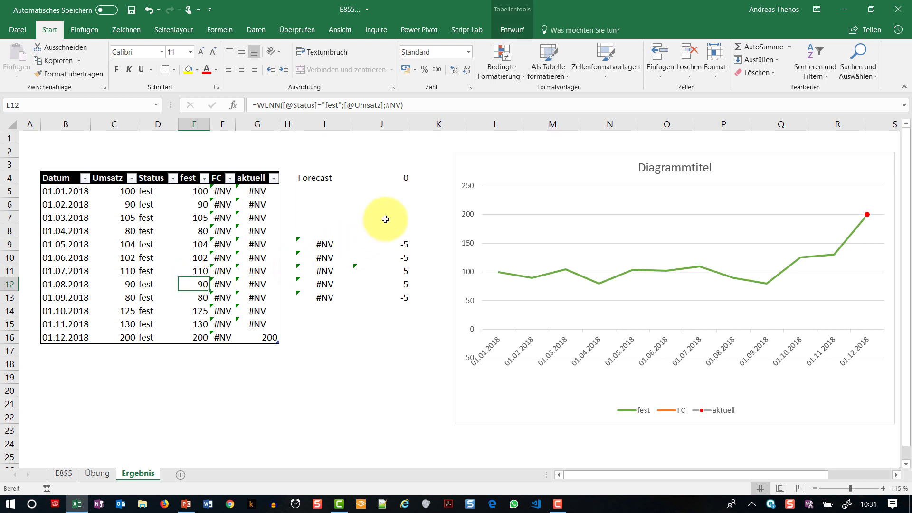
# Enter Forecast for August in D12 and fill it down through December in D16.
pyautogui.click(149, 283)
pyautogui.write('Foreca')
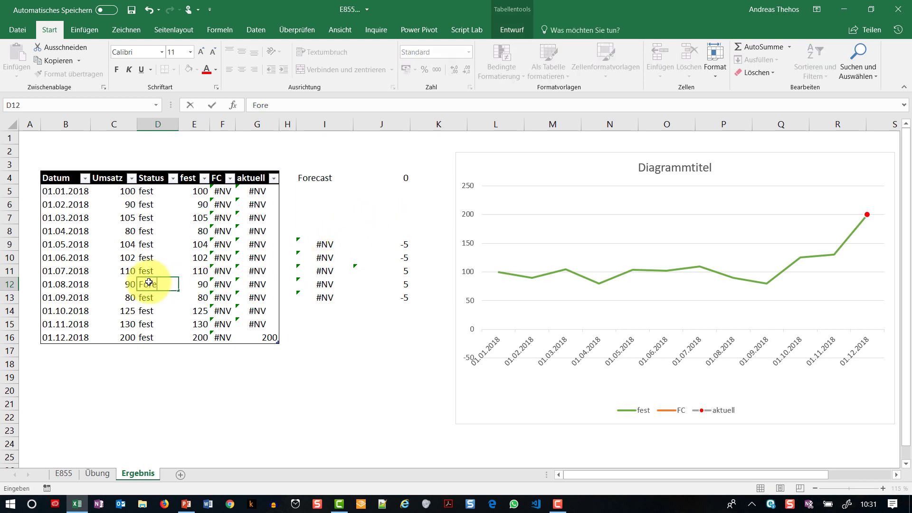
pyautogui.write('st')
pyautogui.press('Return')
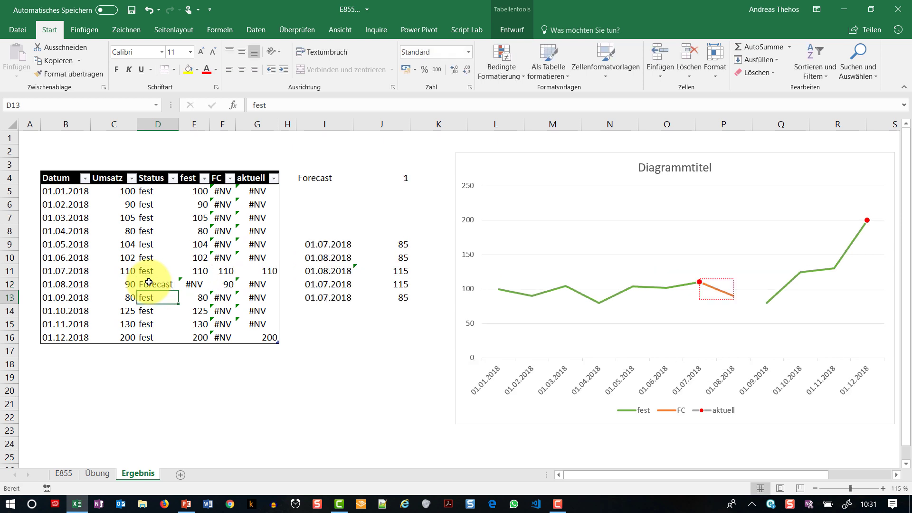
pyautogui.click(164, 281)
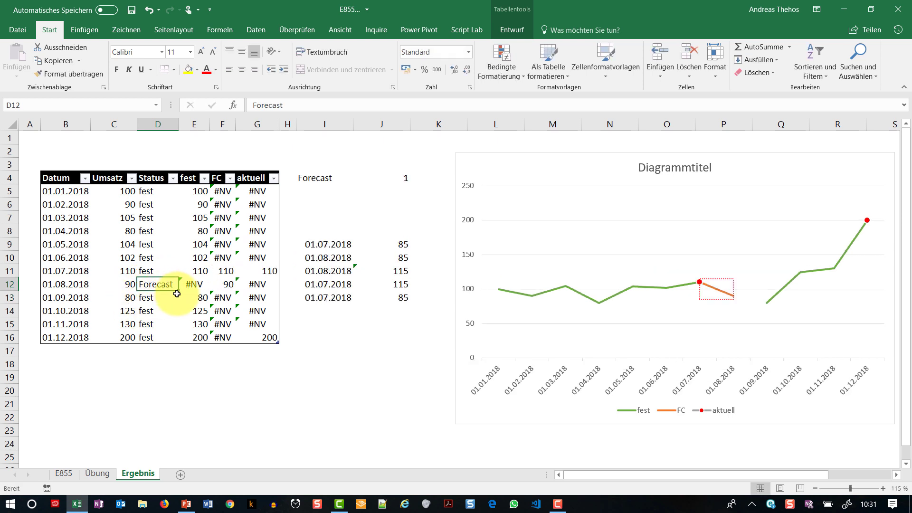
pyautogui.moveTo(180, 292); pyautogui.dragTo(179, 338)
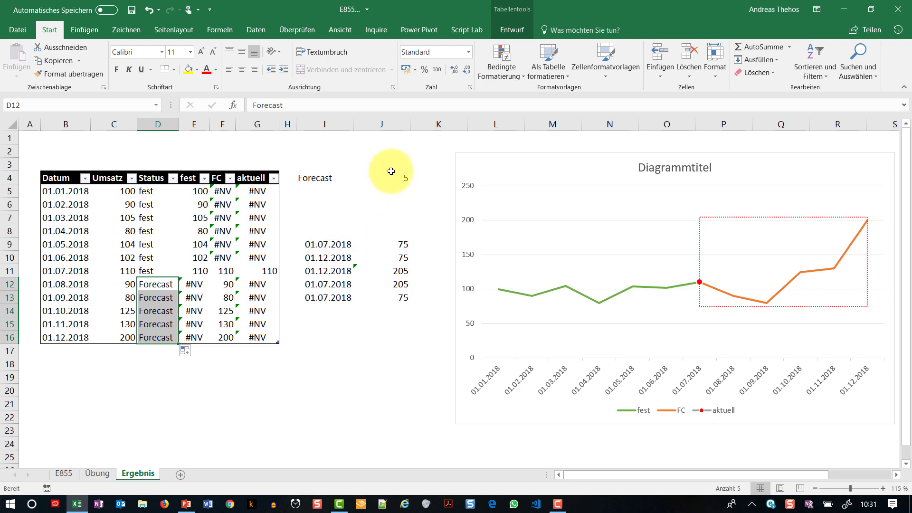
pyautogui.click(155, 269)
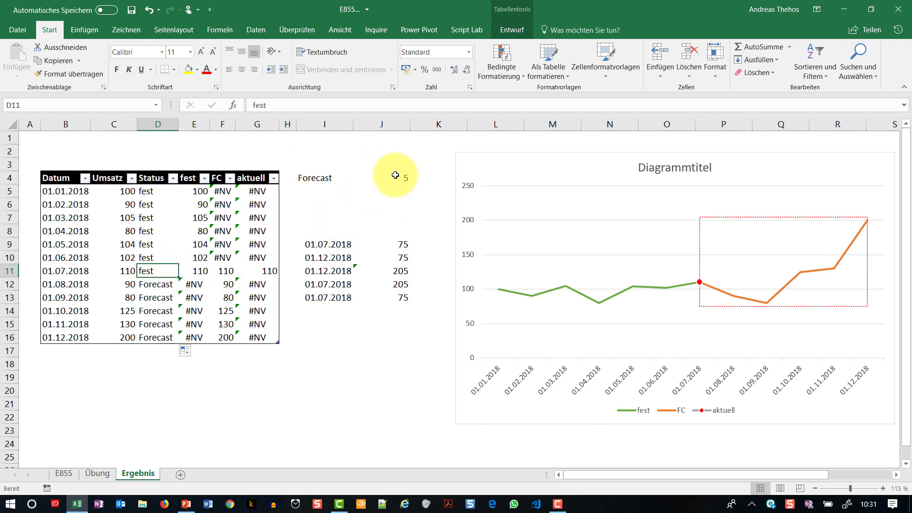
# Wrap the I9 start-date formula in =WENN(J4<2;#NV;…).
pyautogui.click(340, 243)
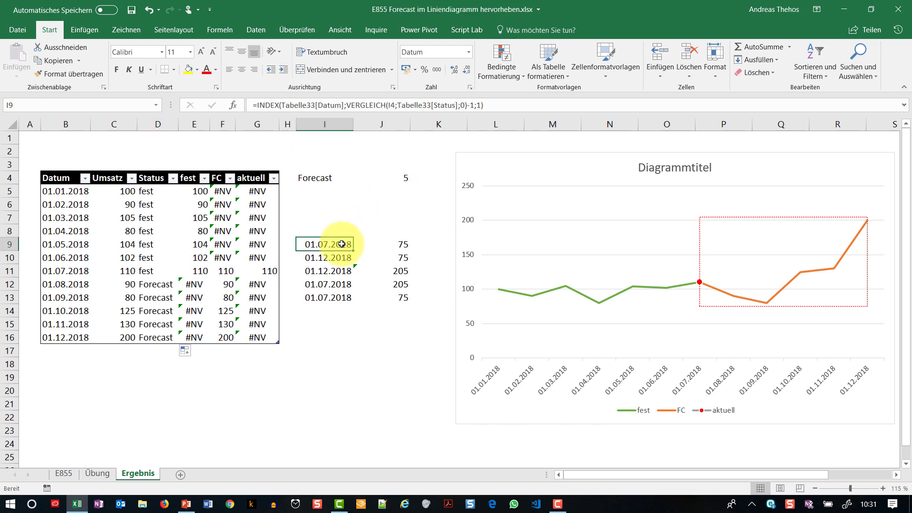
pyautogui.click(255, 105)
pyautogui.write('wenn')
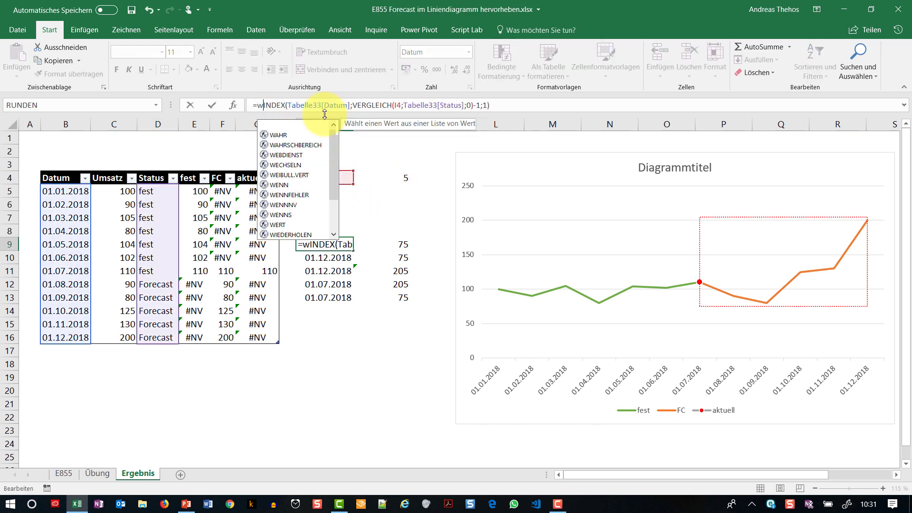
pyautogui.write('(')
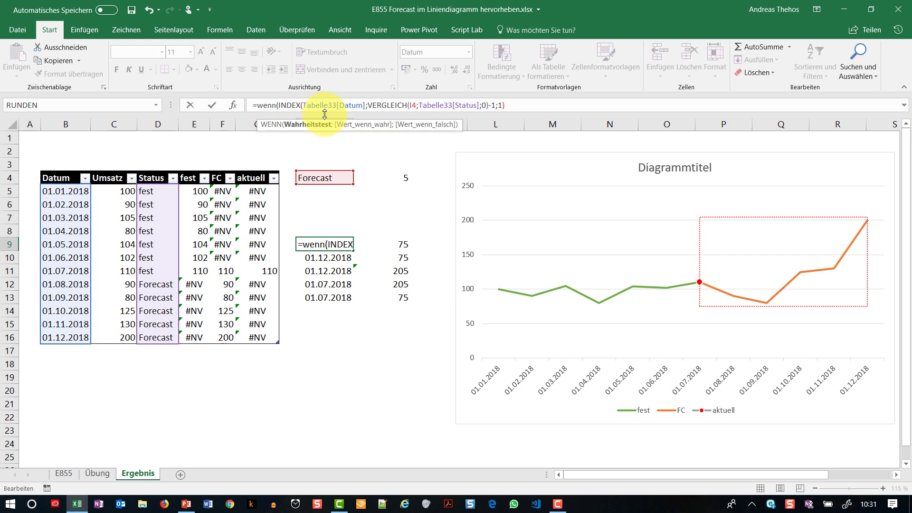
pyautogui.click(396, 174)
pyautogui.write('<')
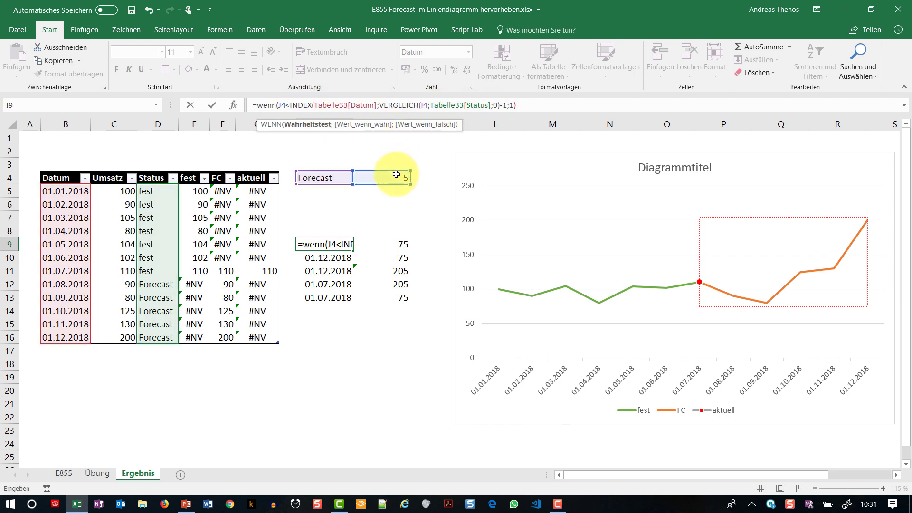
pyautogui.write('1')
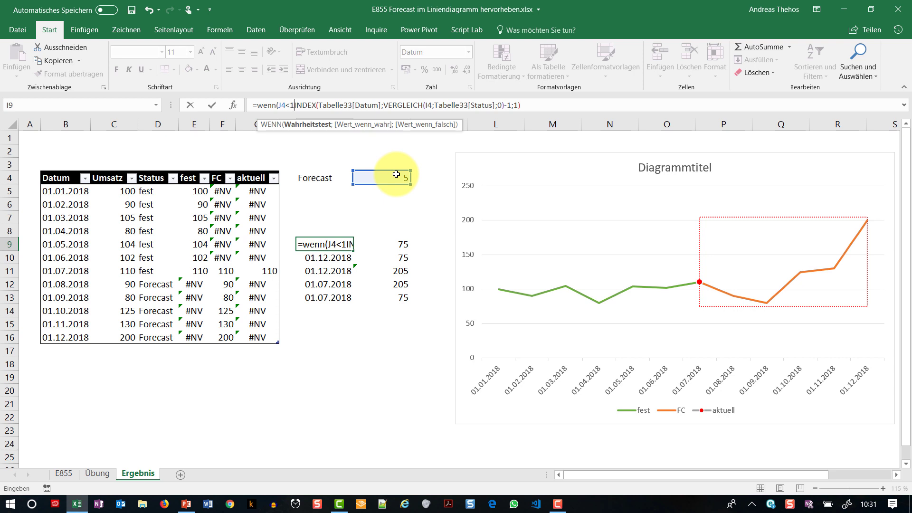
pyautogui.press('BackSpace')
pyautogui.write('2')
pyautogui.write(';')
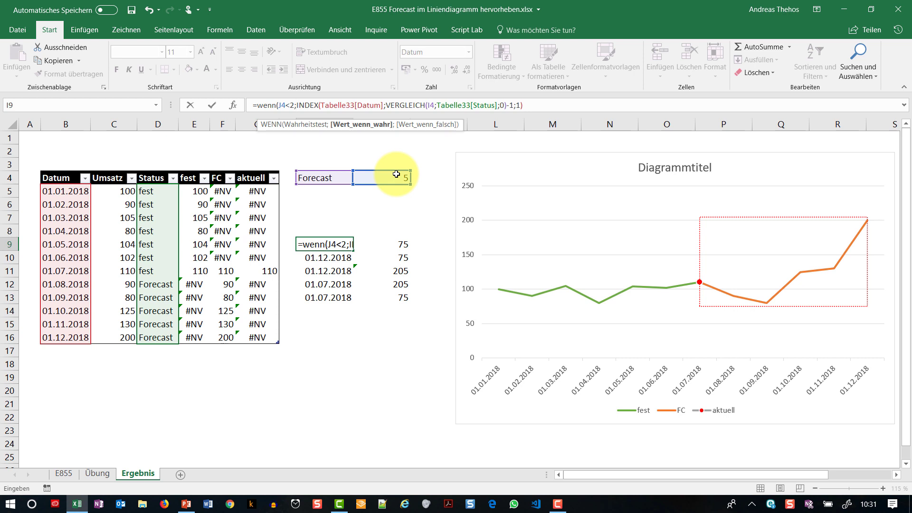
pyautogui.write('#nv;')
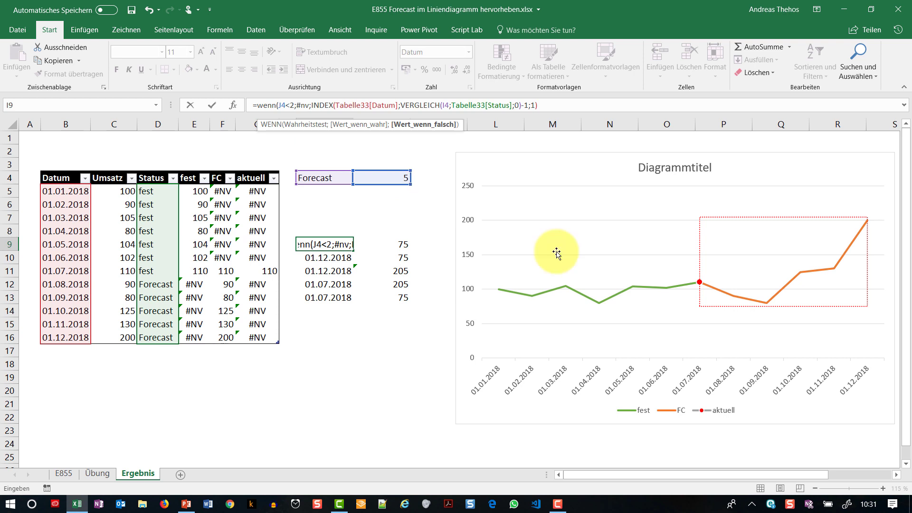
pyautogui.write(')')
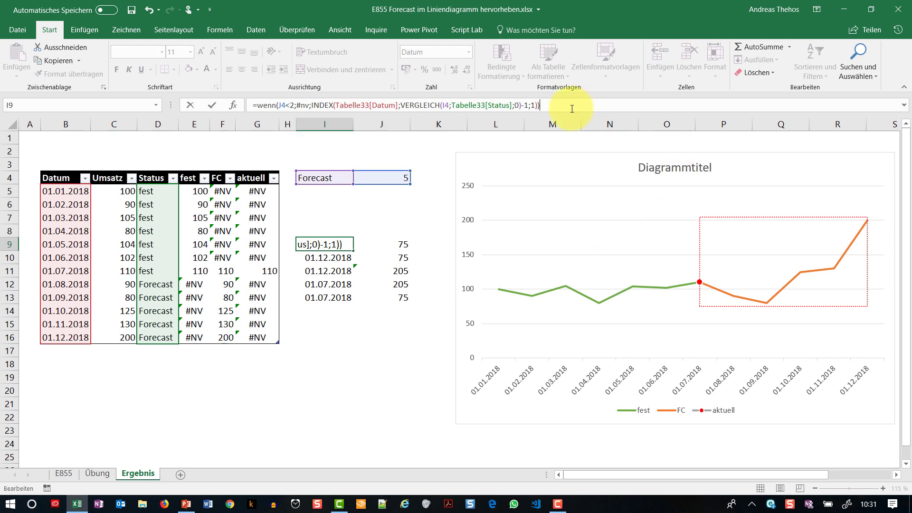
pyautogui.press('Return')
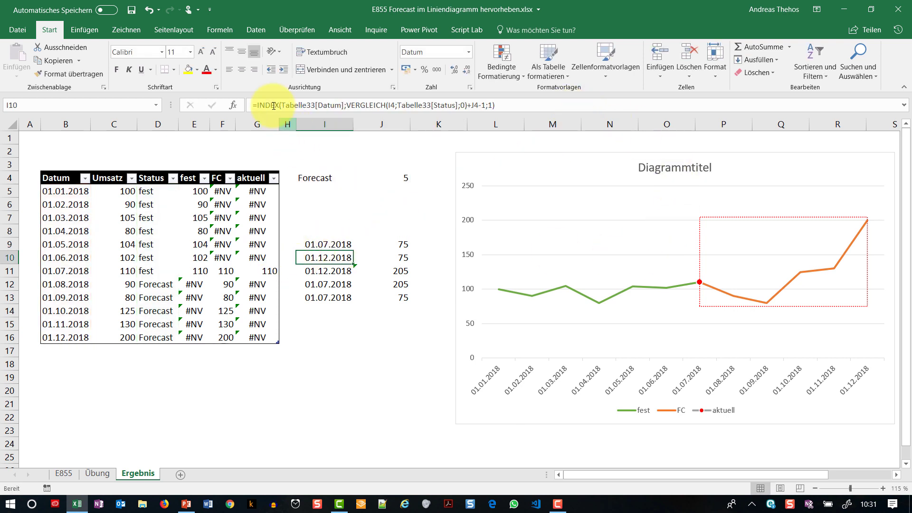
# Wrap the I10 end-date formula in =WENN(J4<2;#NV;…) as well.
pyautogui.click(257, 105)
pyautogui.write('wenn')
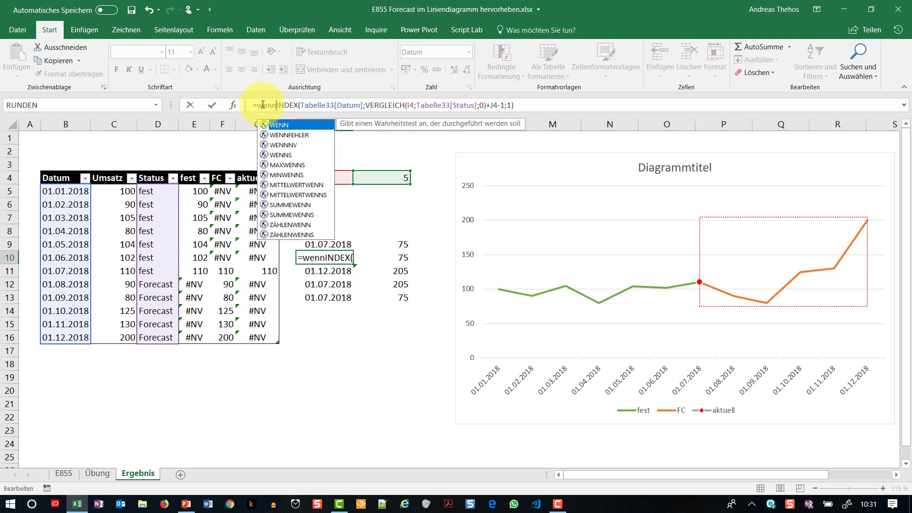
pyautogui.write('(')
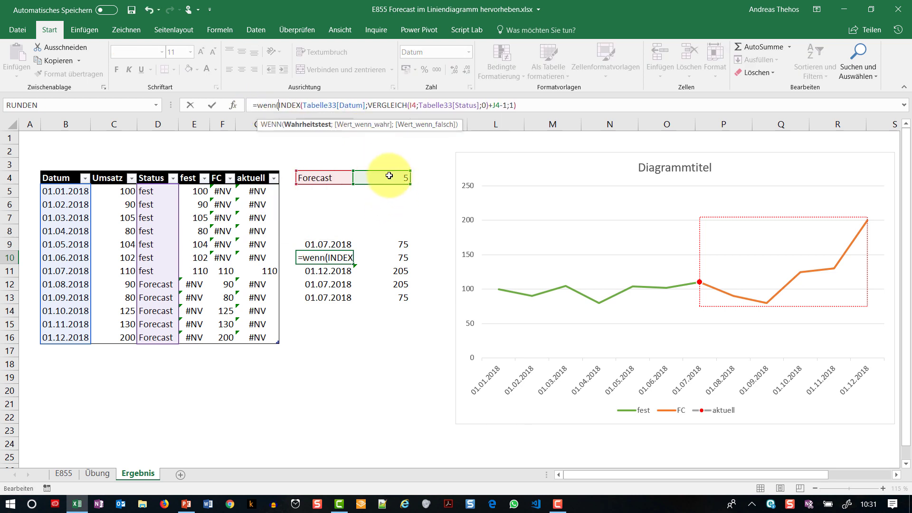
pyautogui.click(387, 176)
pyautogui.write('<2')
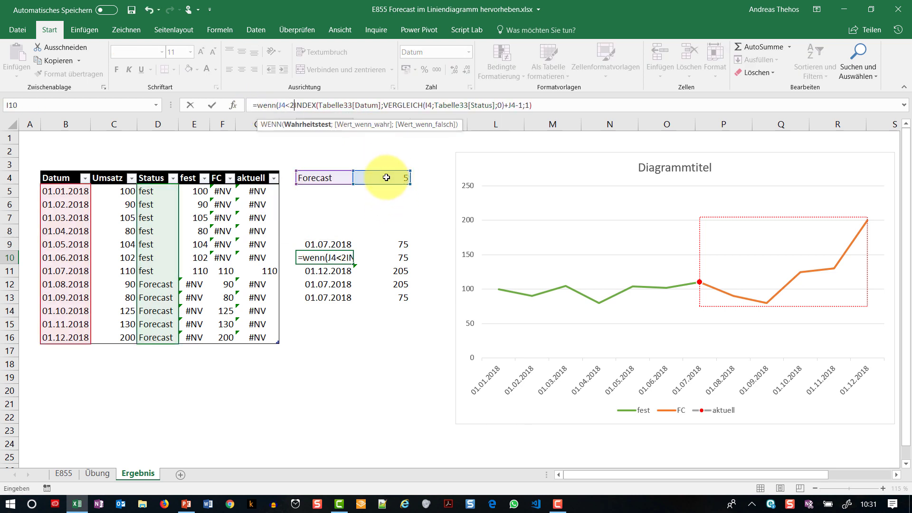
pyautogui.write(';')
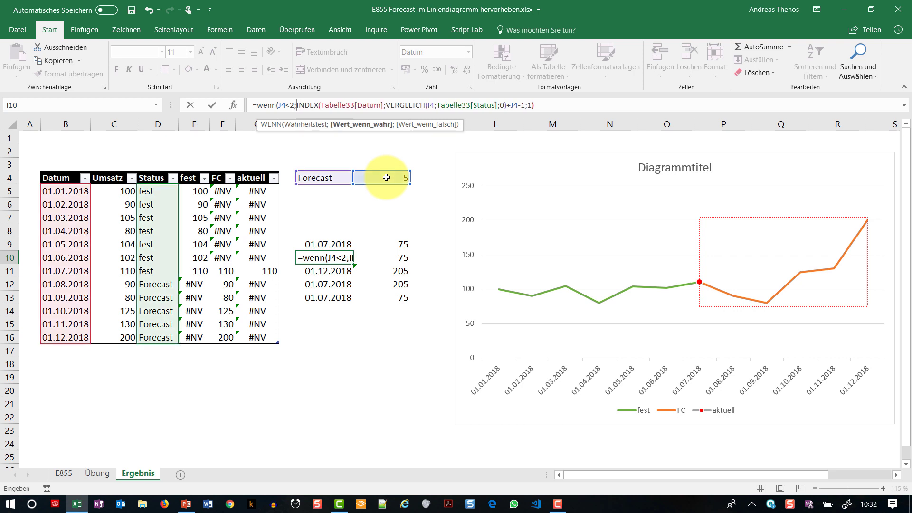
pyautogui.write('#nv;')
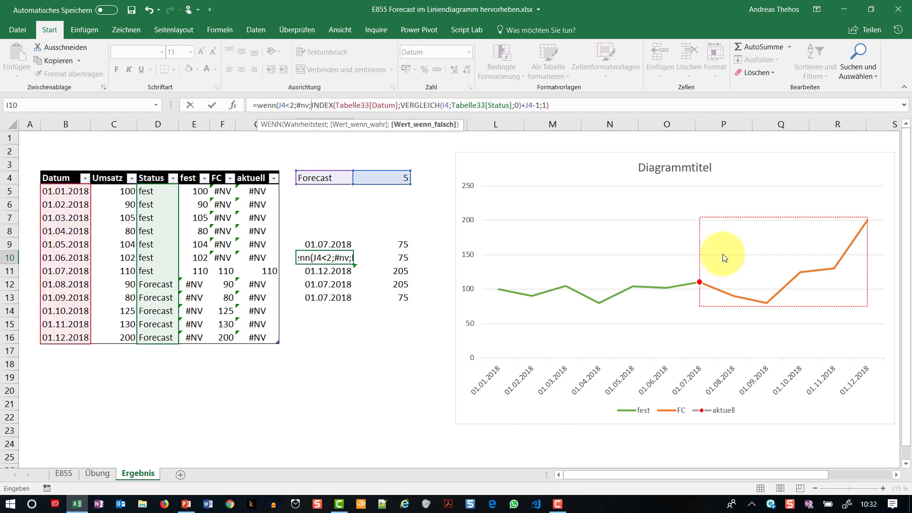
pyautogui.press('Return')
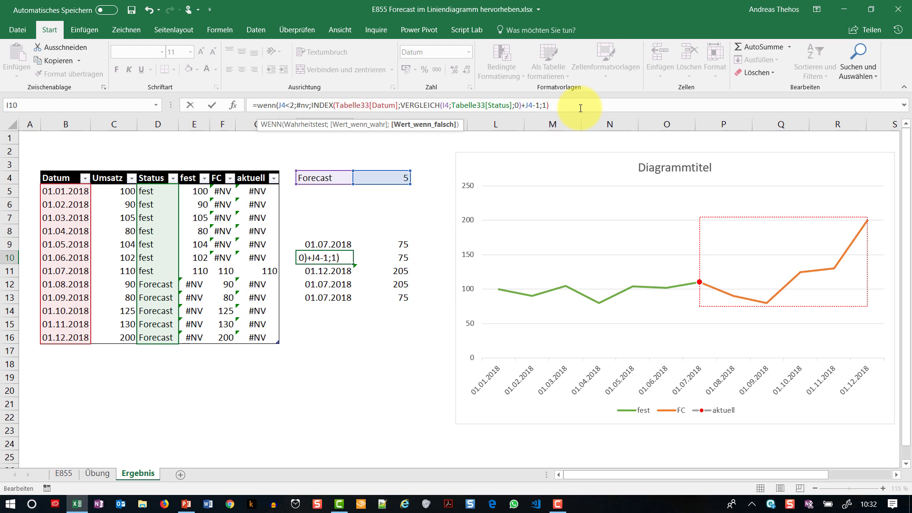
# Reset August–November to fest to test the frame vanishing, then fill Forecast from June to December.
pyautogui.click(154, 271)
pyautogui.moveTo(178, 277); pyautogui.dragTo(178, 329)
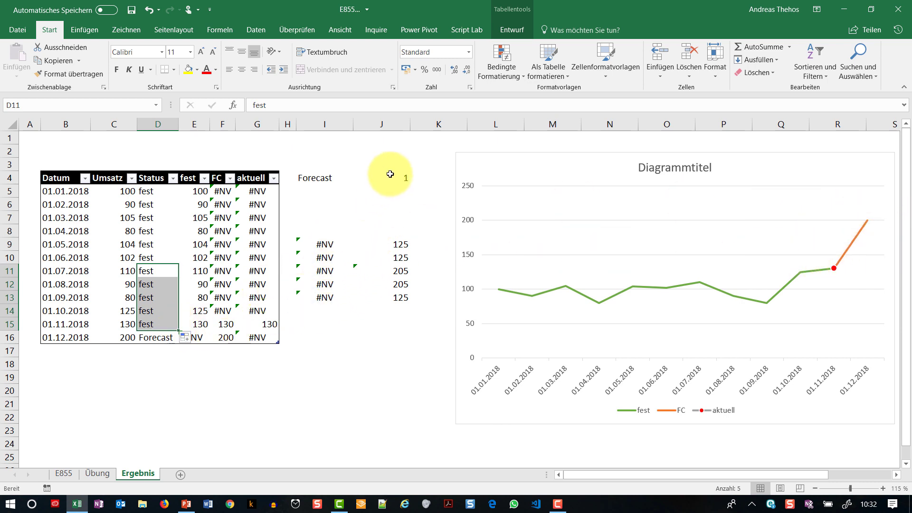
pyautogui.doubleClick(318, 243)
pyautogui.hotkey('ctrl', 'Return')
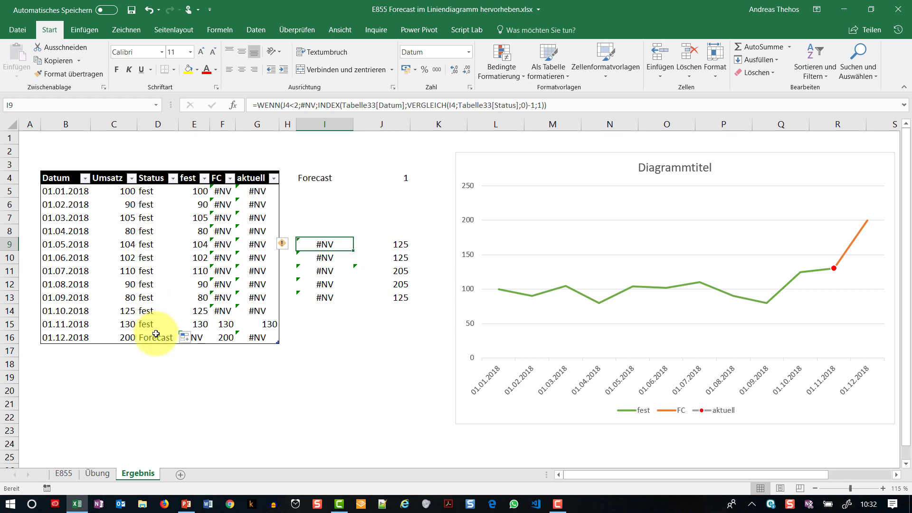
pyautogui.click(175, 339)
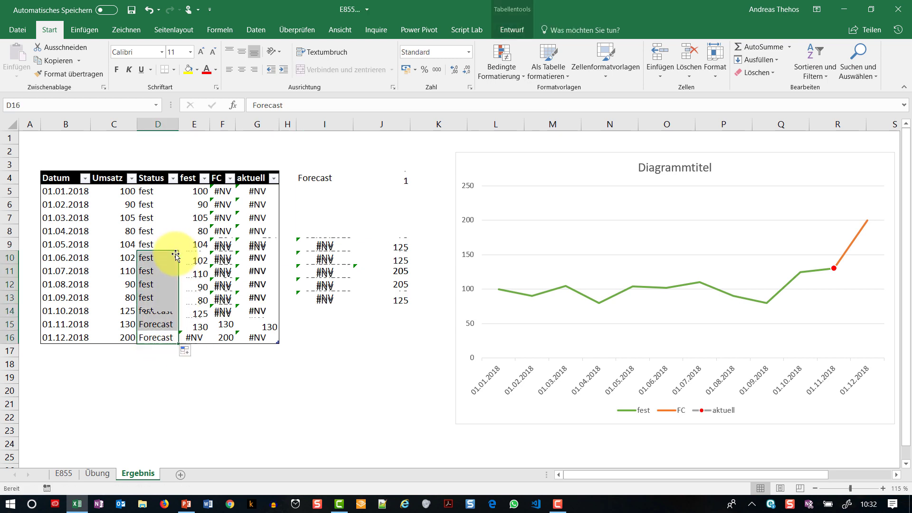
pyautogui.moveTo(178, 344); pyautogui.dragTo(179, 257)
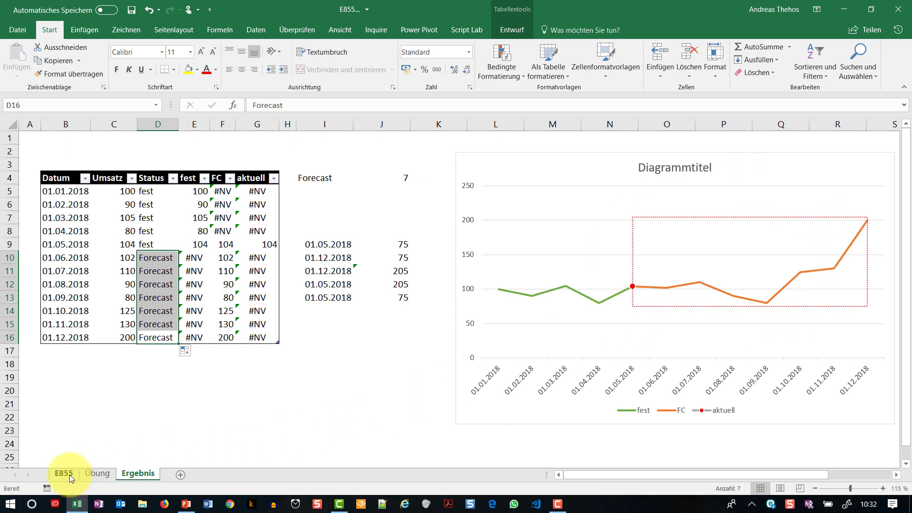
# Save the workbook and switch through the E855 sheet to the Übung practice sheet.
pyautogui.click(125, 13)
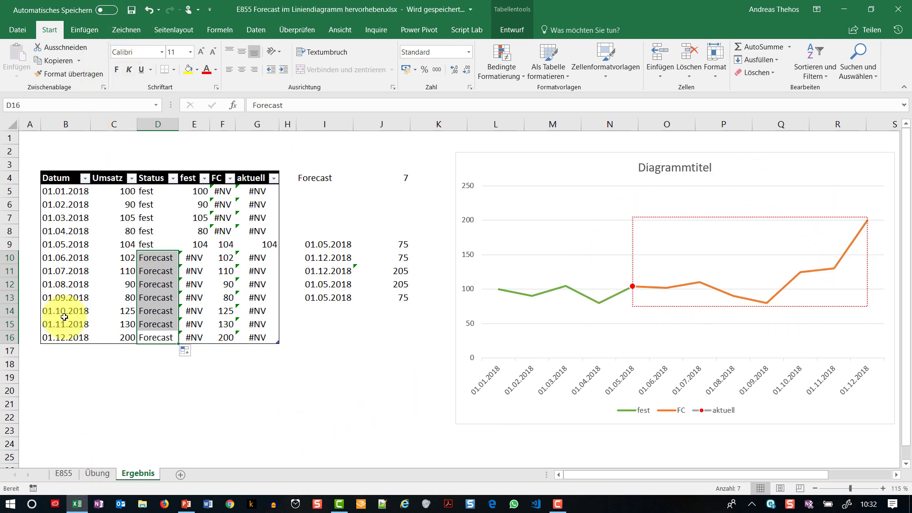
pyautogui.click(67, 474)
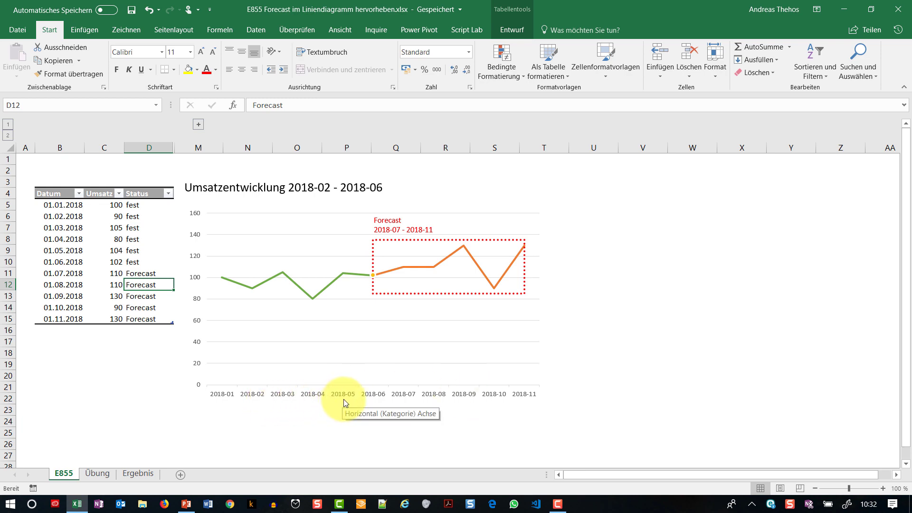
pyautogui.click(99, 474)
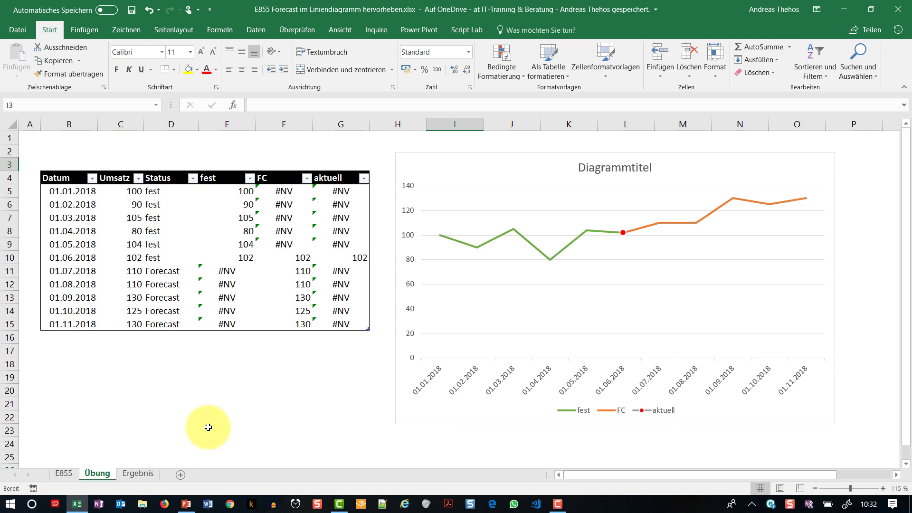